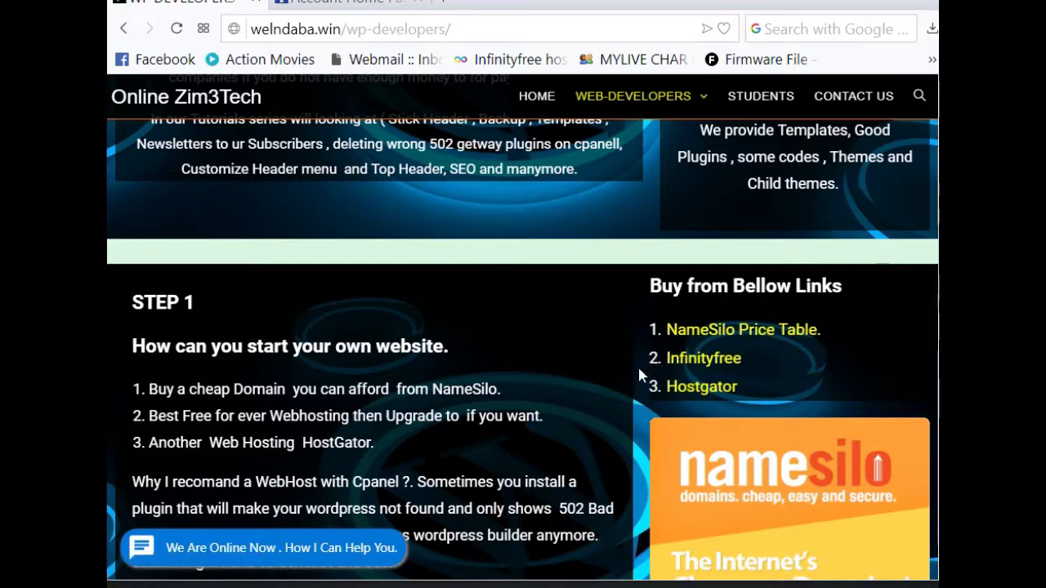
Step: Open the InfinityFree homepage, browse it, and go to its Register page for a free account
click(691, 366)
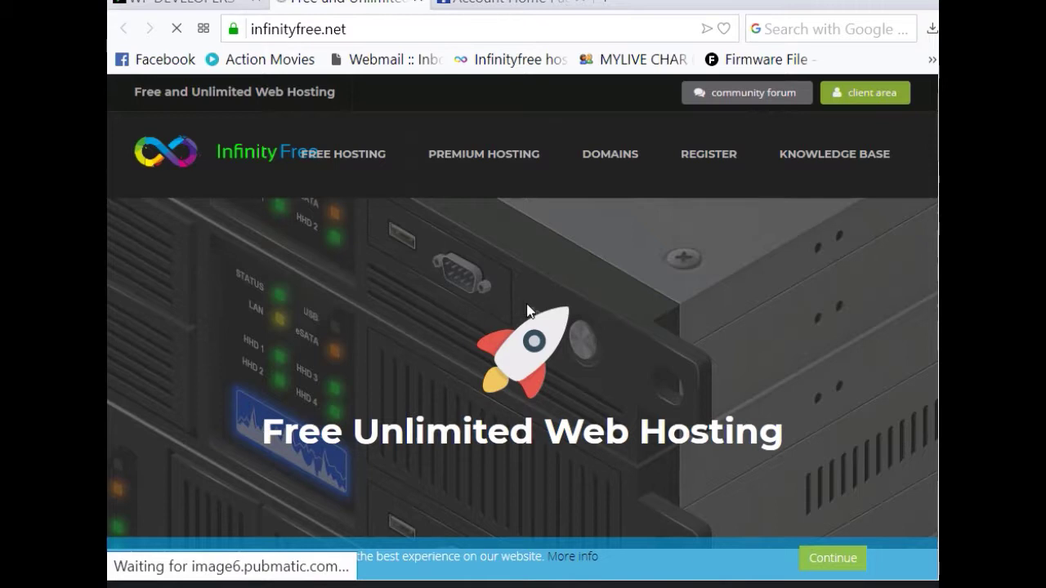
scroll(520, 327, down, 1)
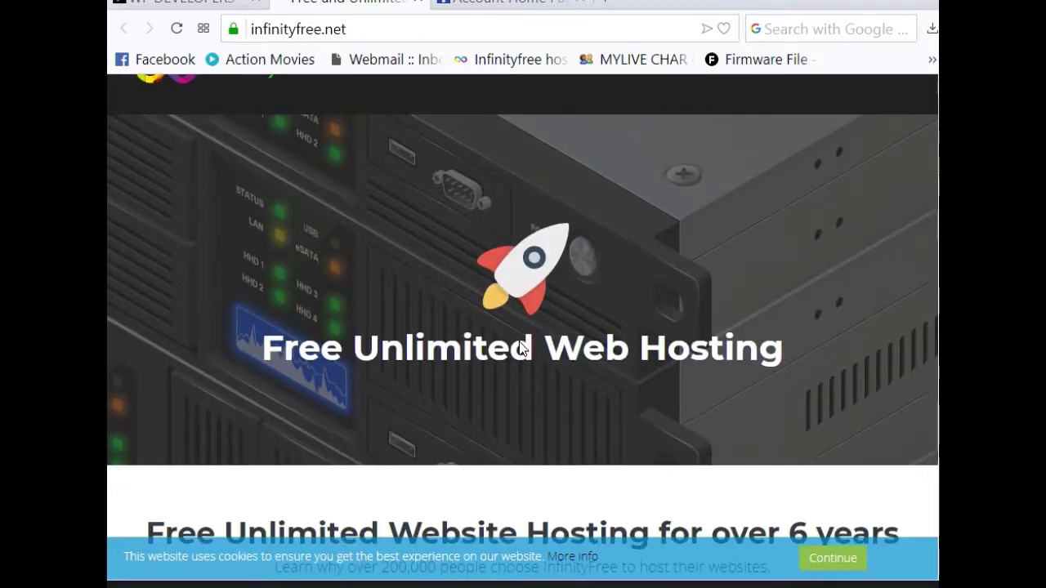
scroll(386, 237, up, 1)
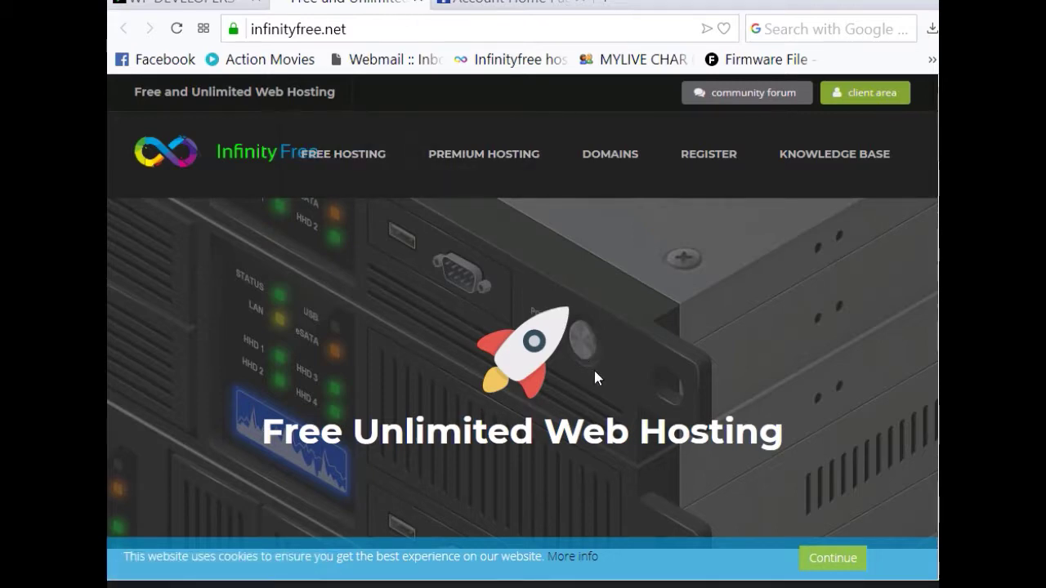
scroll(617, 425, down, 3)
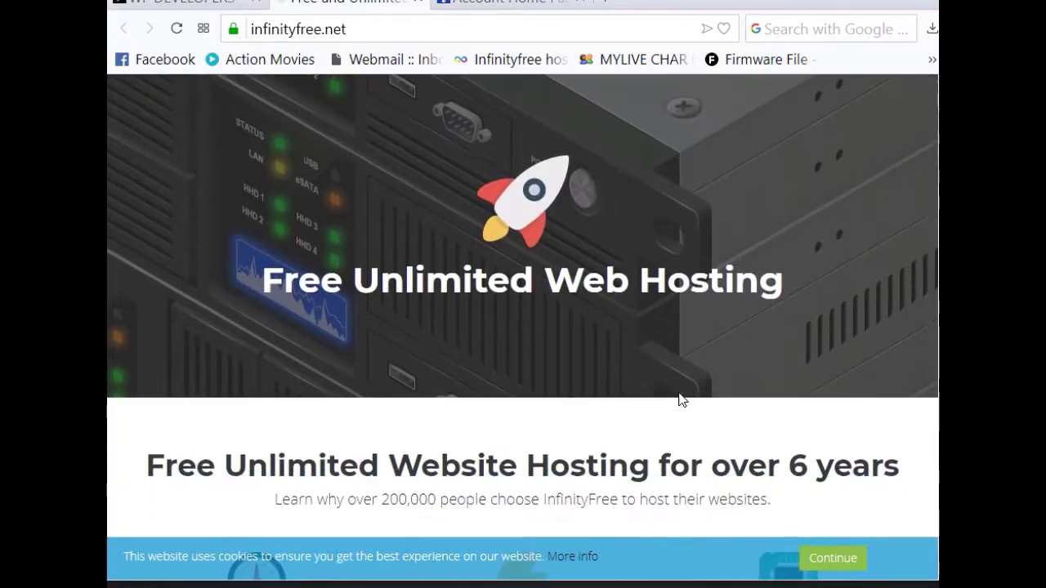
scroll(331, 397, down, 2)
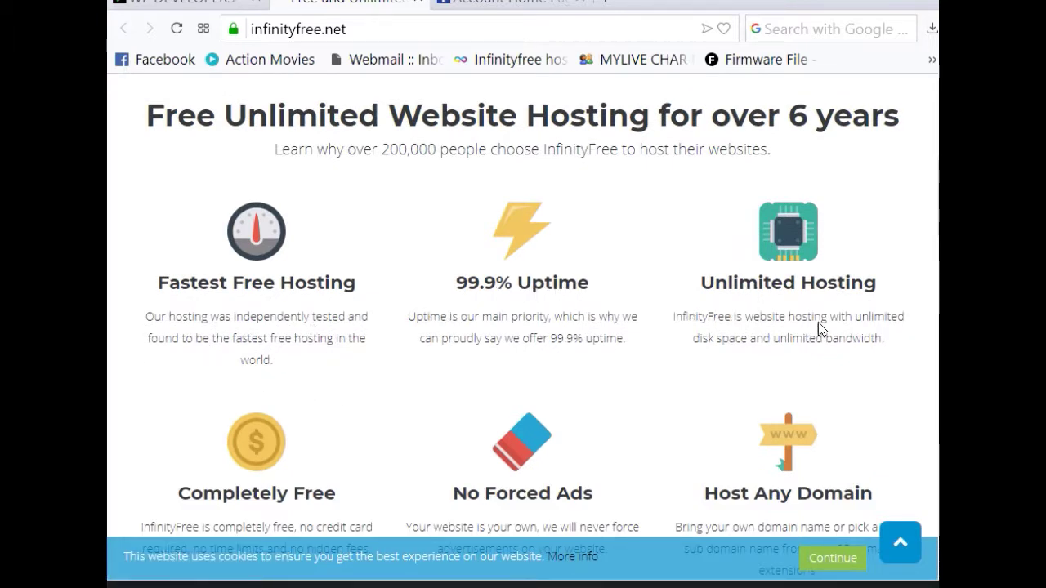
scroll(488, 472, down, 1)
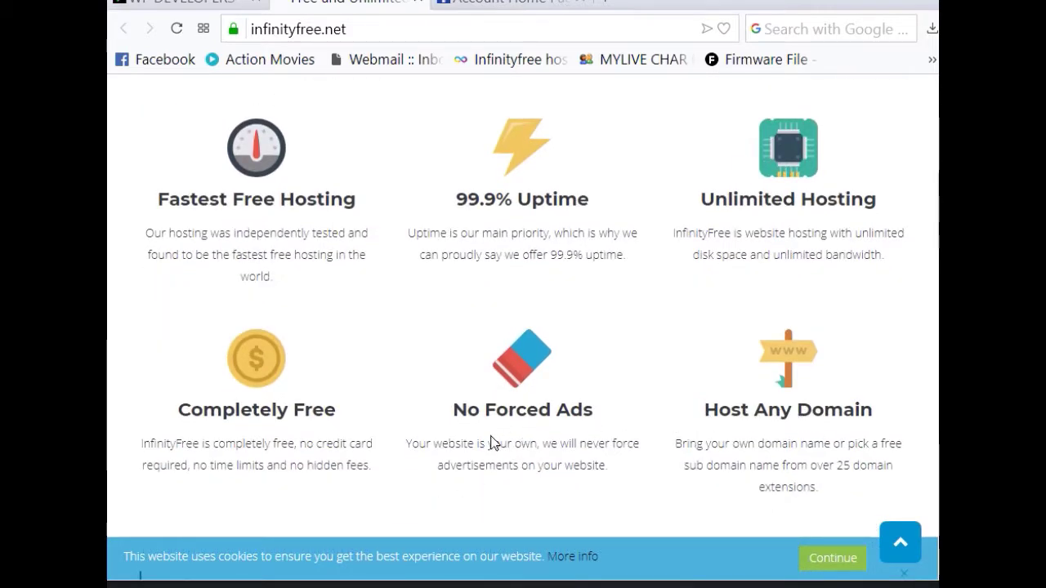
scroll(491, 442, up, 7)
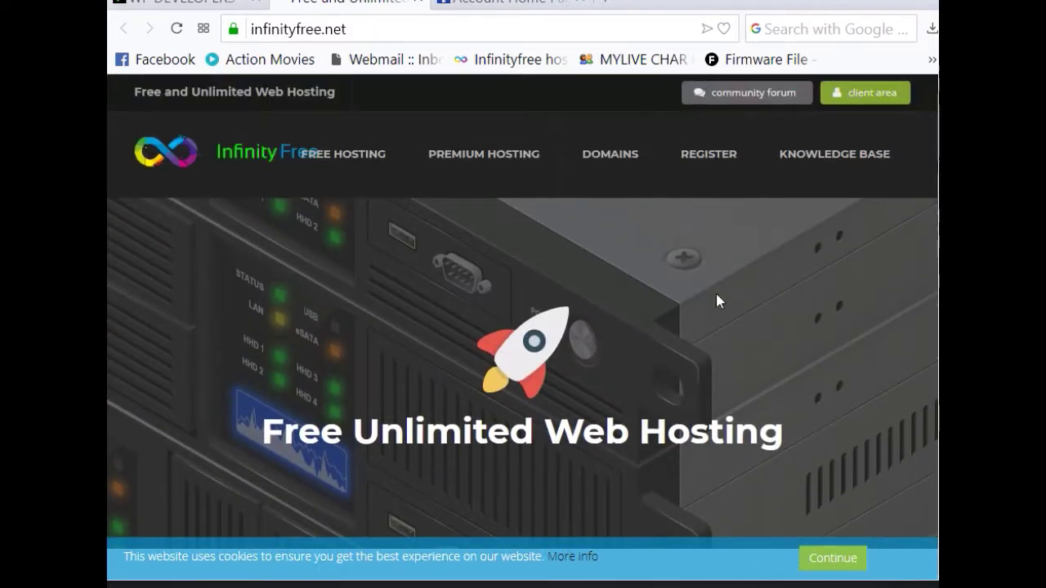
click(686, 160)
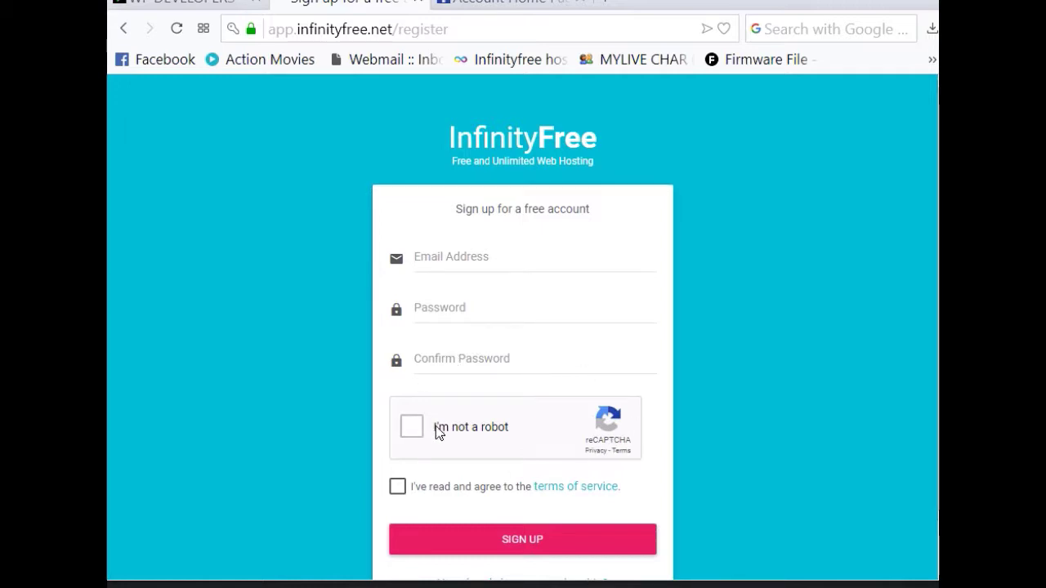
Step: Dismiss the reCAPTCHA image challenge and switch to the existing-account login form
click(414, 429)
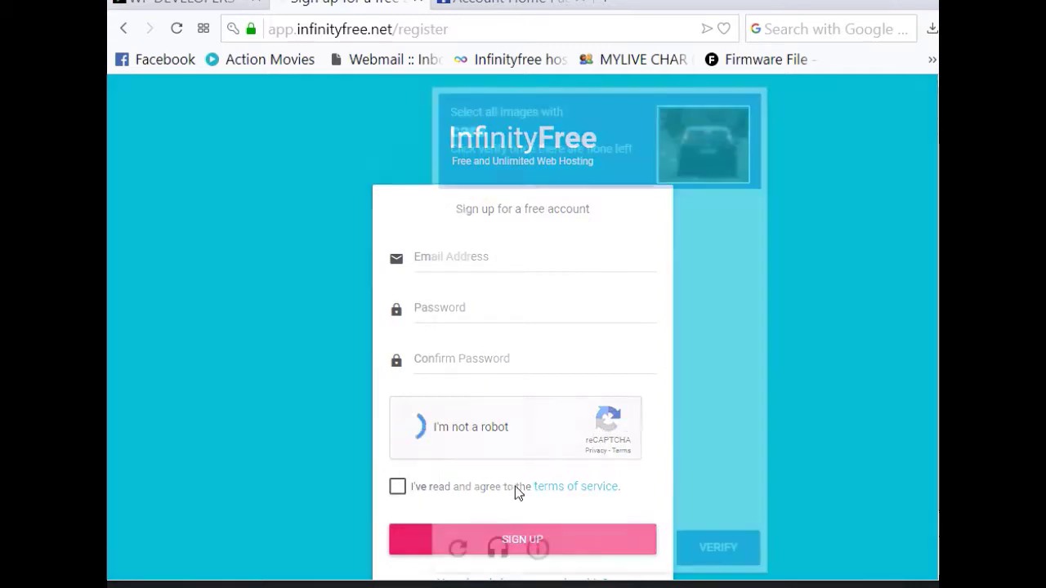
click(397, 488)
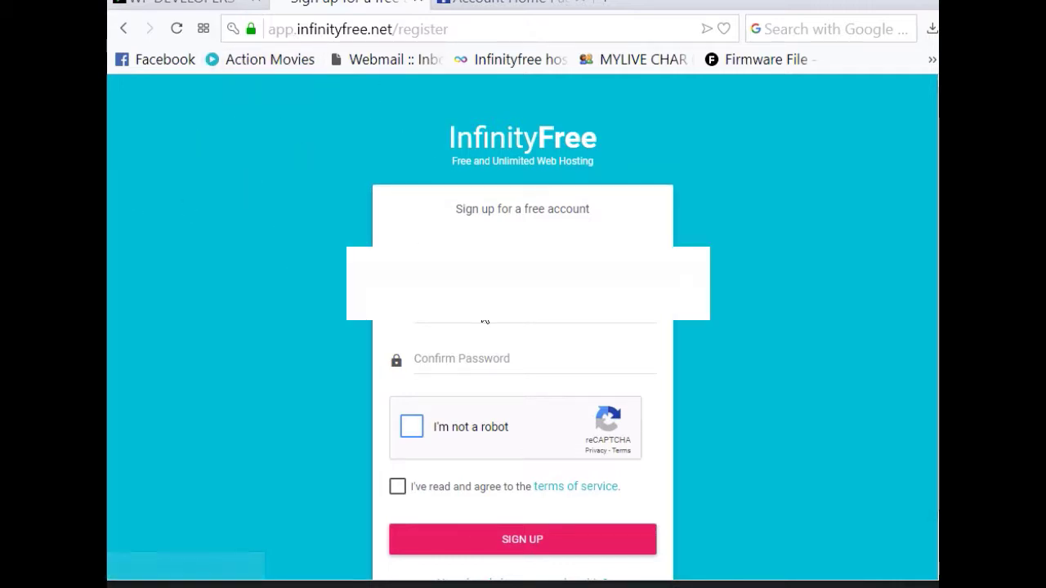
scroll(515, 359, down, 1)
click(528, 519)
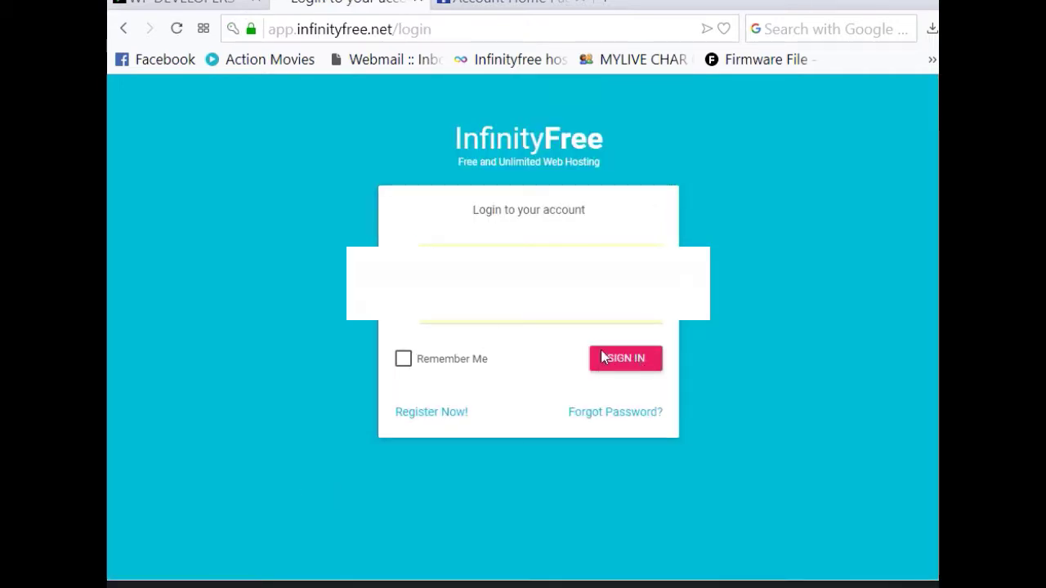
Step: Sign in to InfinityFree and start a new hosting account from the Accounts page
click(636, 363)
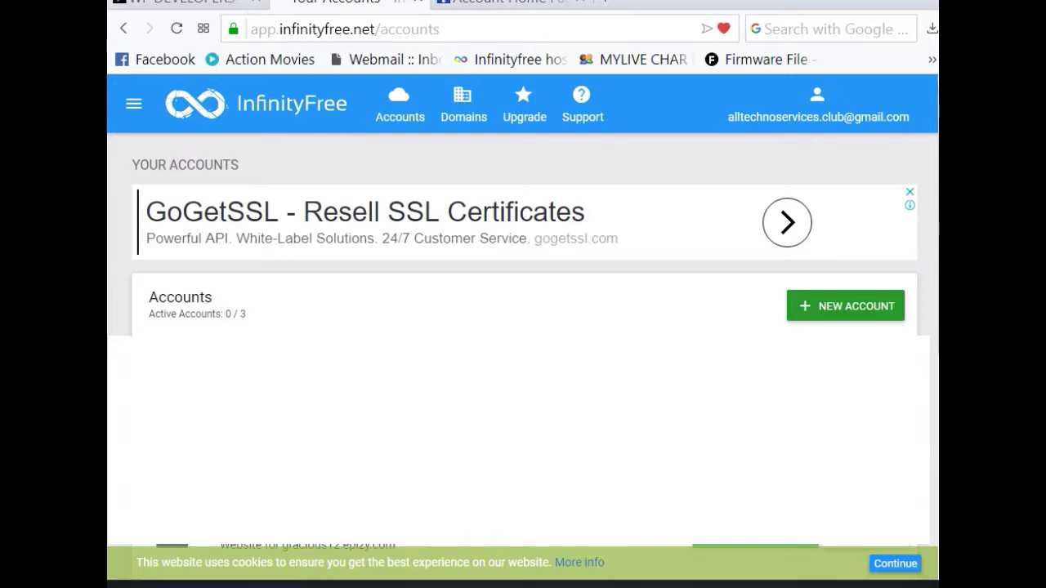
mouse_move(778, 286)
mouse_down()
mouse_move(783, 304)
mouse_move(838, 331)
mouse_move(920, 321)
mouse_move(902, 293)
mouse_up()
drag(819, 289, 780, 286)
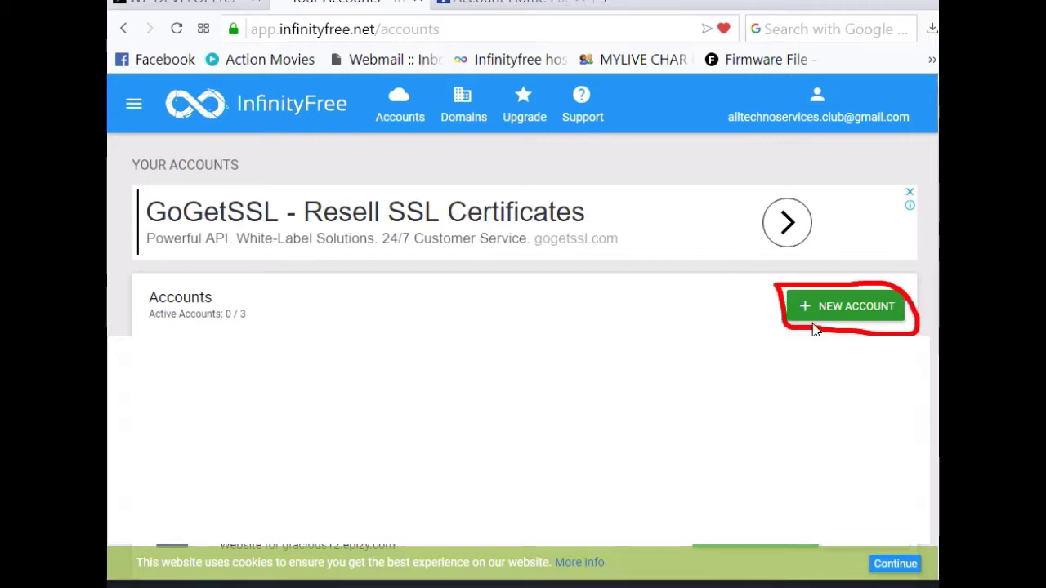
click(850, 301)
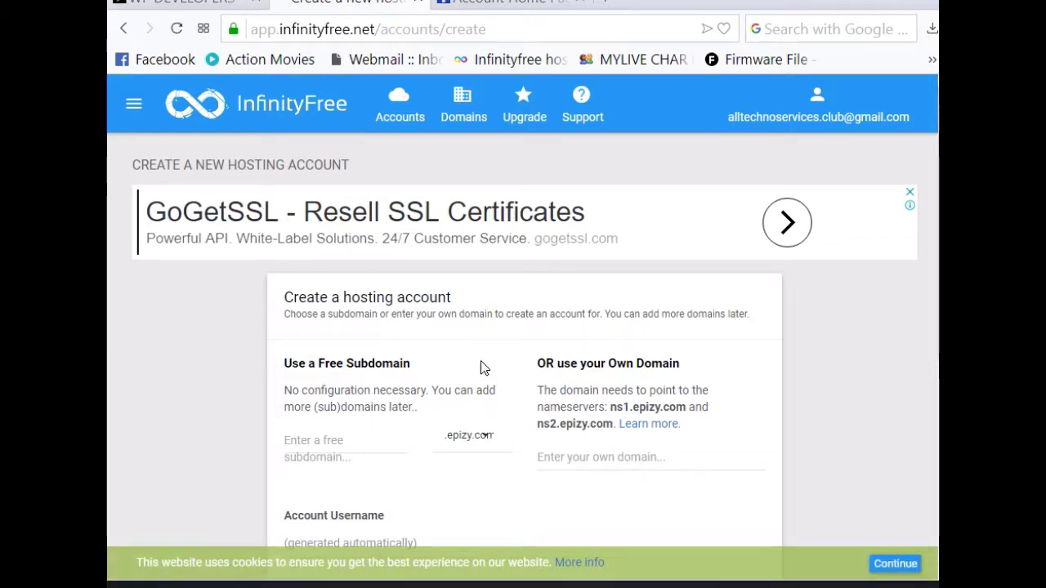
Step: Enter alltechoservices as the free subdomain and keep the .epizy.com suffix
scroll(456, 379, down, 1)
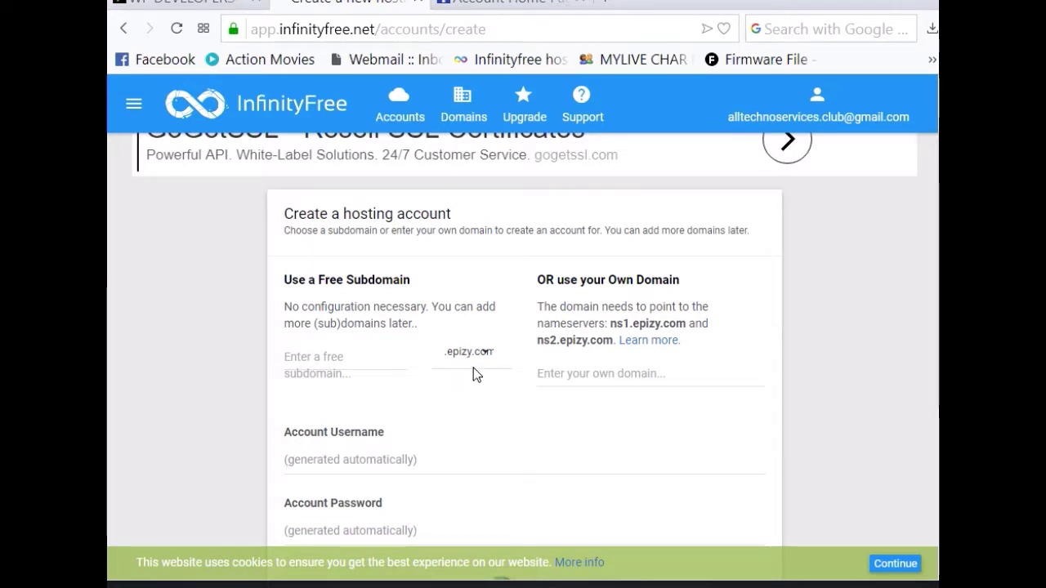
scroll(433, 368, down, 1)
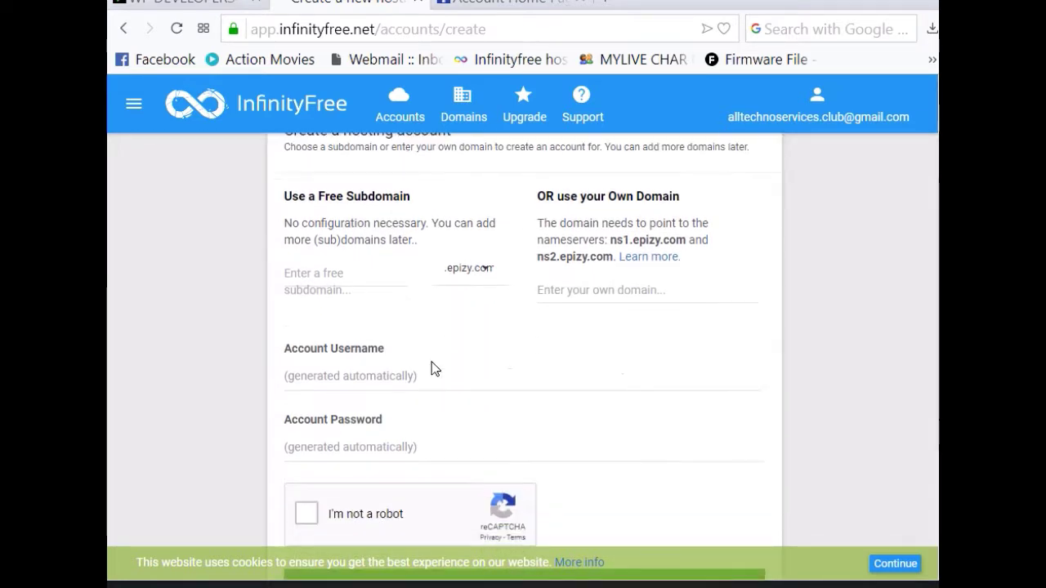
scroll(467, 310, up, 1)
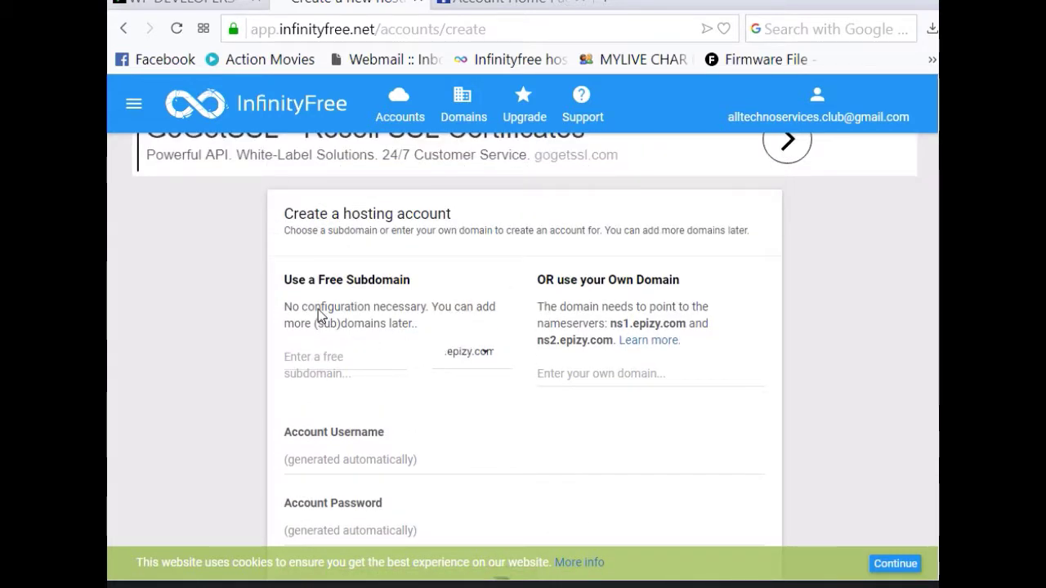
click(349, 360)
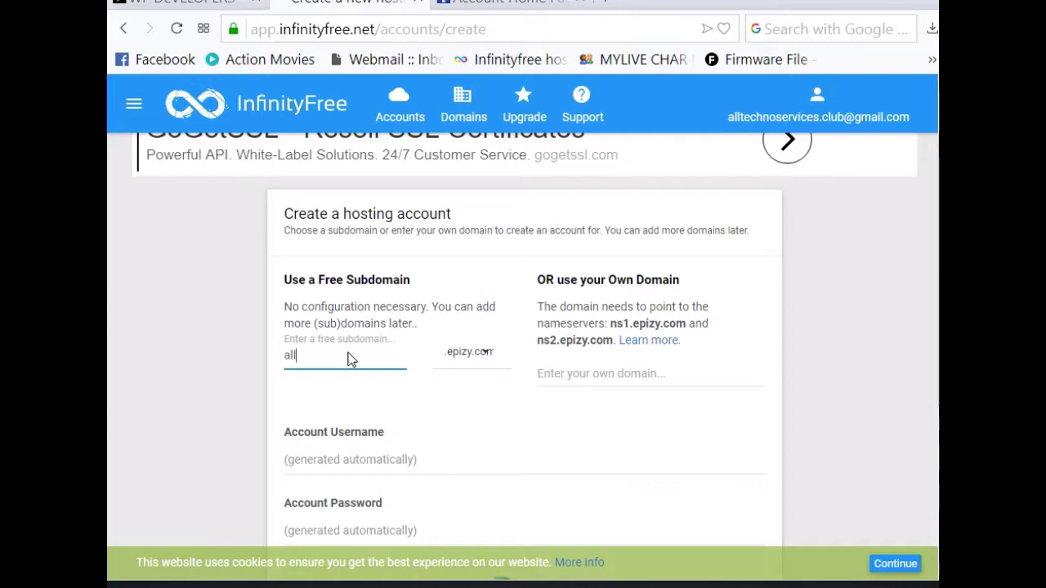
text(alltech)
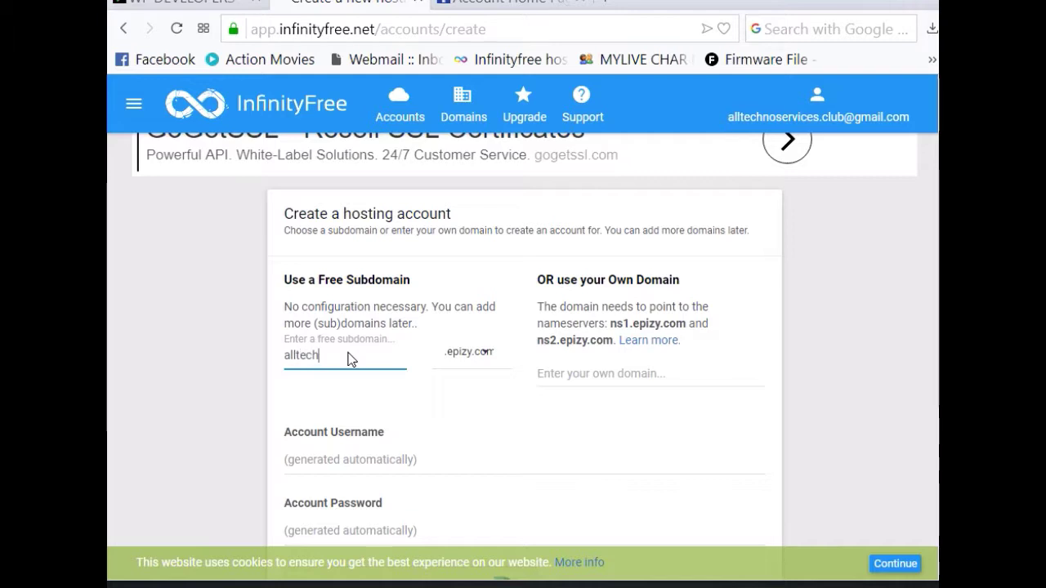
text(oservices)
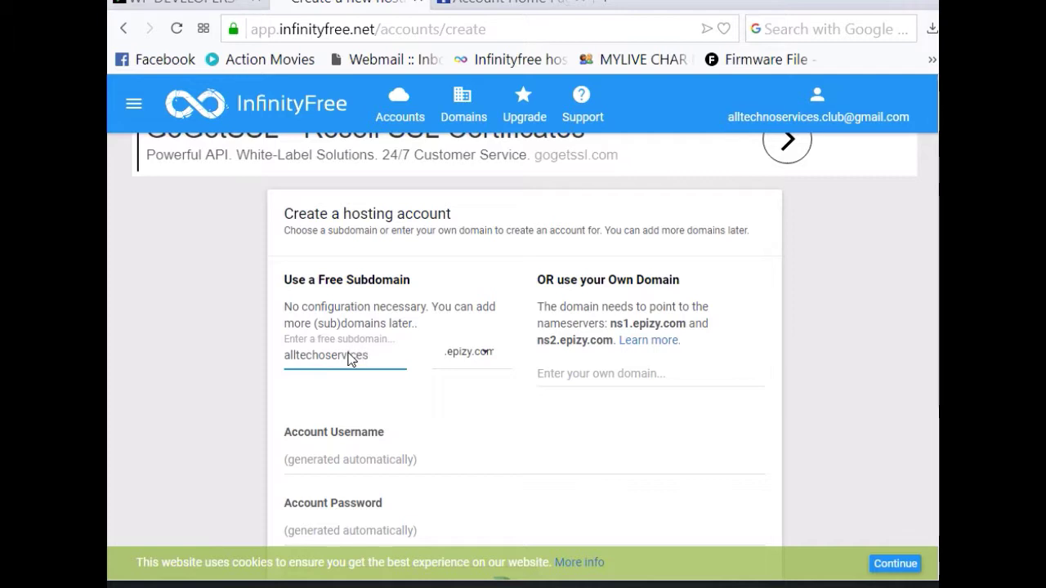
click(465, 356)
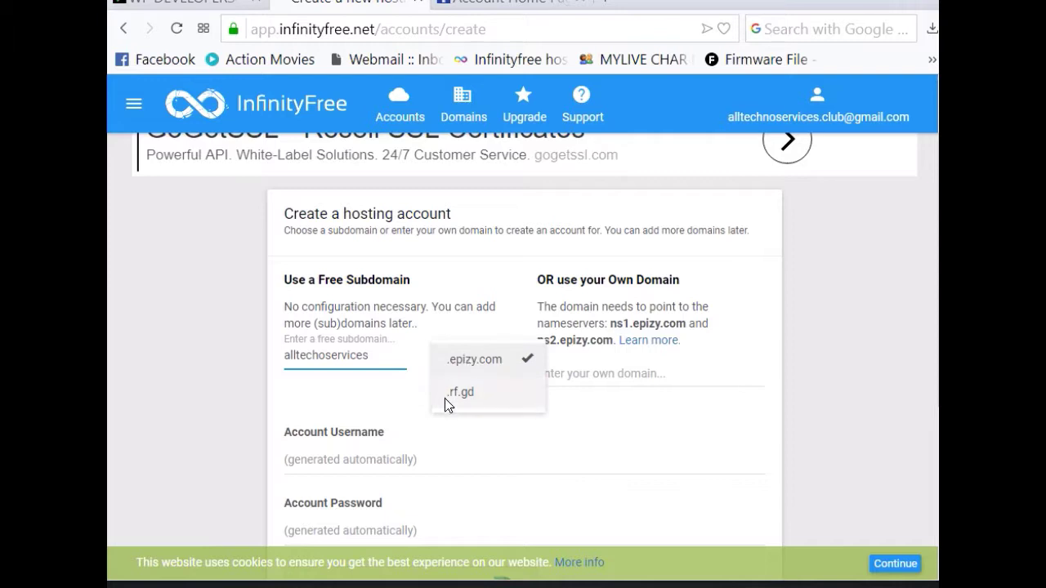
click(465, 388)
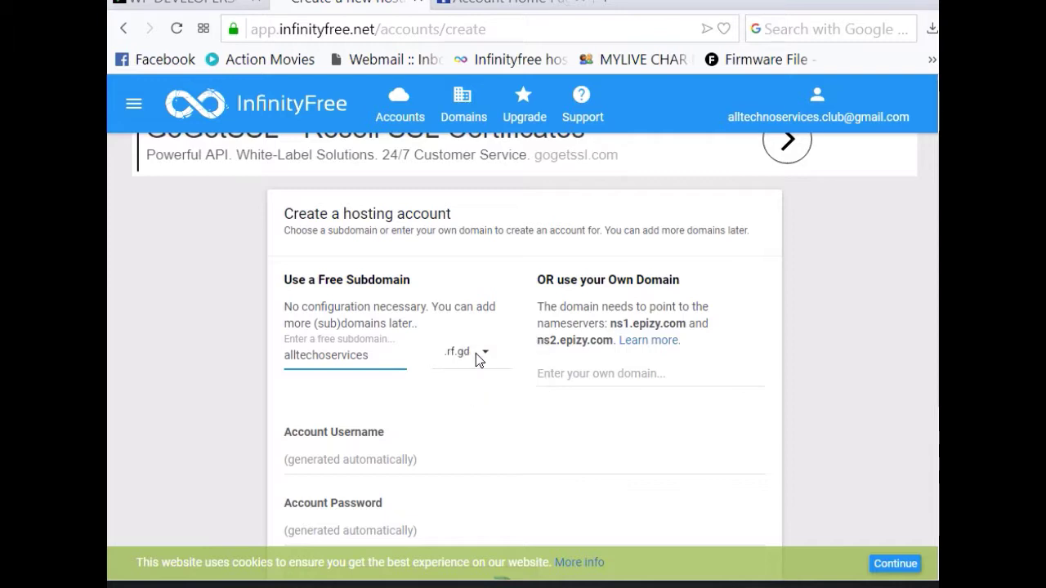
click(479, 357)
click(474, 358)
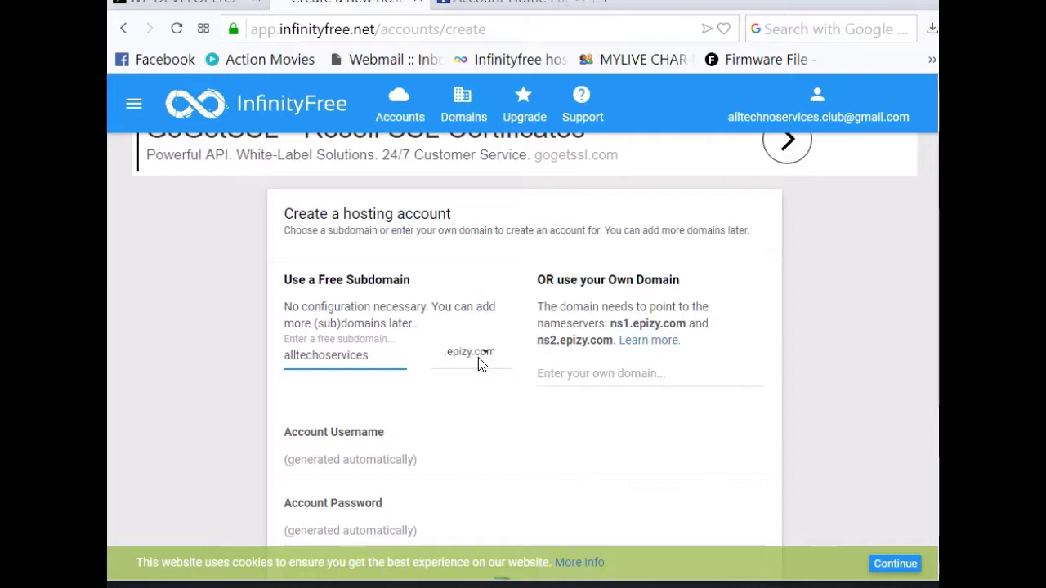
Step: Try the reCAPTCHA check, then close its image challenge
scroll(365, 444, down, 3)
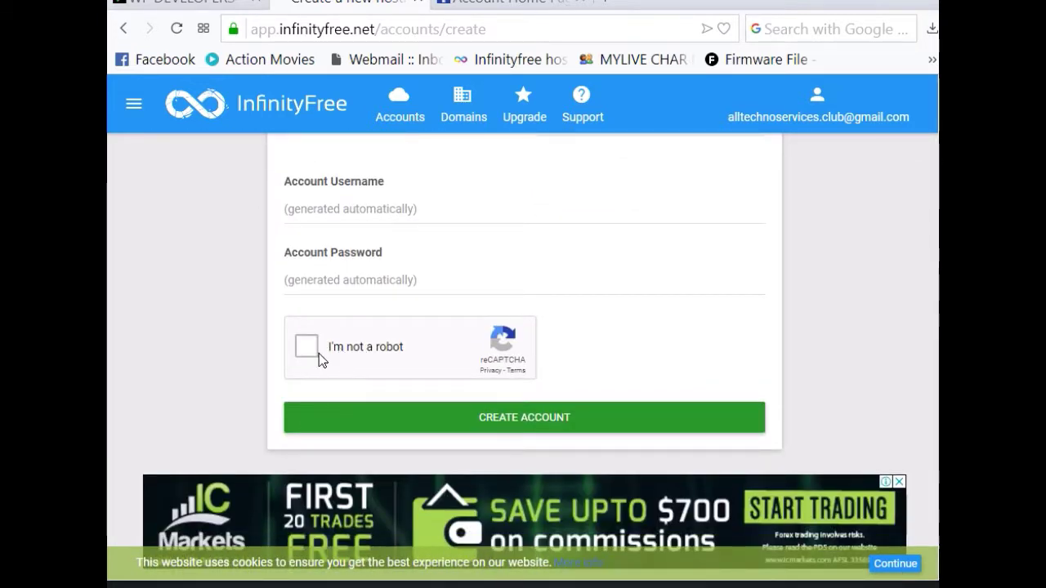
click(309, 345)
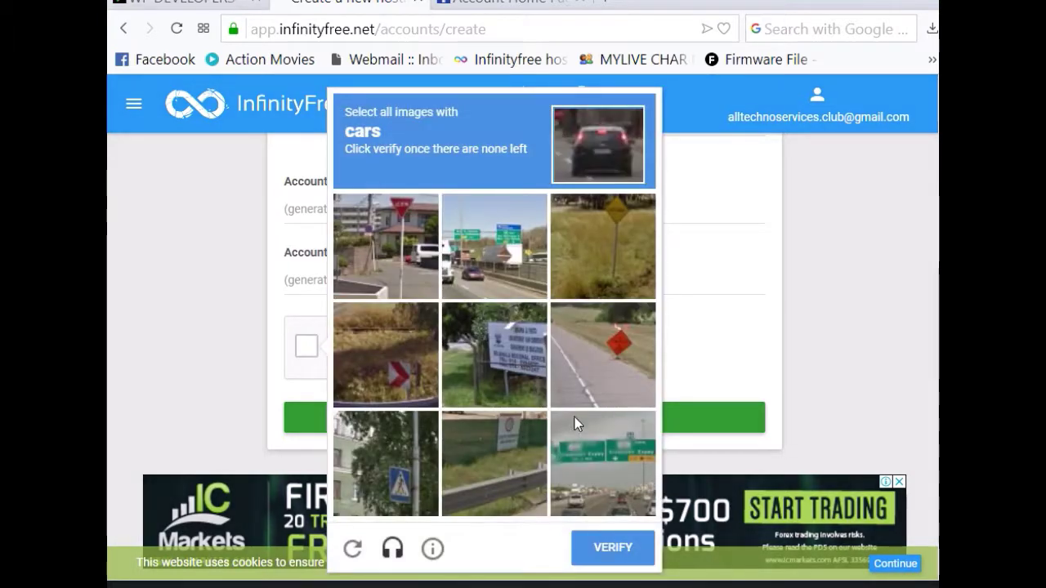
click(723, 353)
scroll(249, 370, up, 5)
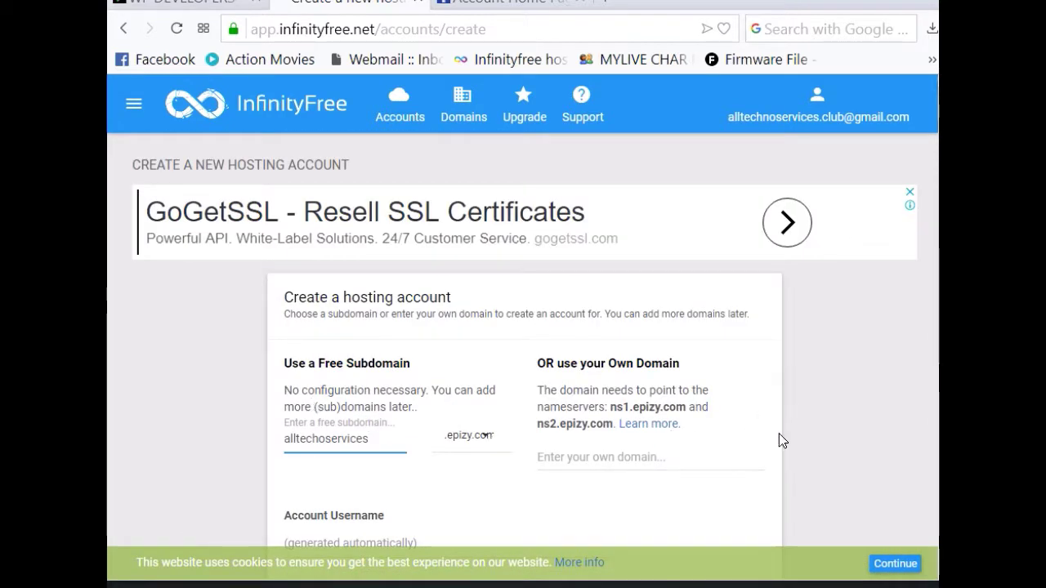
Step: Enter alltechnoservices.club as the own domain via the autocomplete suggestion
scroll(779, 434, down, 1)
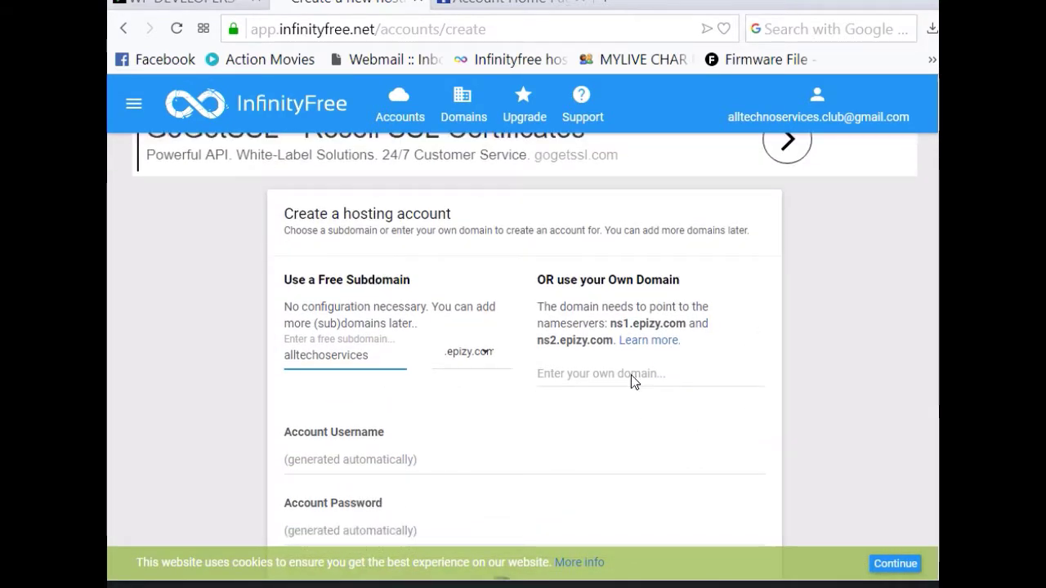
click(631, 375)
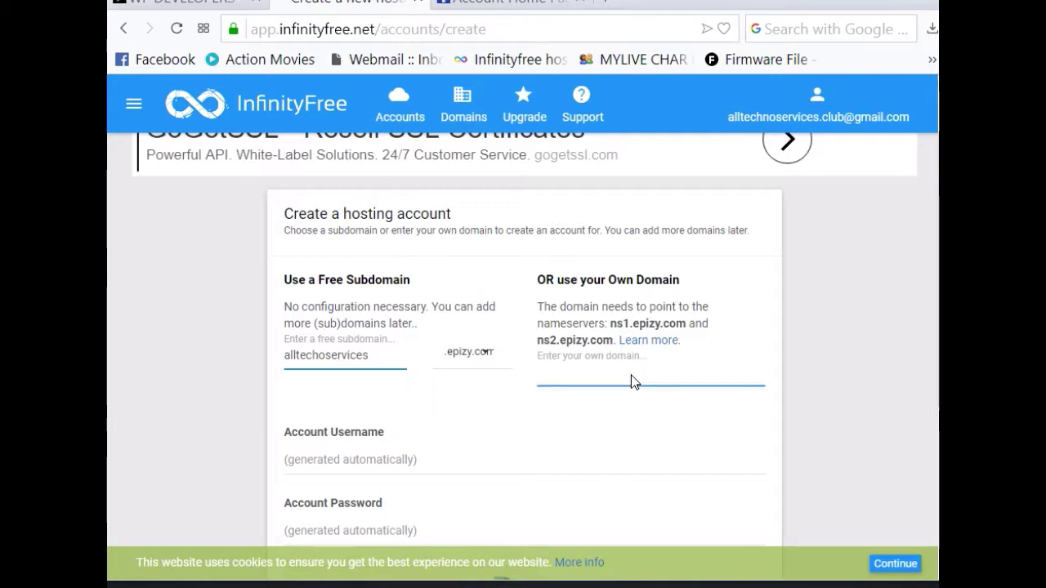
text(alltechnoservices.club)
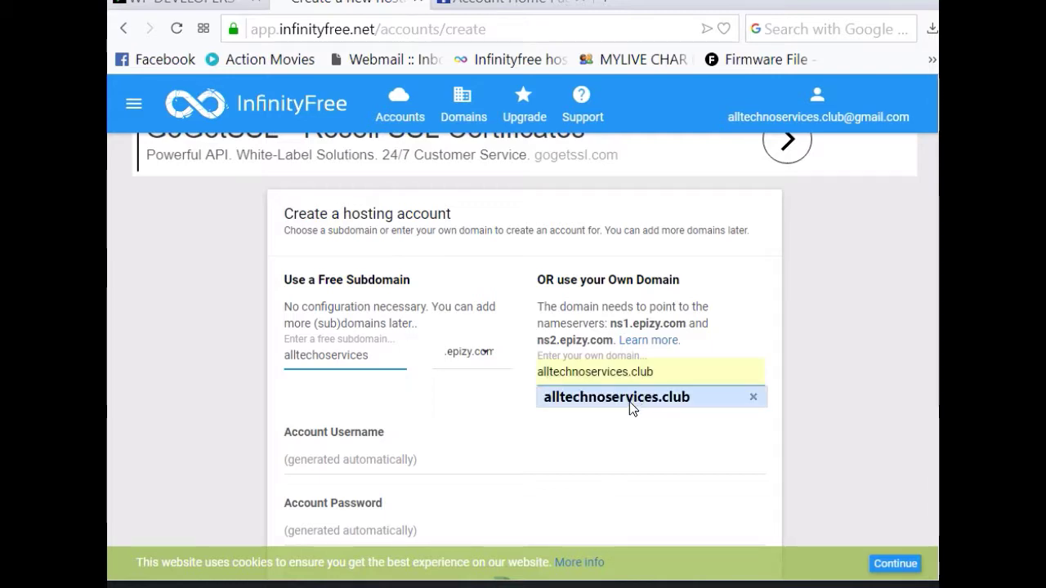
click(630, 401)
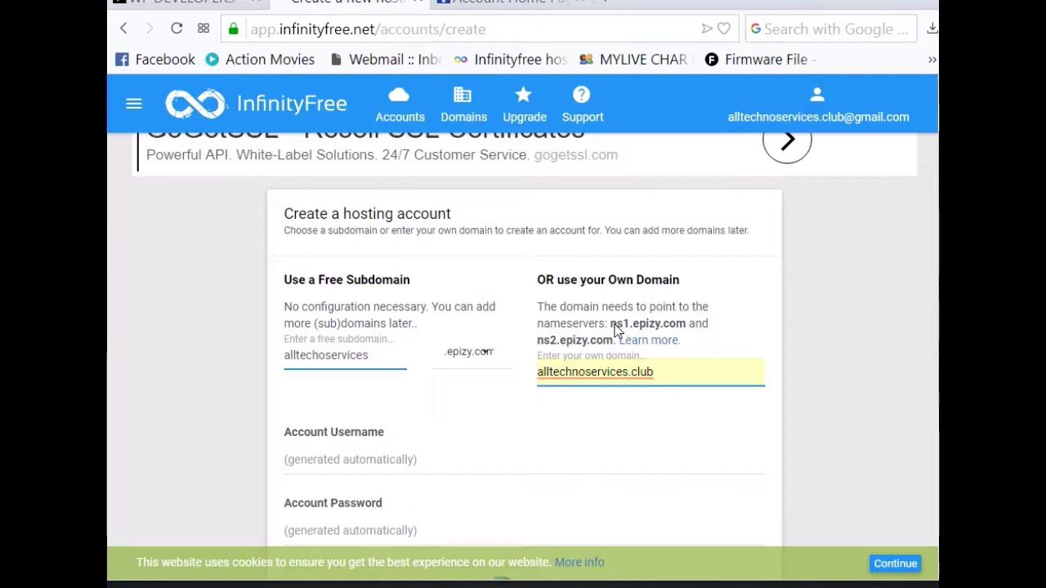
Step: Copy the first nameserver ns1.epizy.com
drag(653, 323, 681, 325)
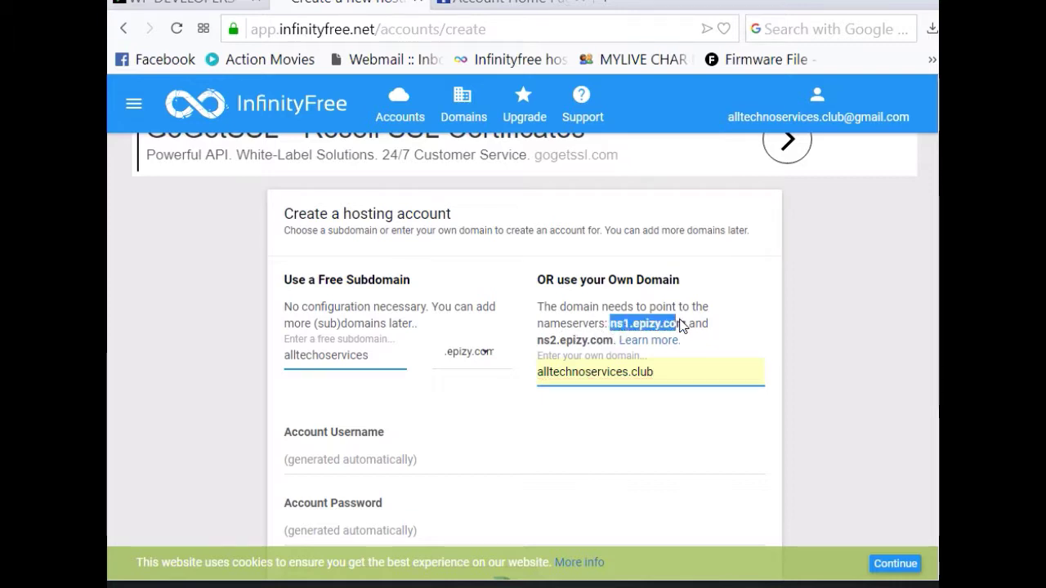
right_click(672, 323)
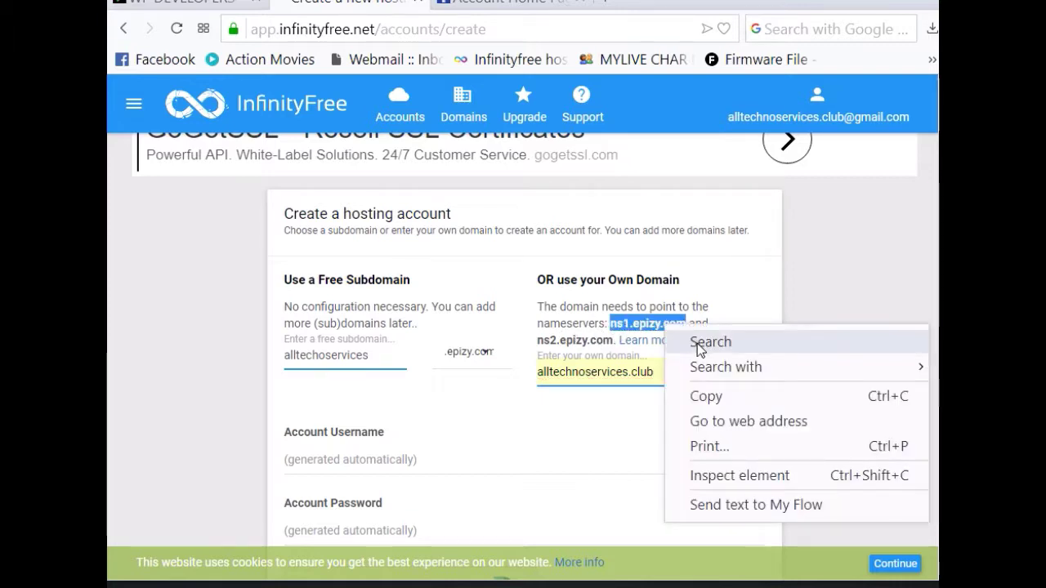
click(697, 397)
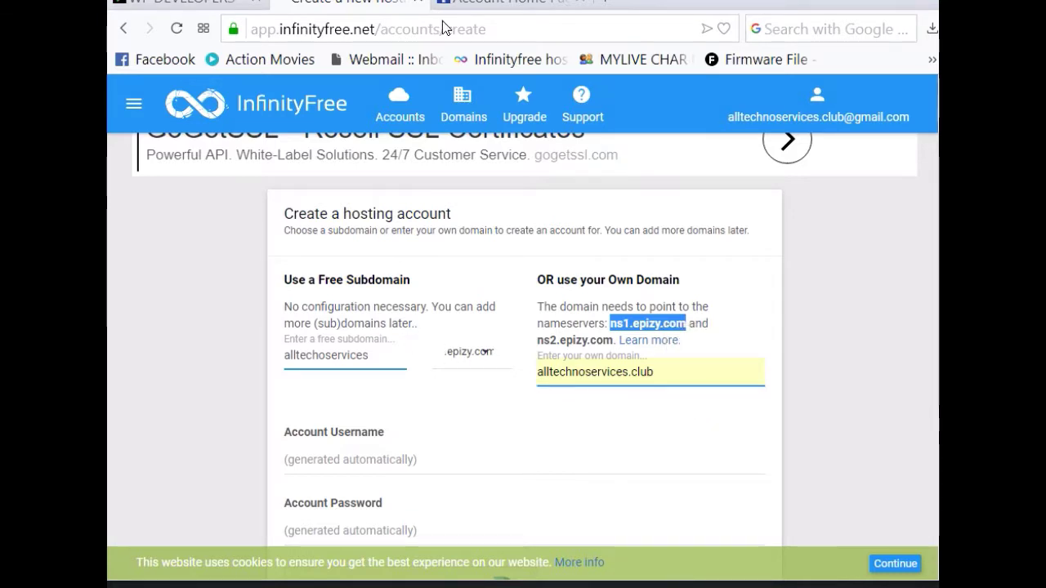
Step: In NameSilo's Domain Manager, tick the alltechnoservices.club domain
click(473, 16)
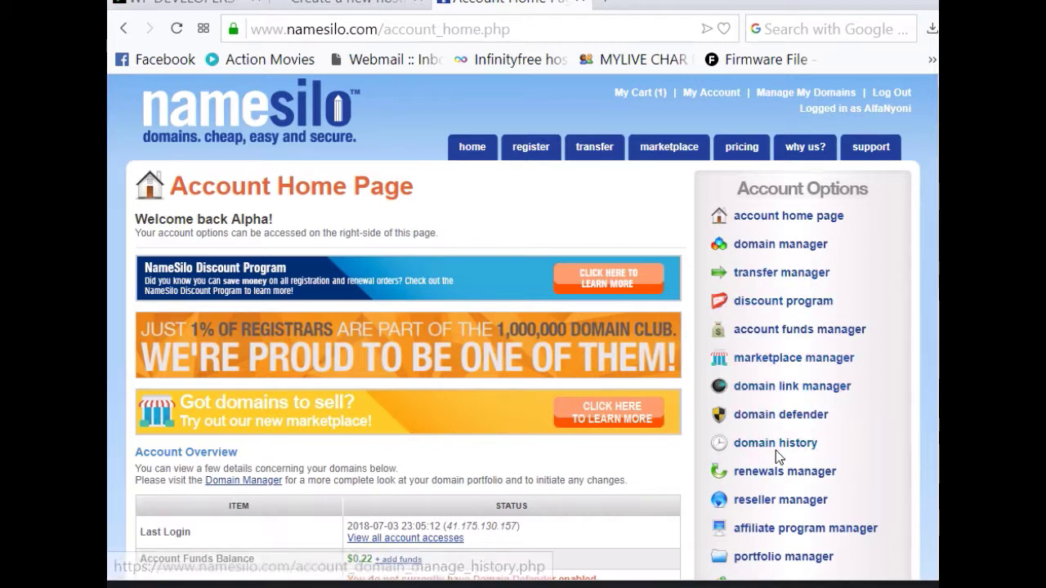
click(778, 250)
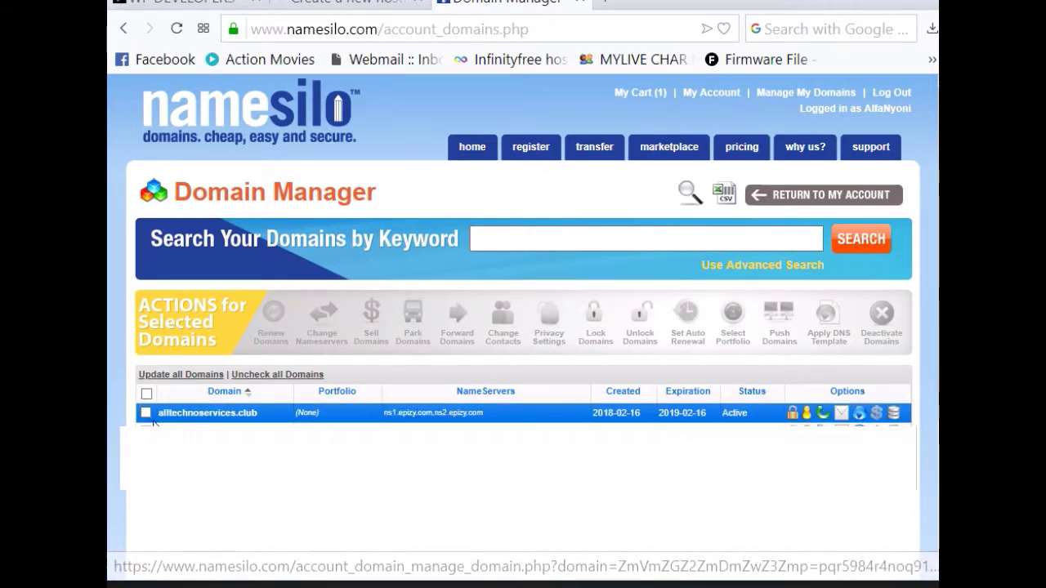
click(146, 414)
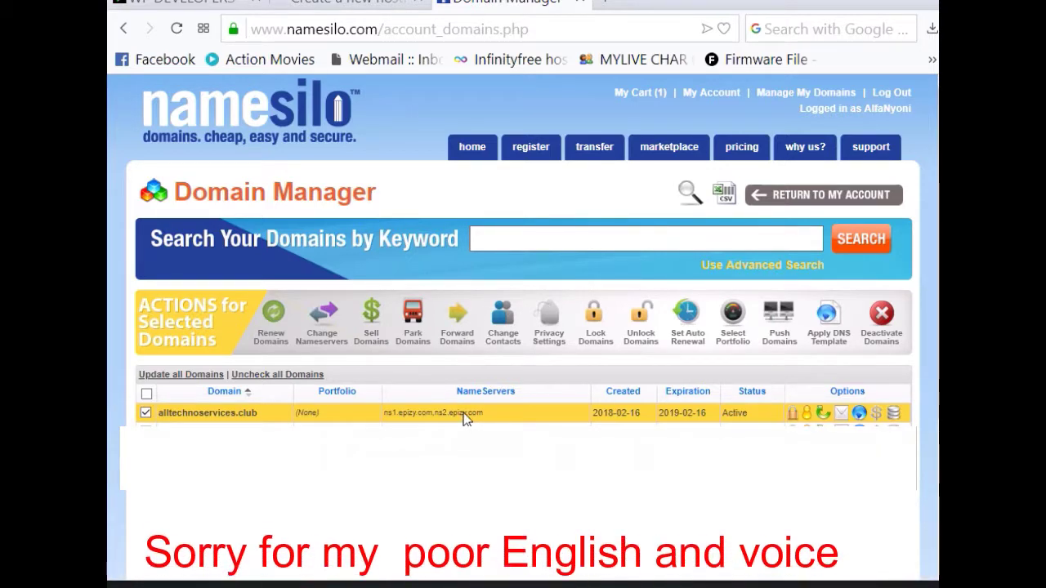
Step: Open Change Nameservers and paste ns1.epizy.com into NameServer 1
click(322, 325)
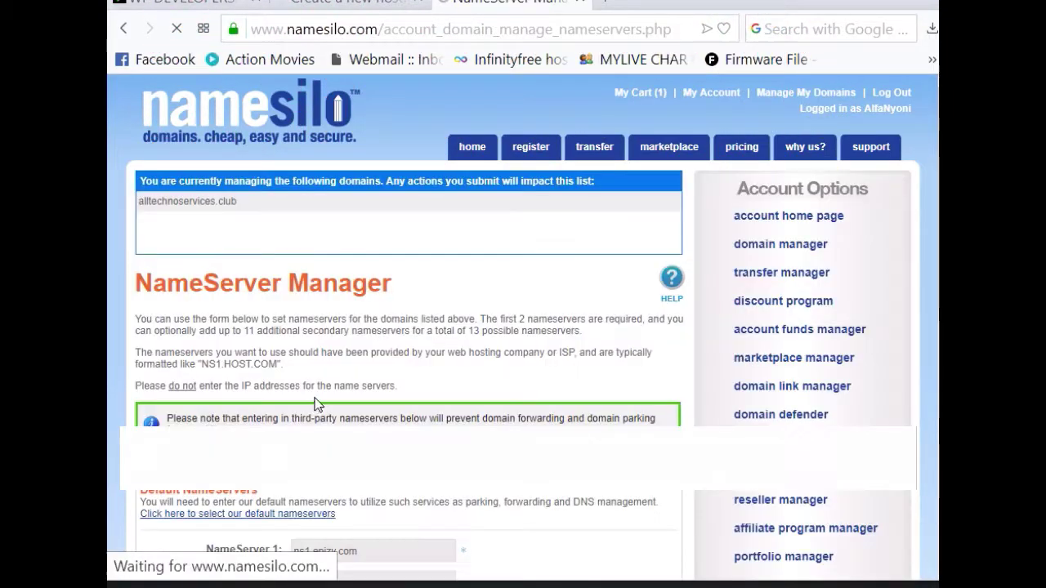
scroll(318, 405, down, 3)
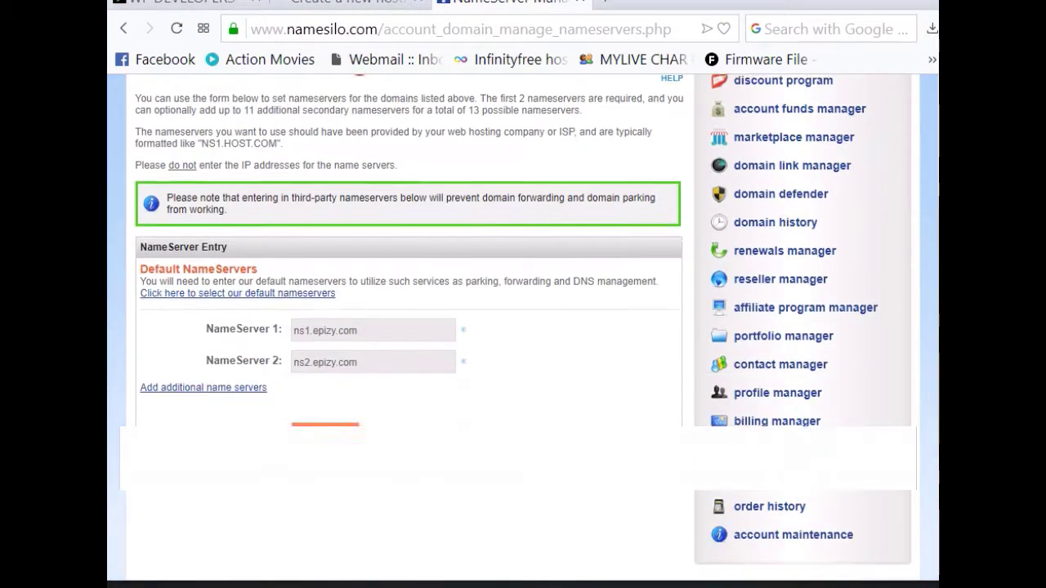
drag(374, 303, 223, 309)
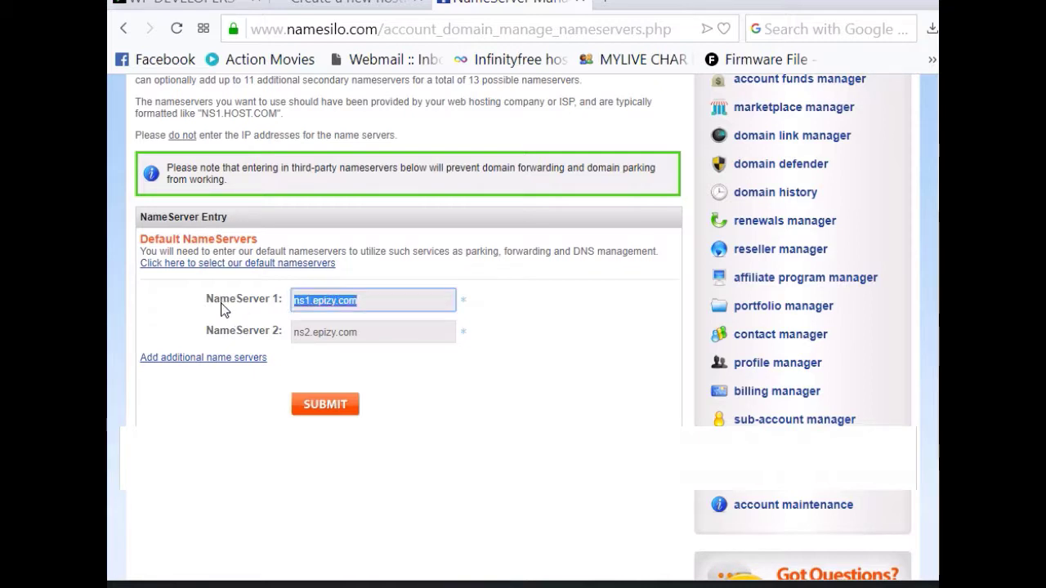
right_click(322, 304)
click(394, 146)
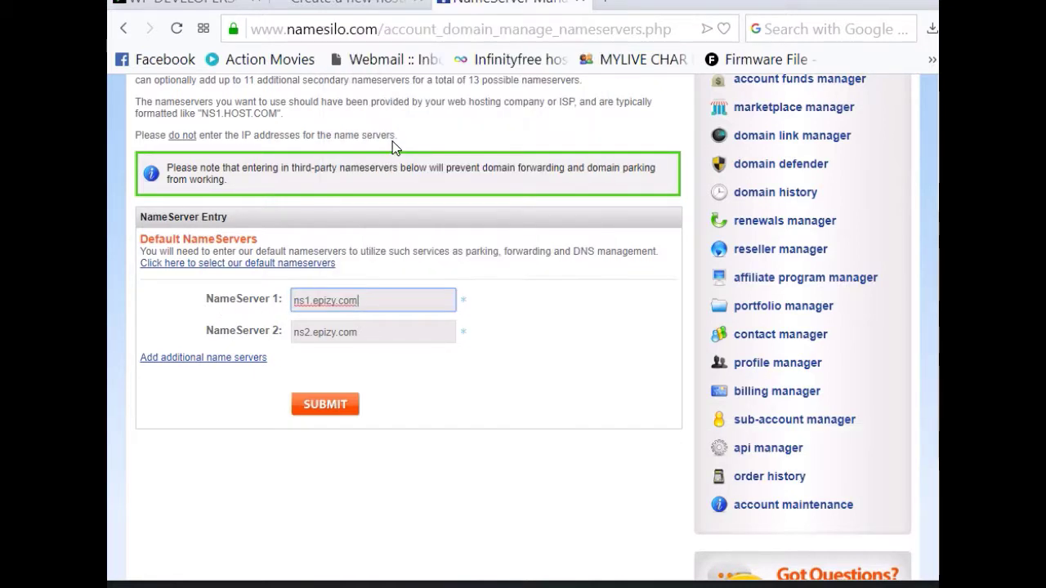
Step: Clear NameServer 2 and copy ns2.epizy.com from the InfinityFree form
drag(367, 330, 226, 346)
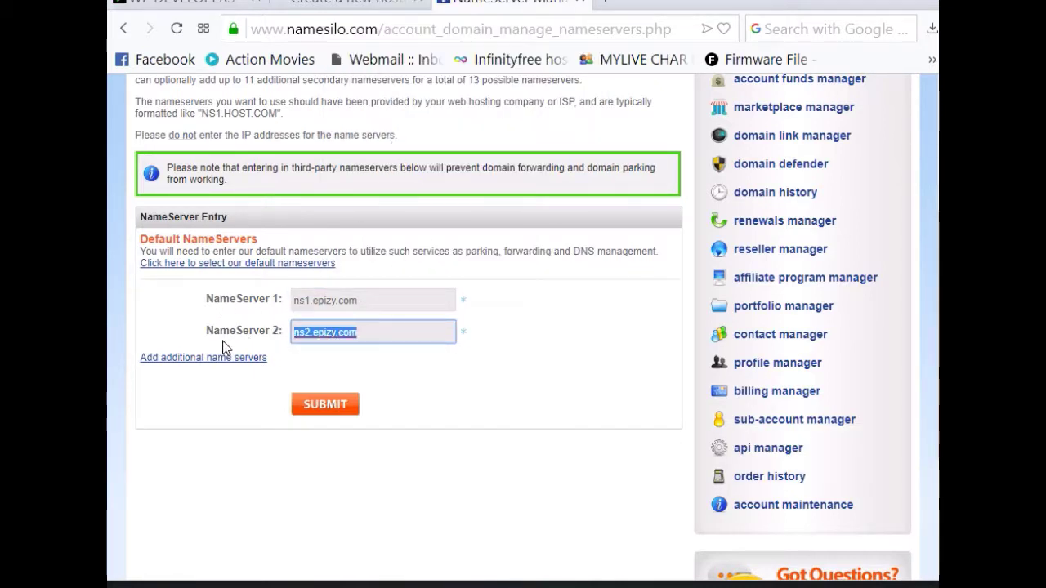
key(BackSpace)
scroll(311, 299, up, 5)
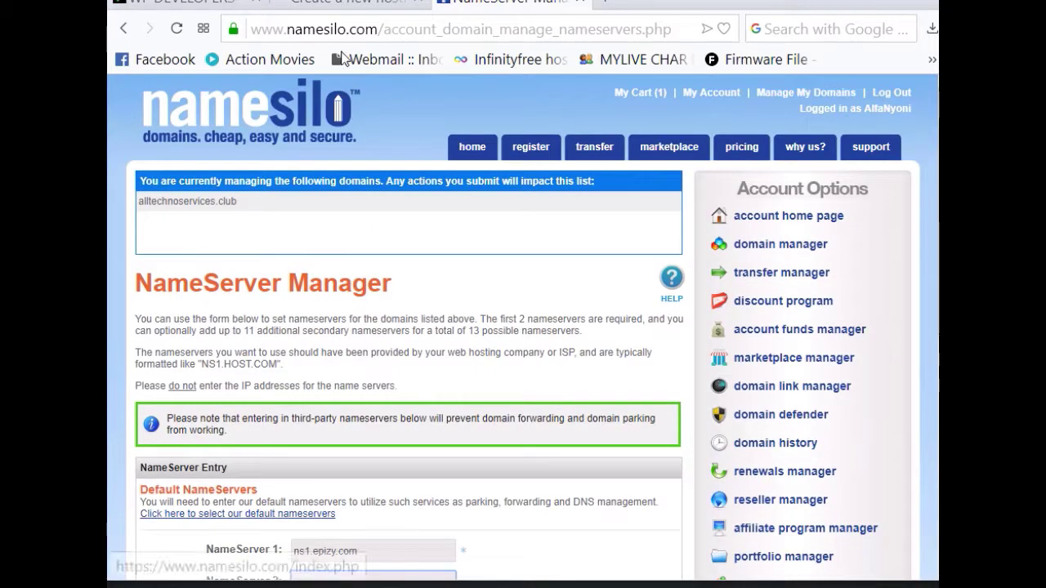
click(335, 8)
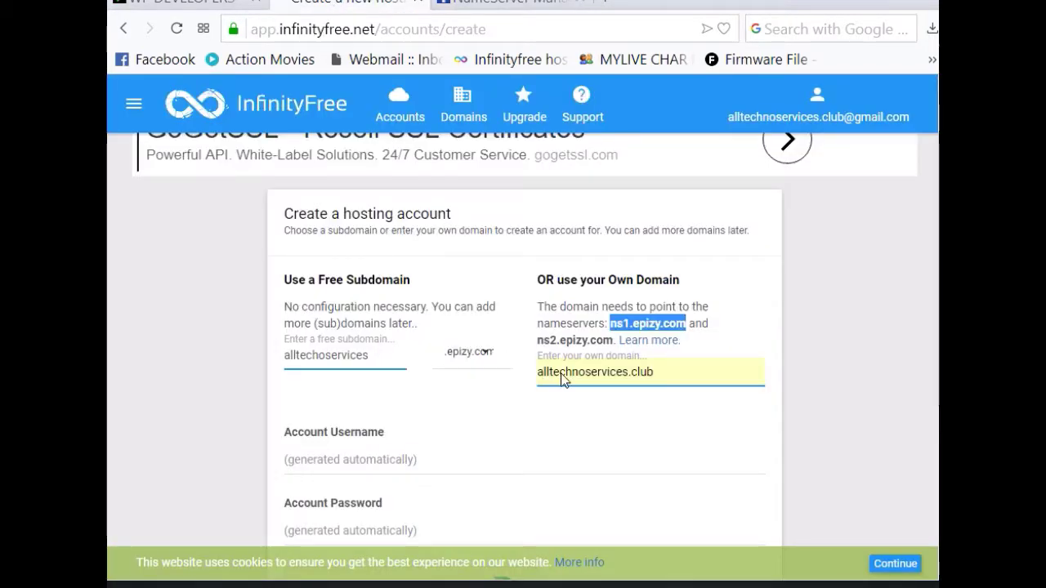
drag(537, 341, 603, 335)
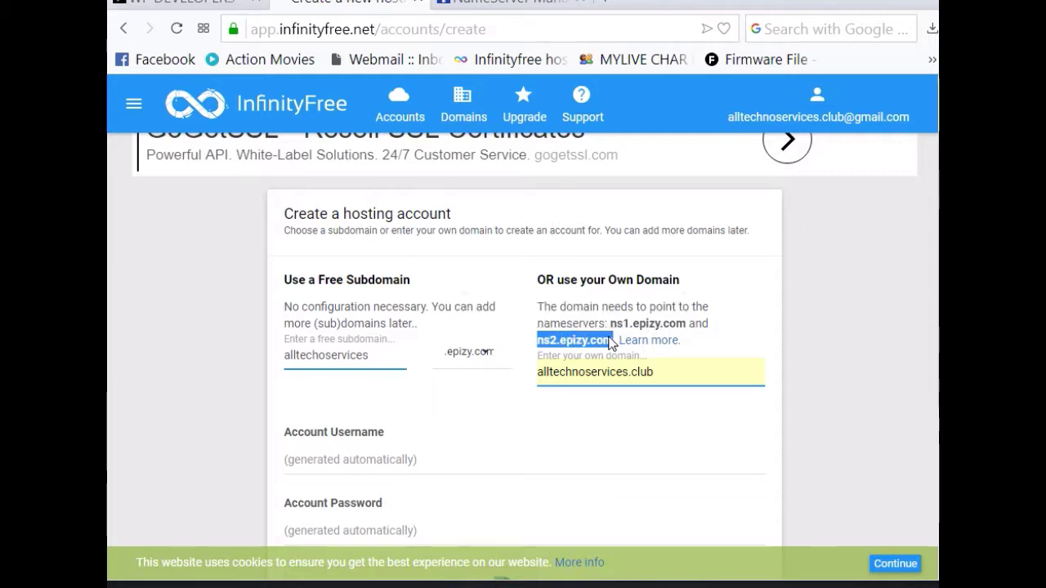
right_click(613, 342)
click(660, 414)
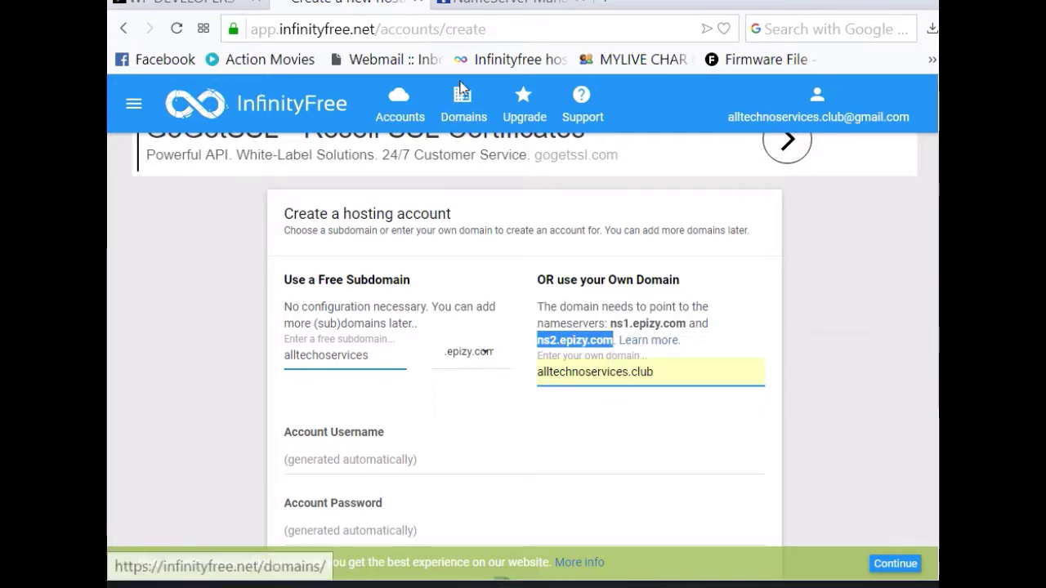
Step: Back in NameSilo, submit the new nameservers for alltechnoservices.club
click(469, 6)
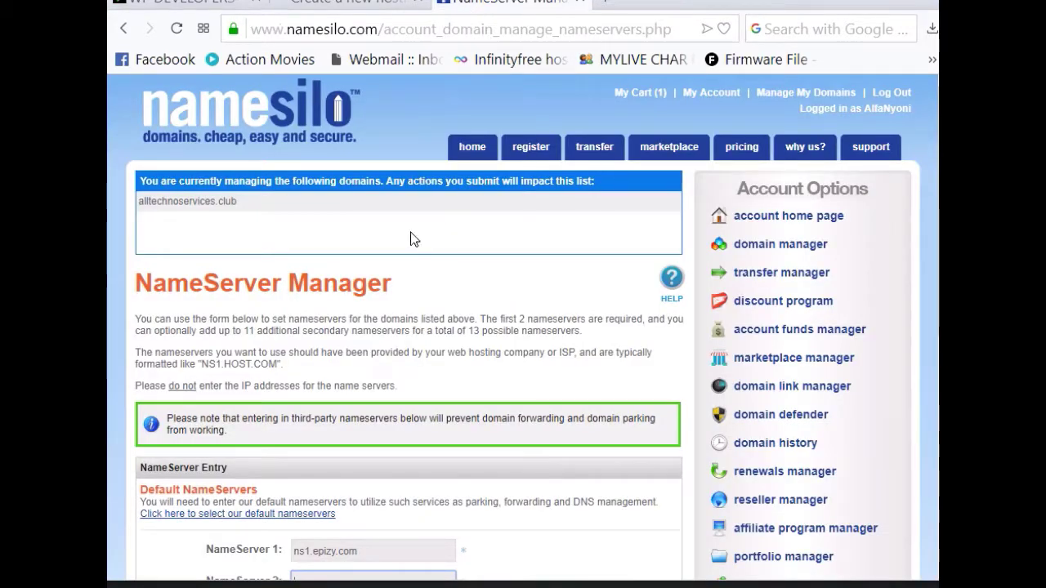
scroll(368, 486, down, 2)
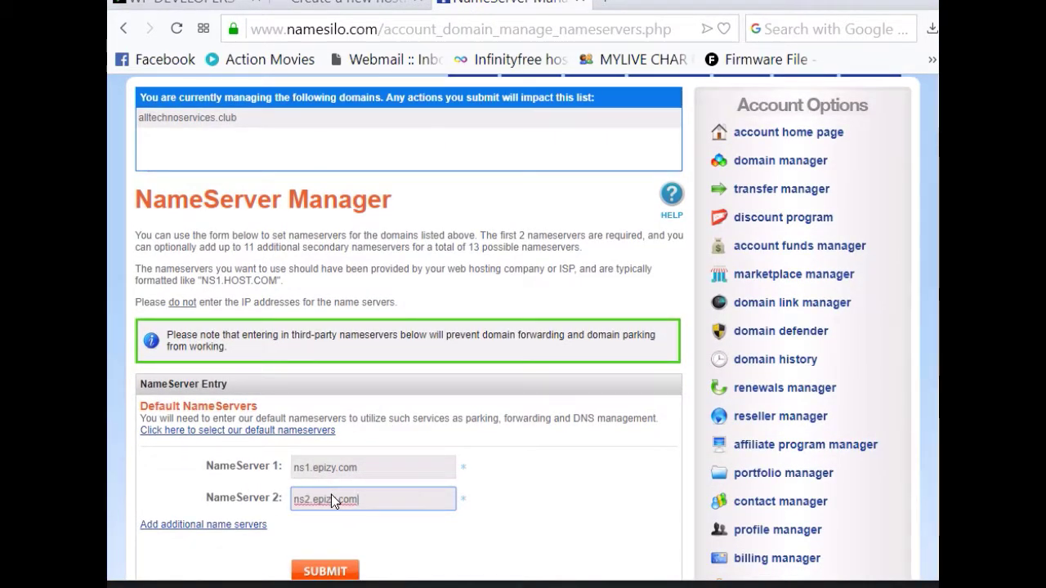
scroll(399, 518, down, 3)
click(325, 406)
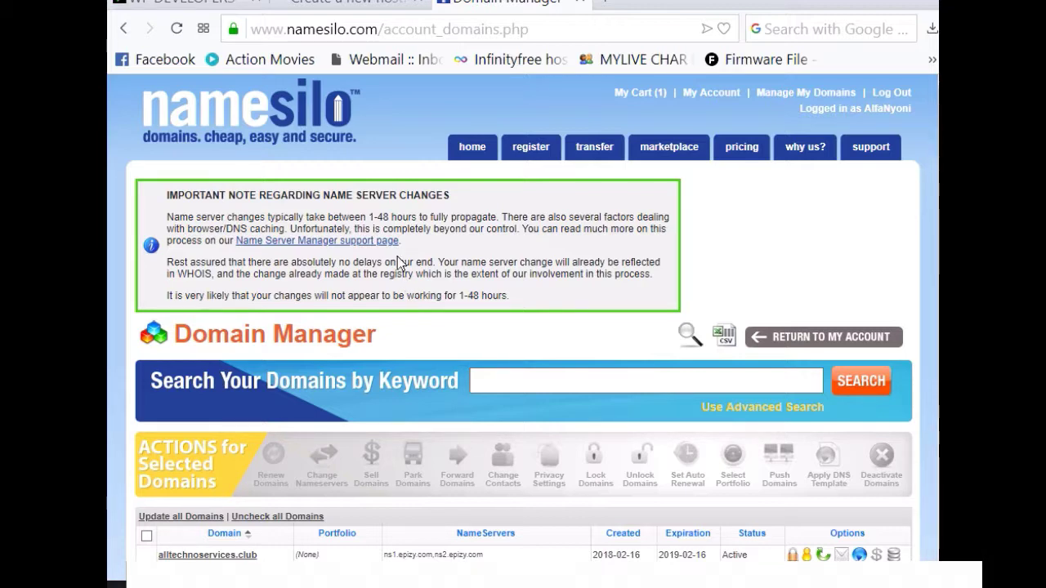
Step: Return to the InfinityFree new hosting account form
click(324, 5)
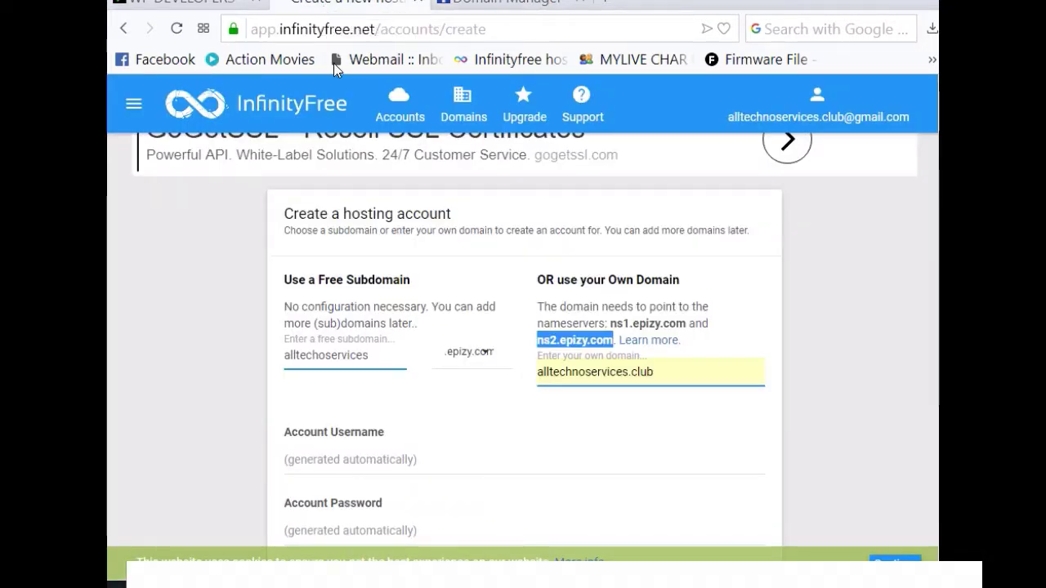
click(661, 378)
scroll(637, 380, down, 3)
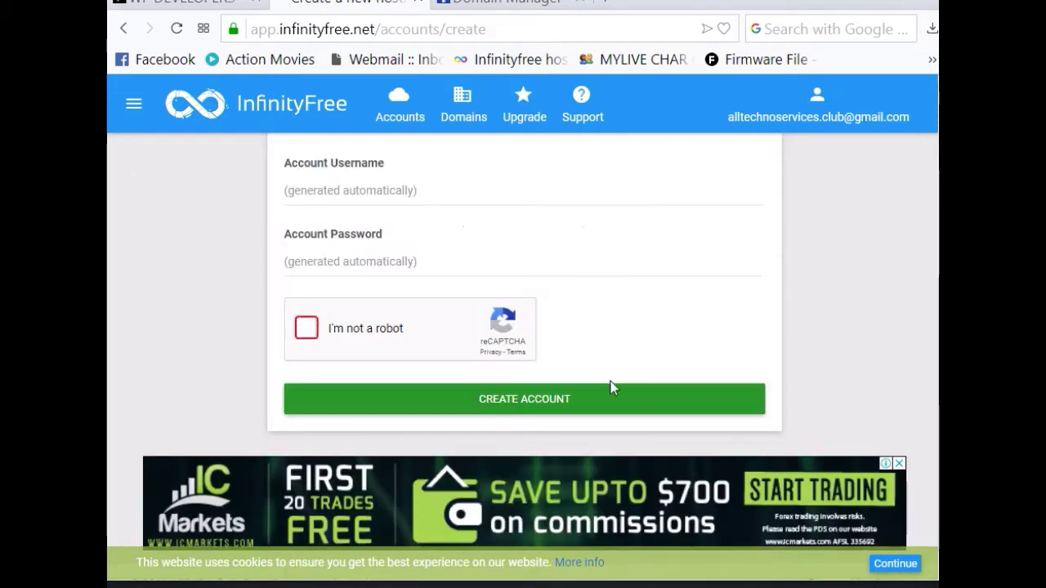
scroll(667, 334, up, 4)
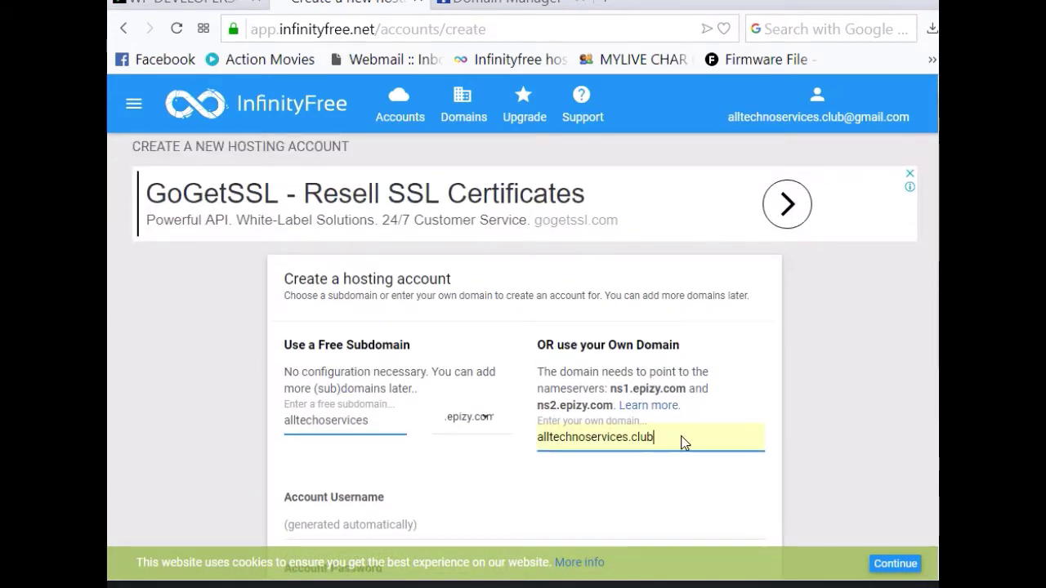
scroll(572, 446, down, 2)
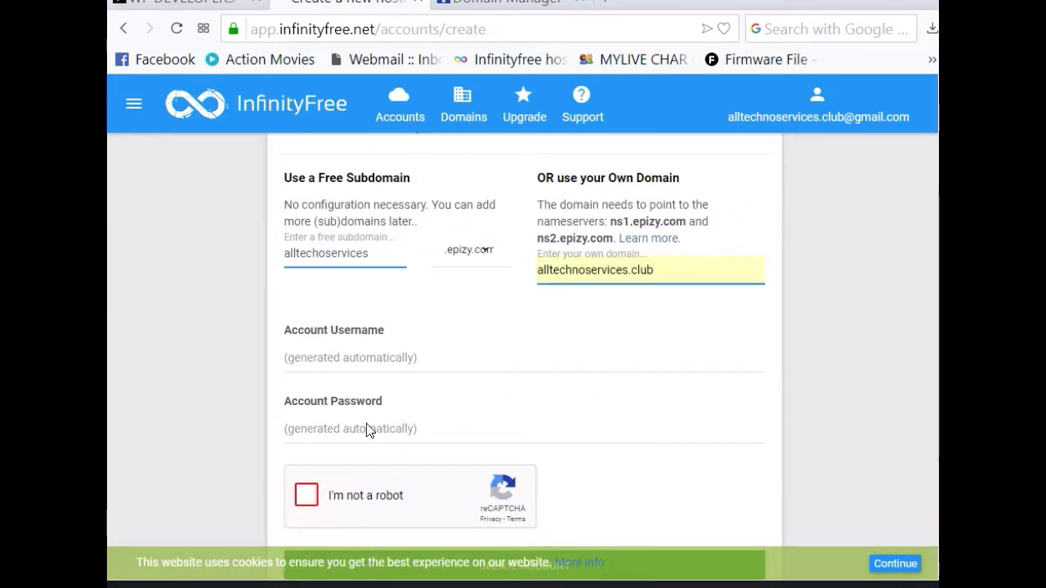
Step: Pass the reCAPTCHA road-image challenge and create the hosting account
click(306, 497)
scroll(500, 490, down, 1)
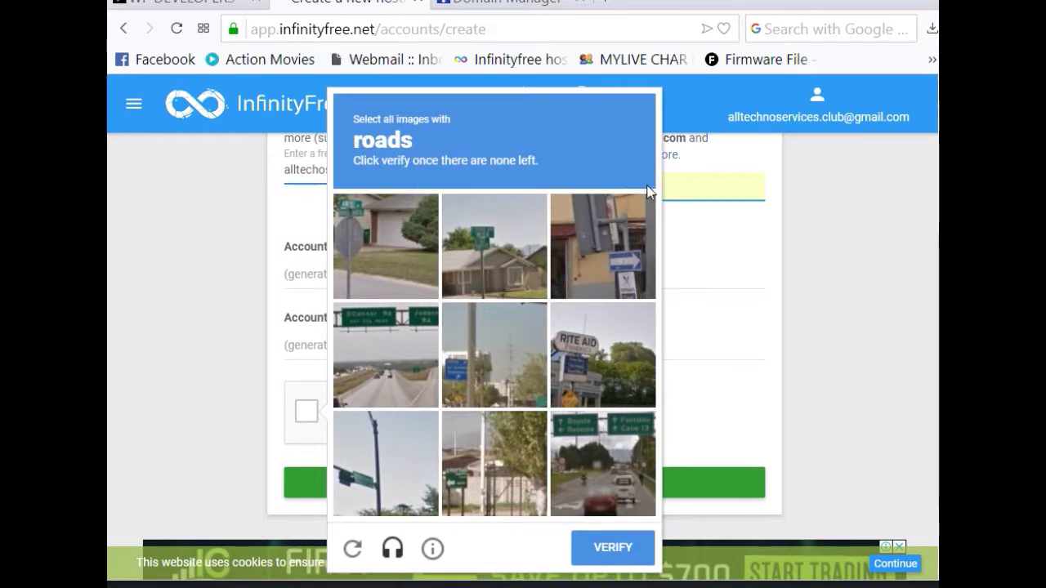
scroll(613, 325, down, 1)
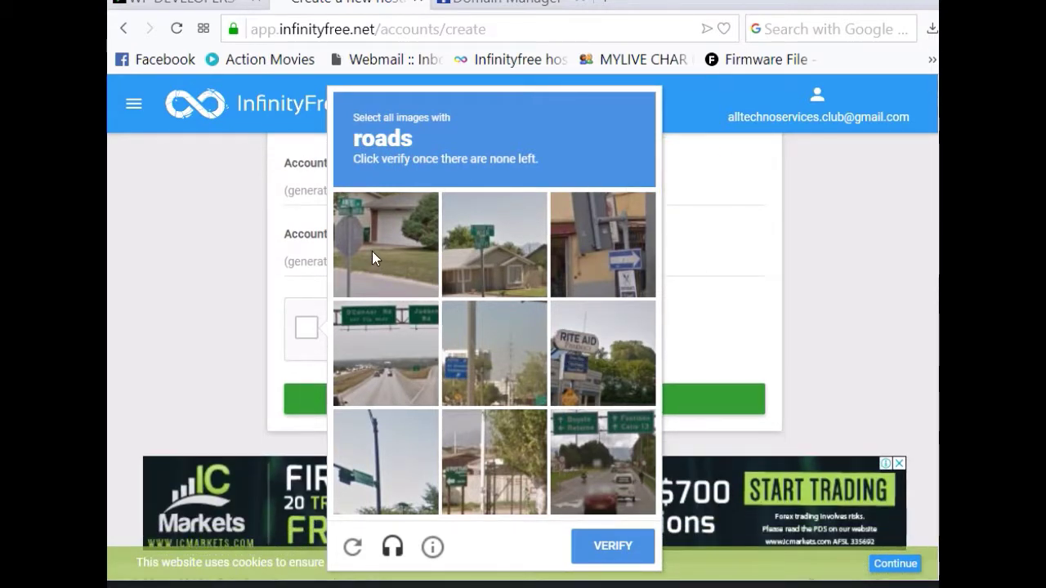
click(372, 251)
click(372, 370)
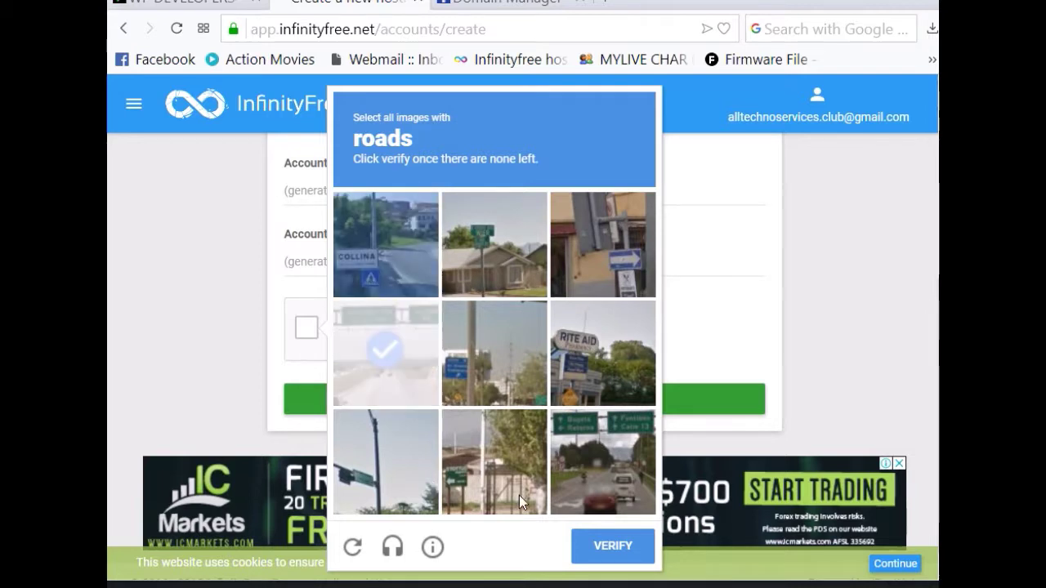
click(615, 478)
click(400, 335)
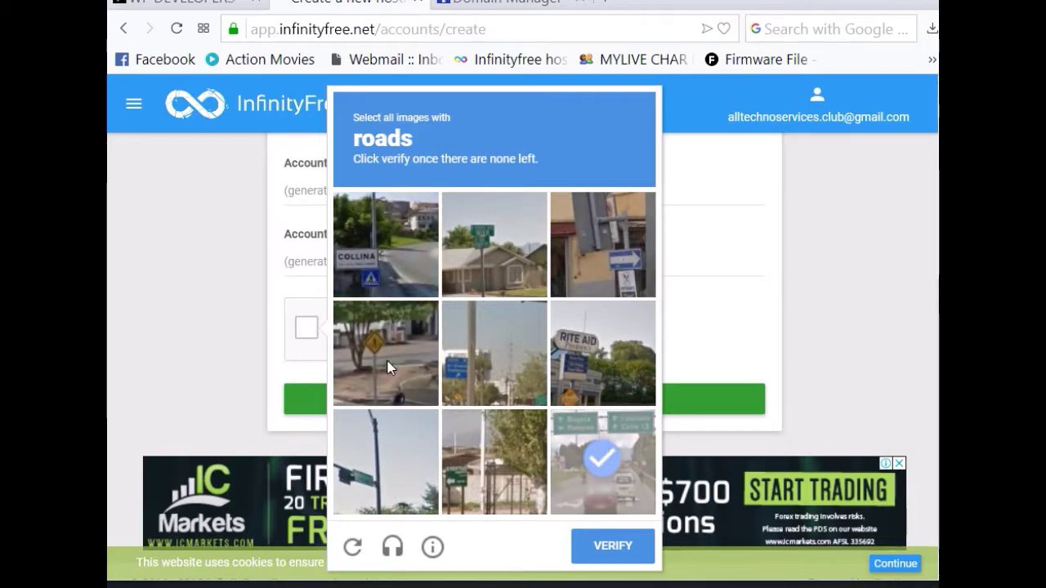
click(405, 269)
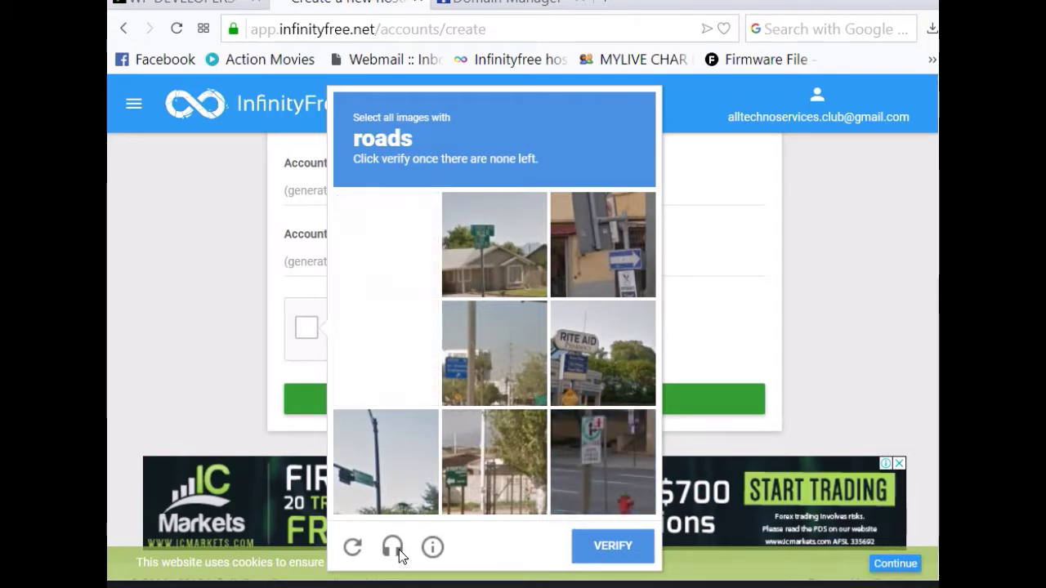
click(613, 546)
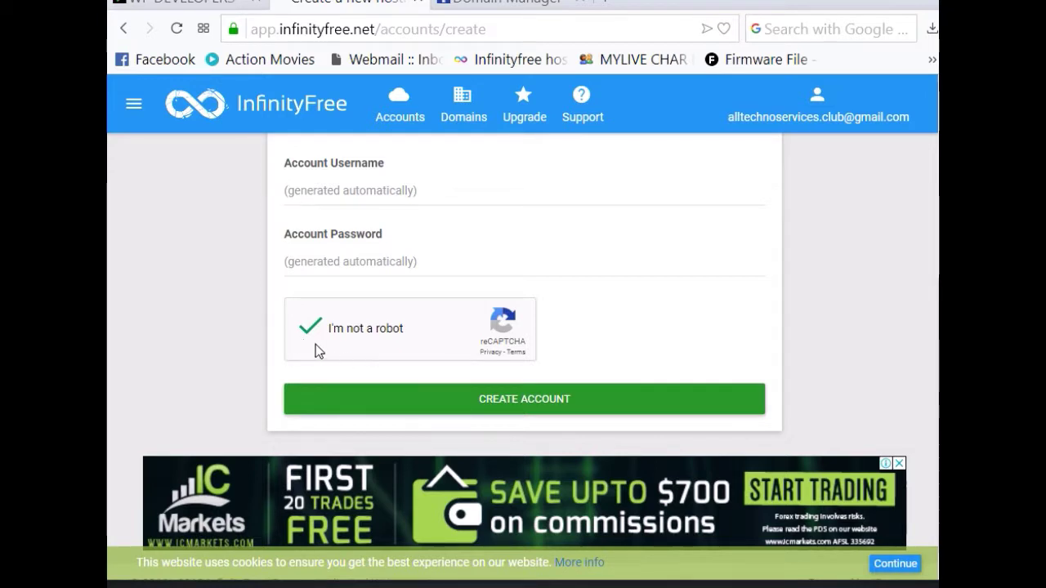
click(546, 406)
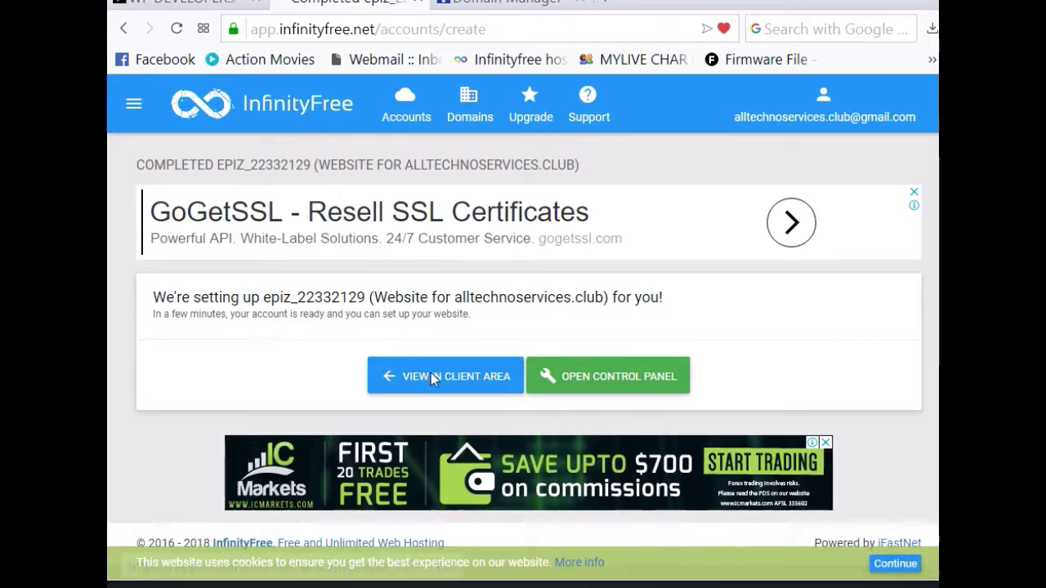
Step: Open the new alltechnoservices.club account in the client area and launch its control panel
click(470, 380)
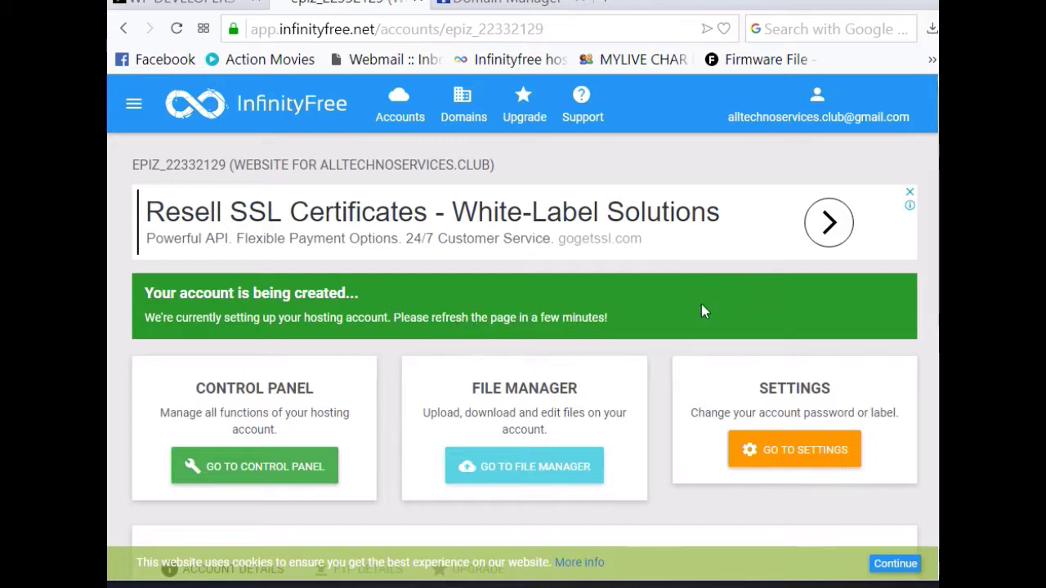
click(288, 469)
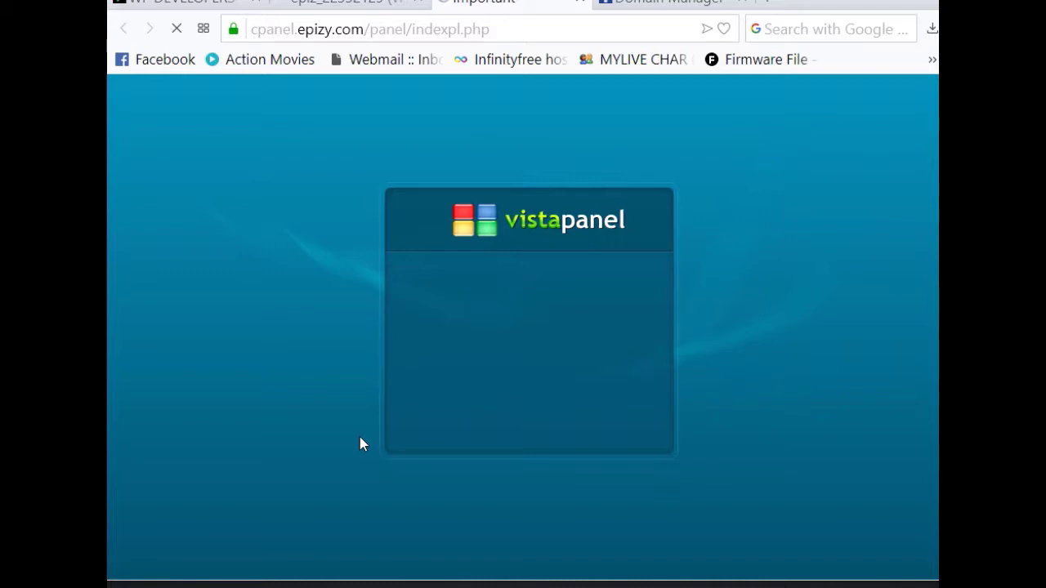
Step: Approve the VistaPanel email permission notice, then return to the Online Zim3Tech WP-Developers tutorial
scroll(466, 415, down, 1)
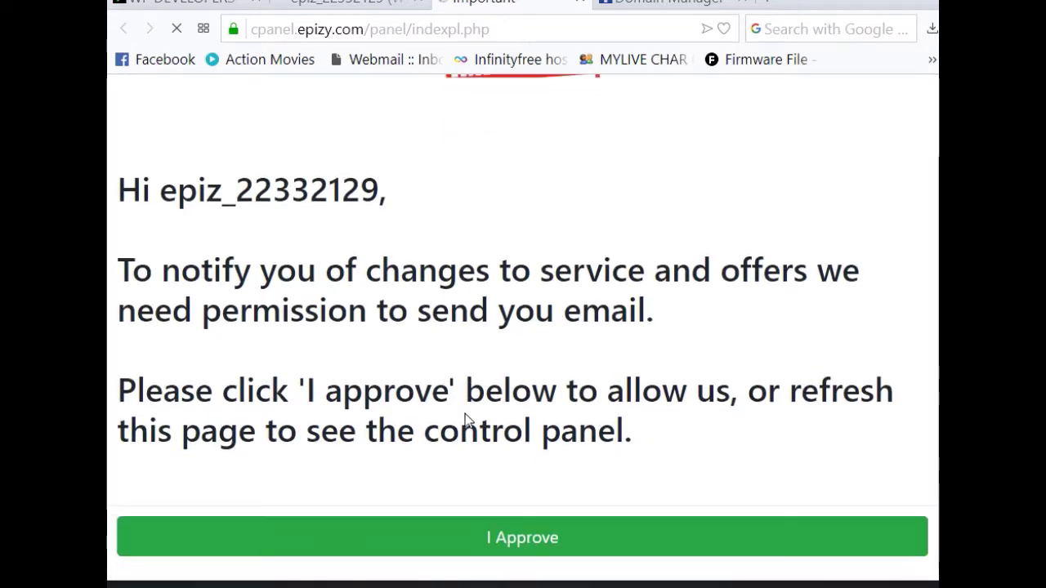
click(523, 543)
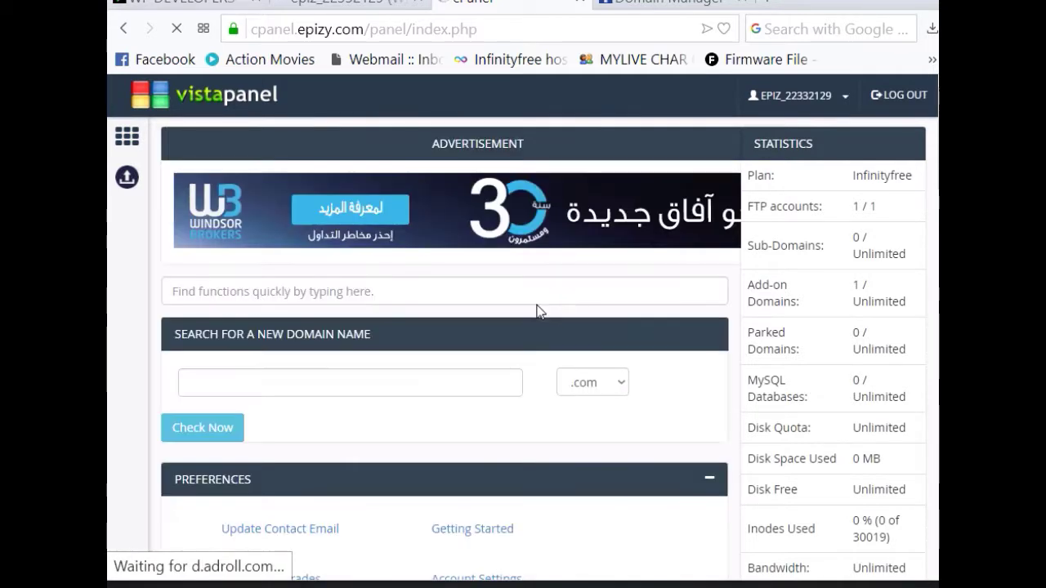
scroll(480, 408, down, 3)
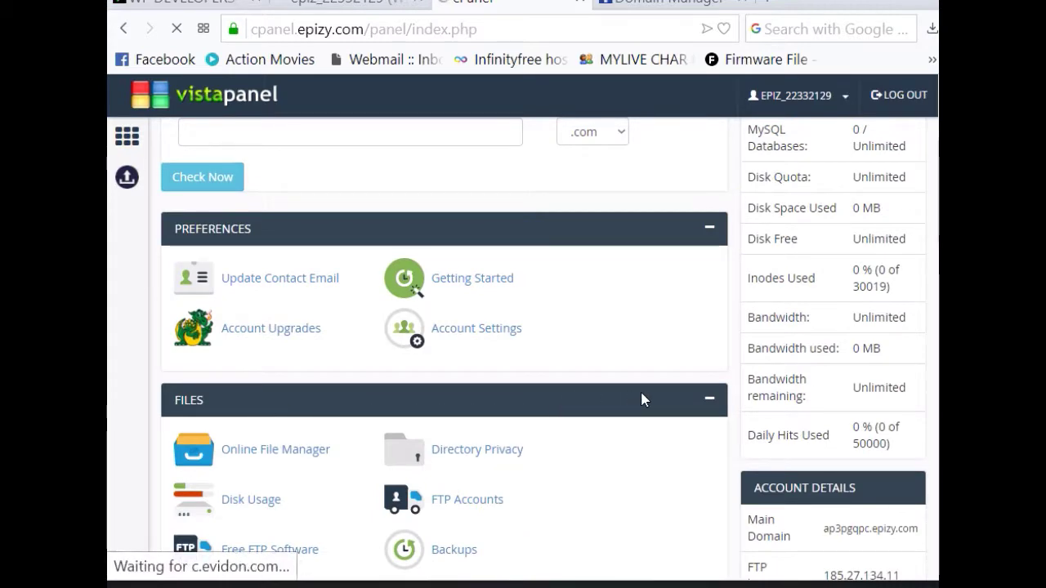
scroll(621, 405, down, 2)
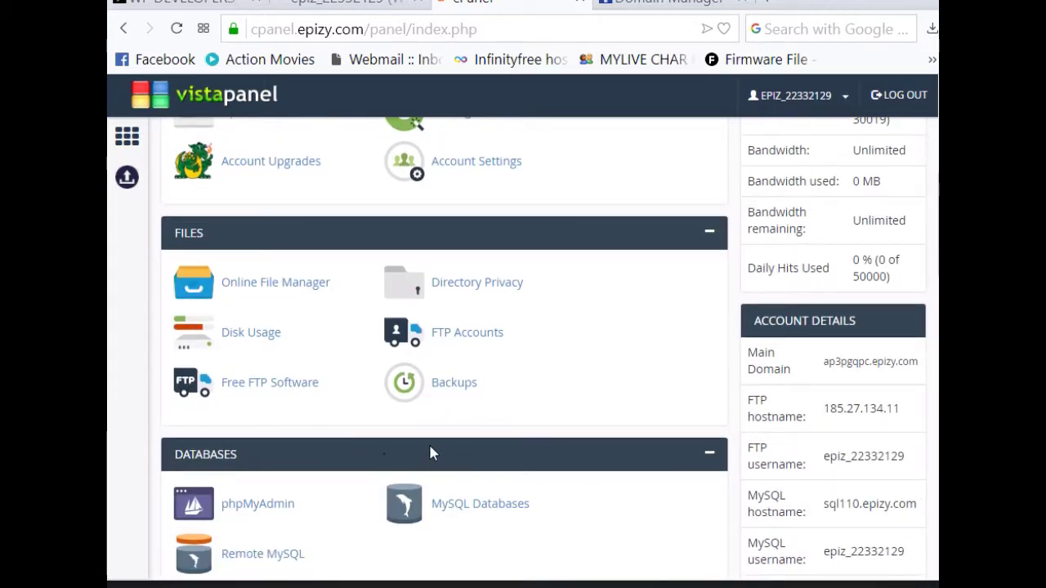
click(147, 7)
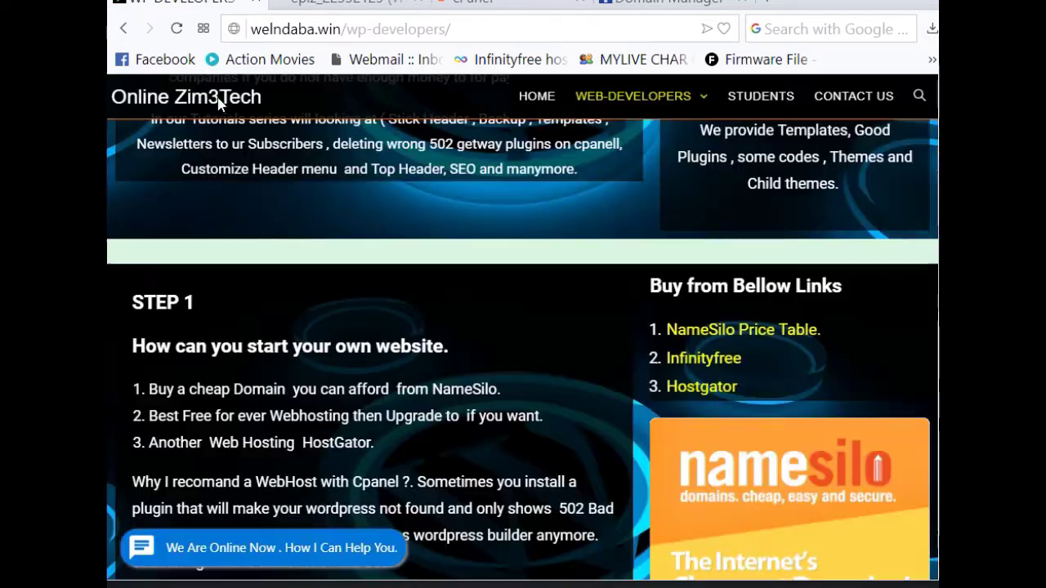
Step: Skim the Online Zim3Tech guide page, then return to the VistaPanel control panel
scroll(454, 376, up, 5)
scroll(447, 401, up, 5)
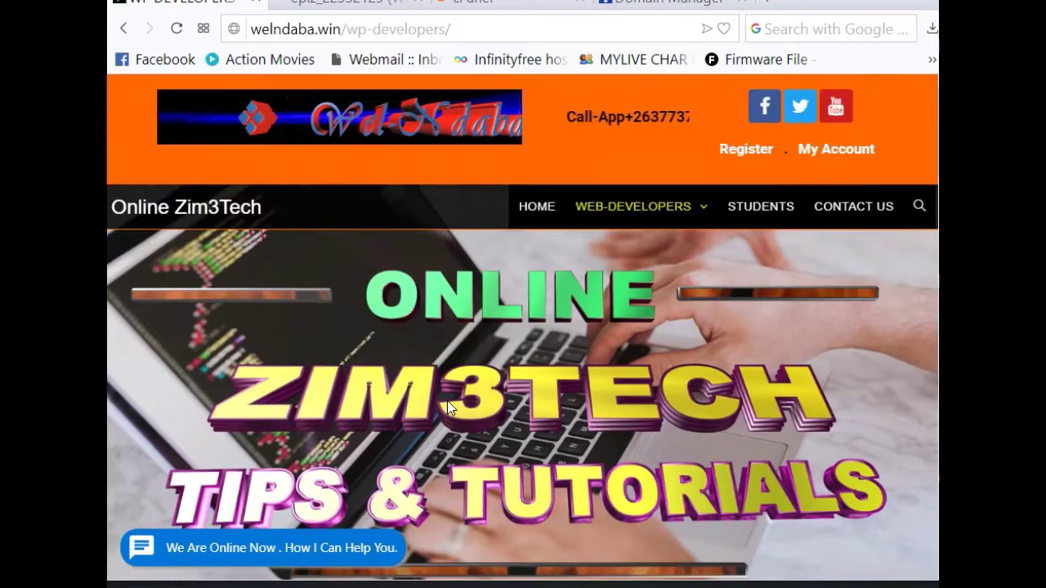
scroll(605, 323, down, 3)
scroll(576, 378, up, 1)
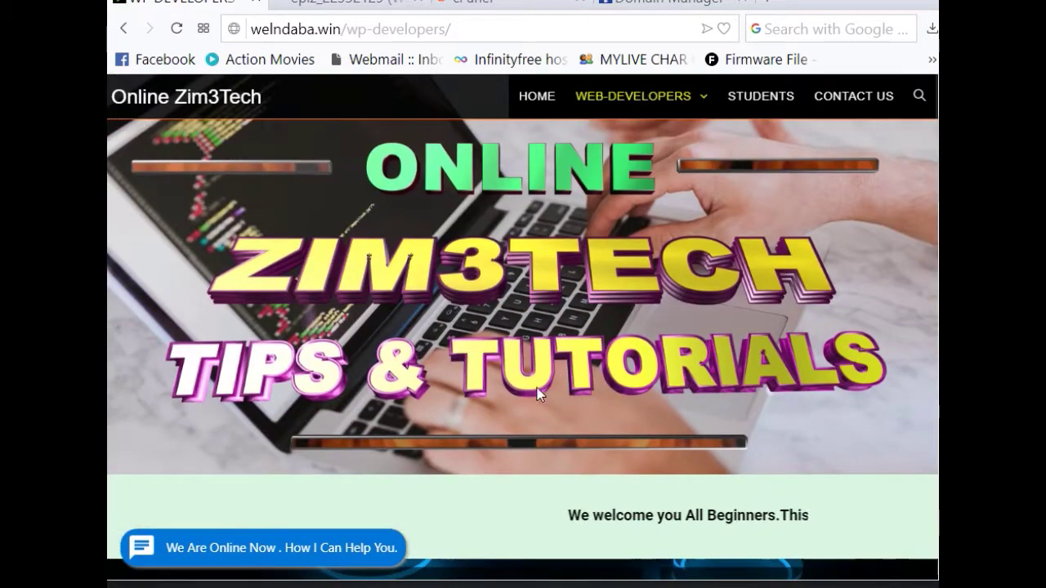
scroll(450, 296, up, 3)
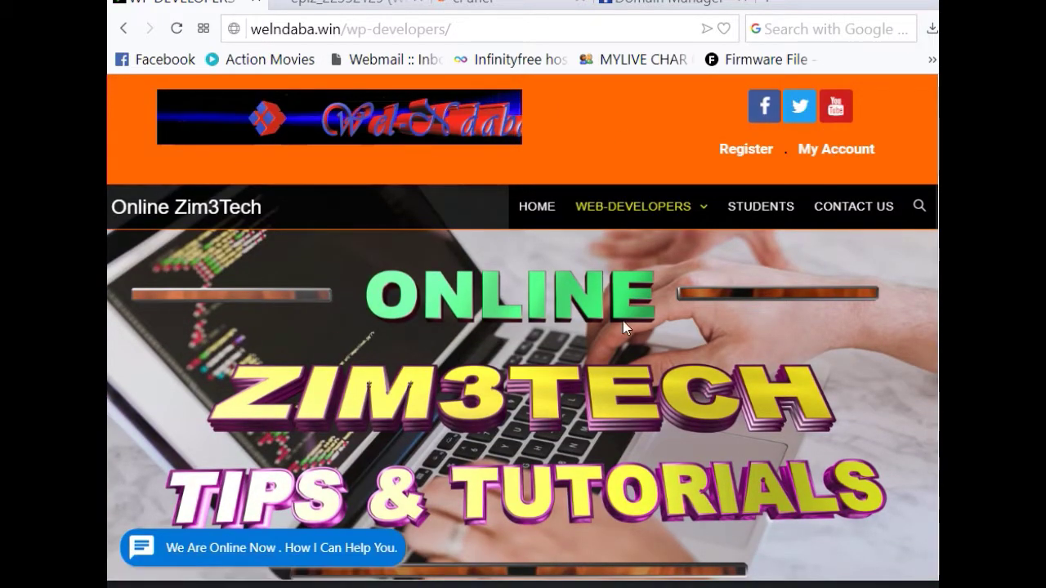
scroll(622, 320, down, 4)
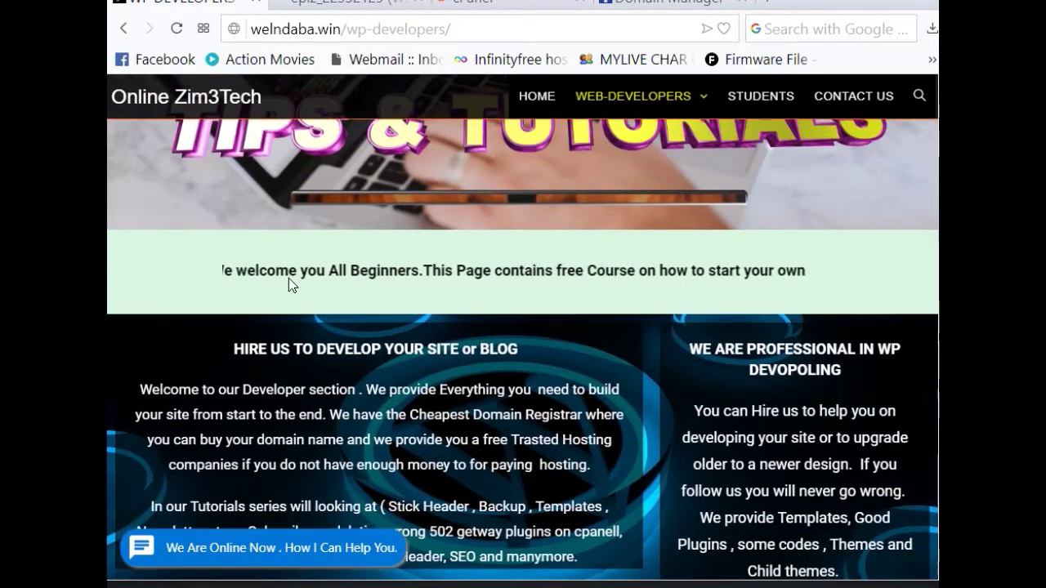
scroll(637, 429, down, 4)
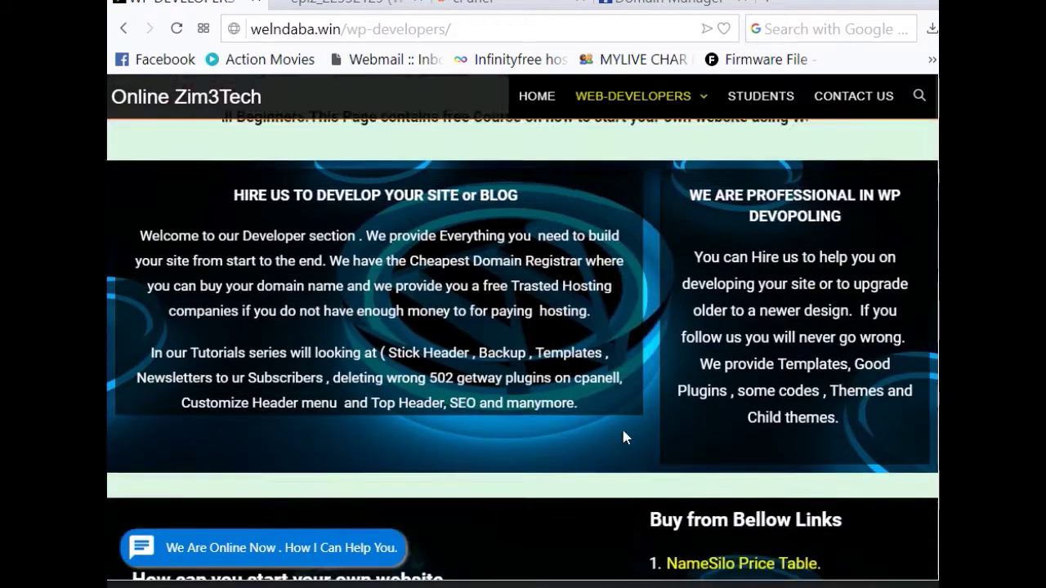
scroll(581, 457, up, 5)
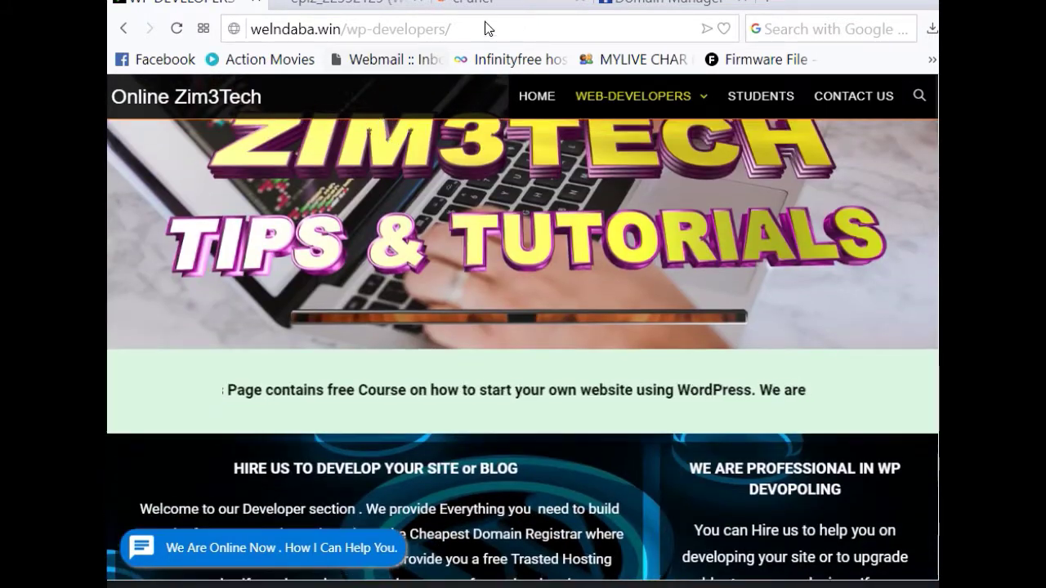
click(487, 12)
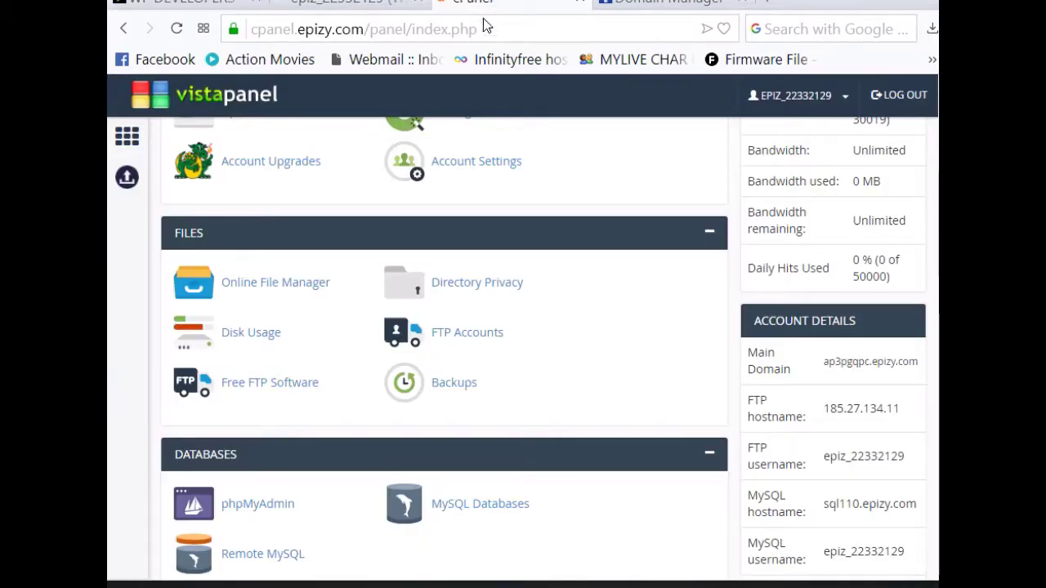
scroll(325, 378, up, 5)
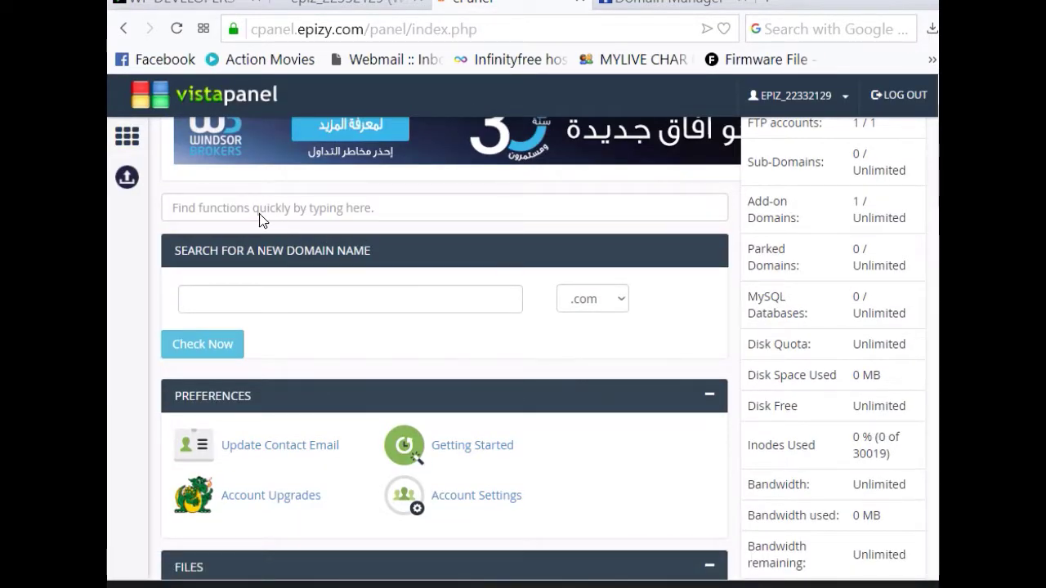
scroll(663, 357, down, 3)
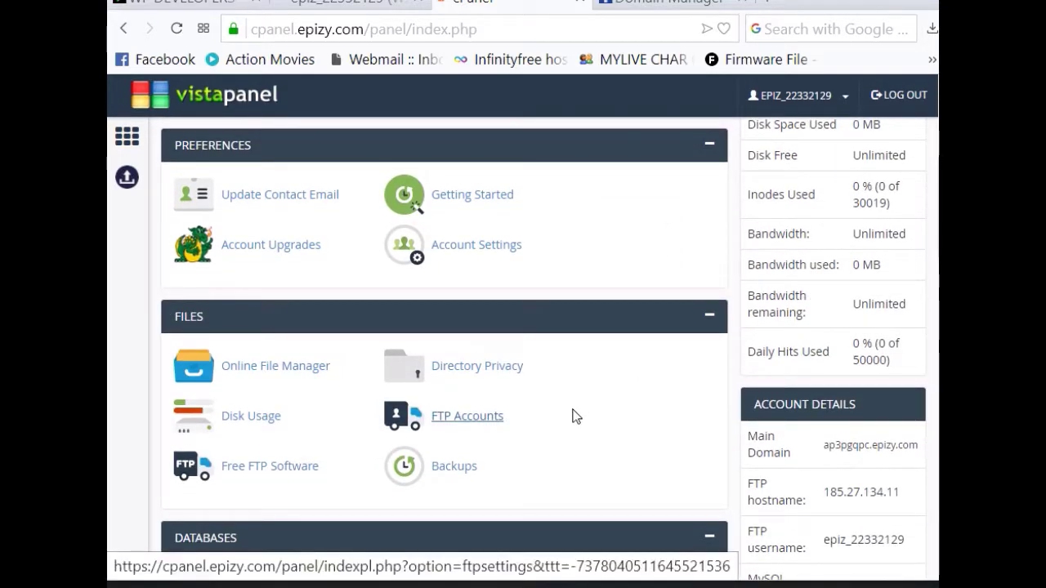
scroll(575, 414, down, 1)
scroll(572, 416, down, 1)
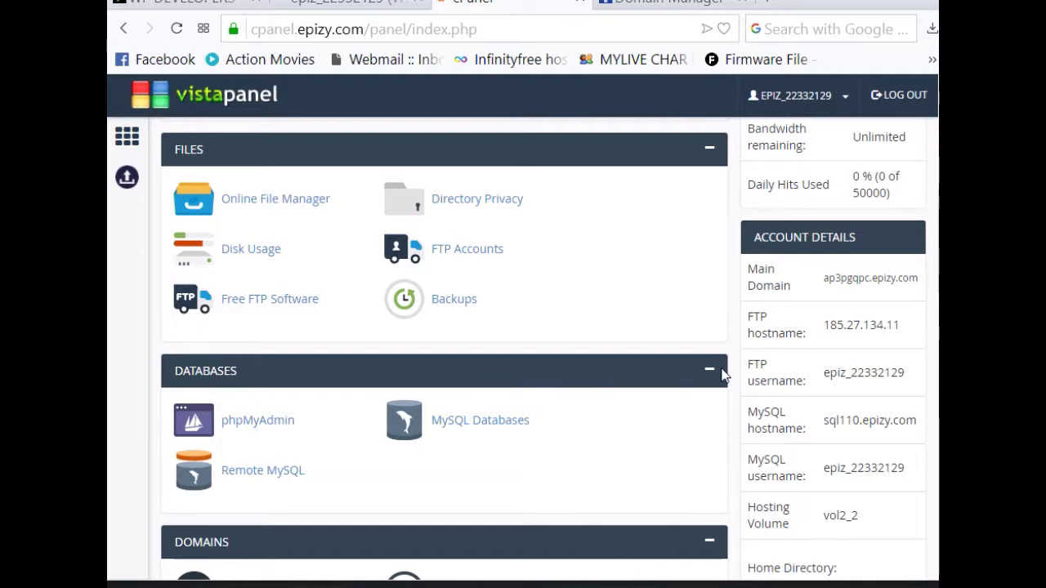
scroll(668, 363, down, 2)
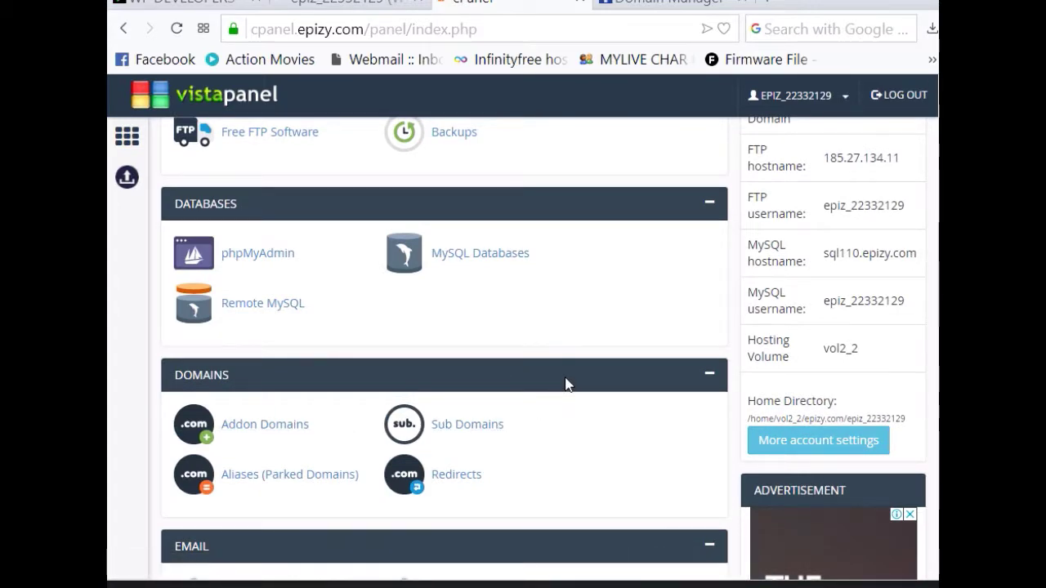
scroll(567, 384, down, 4)
scroll(413, 438, down, 2)
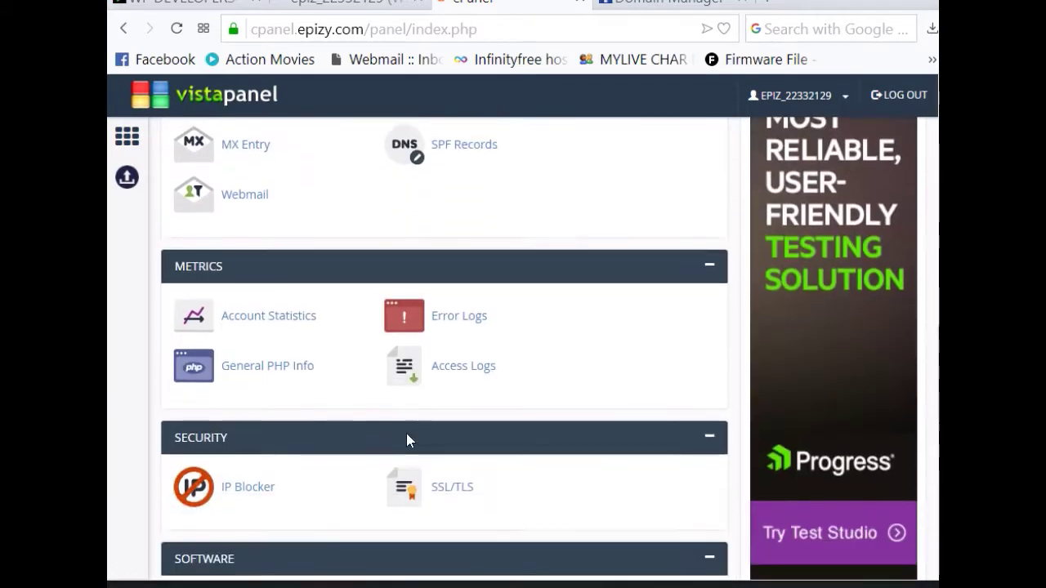
scroll(408, 440, down, 4)
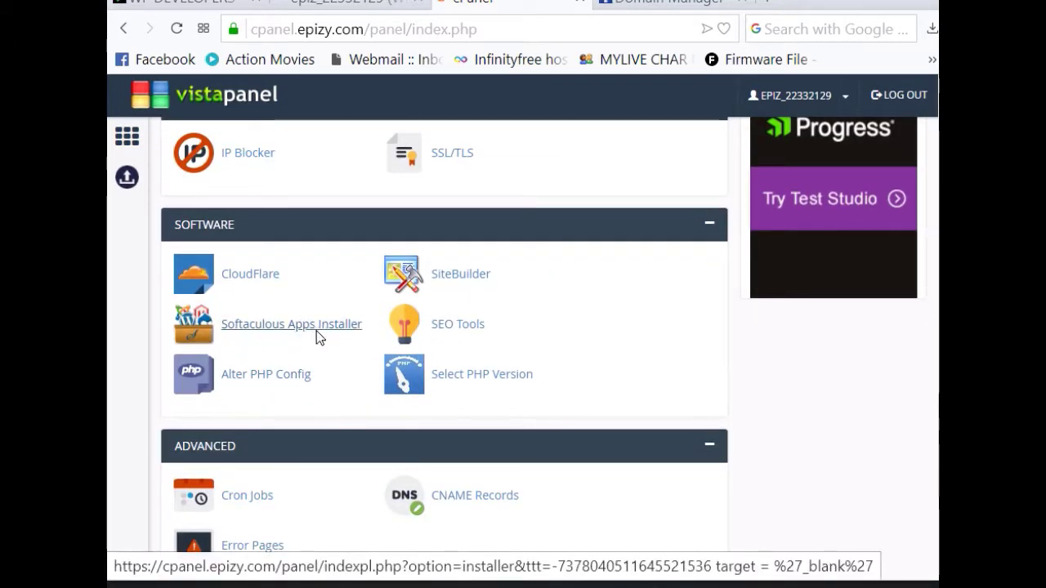
Step: Launch the Softaculous Apps Installer and browse its Top Scripts list, including WordPress
click(289, 327)
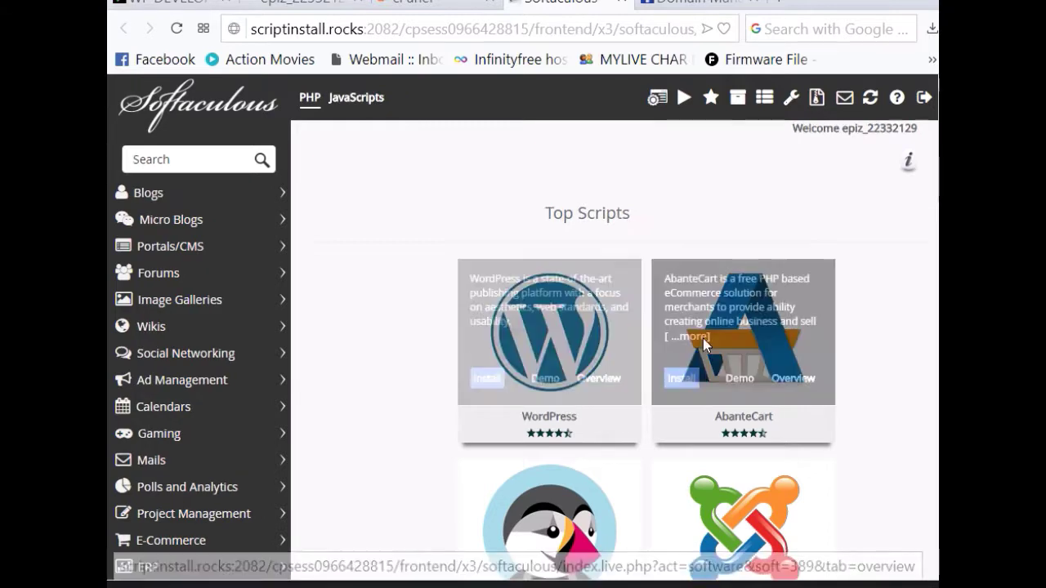
scroll(703, 338, down, 2)
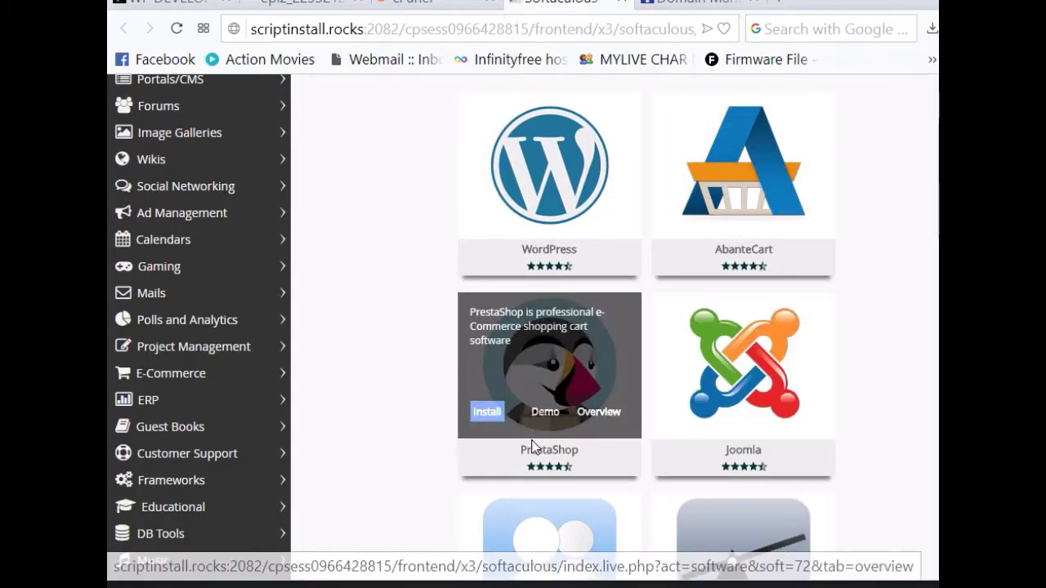
scroll(535, 444, down, 1)
scroll(537, 440, up, 2)
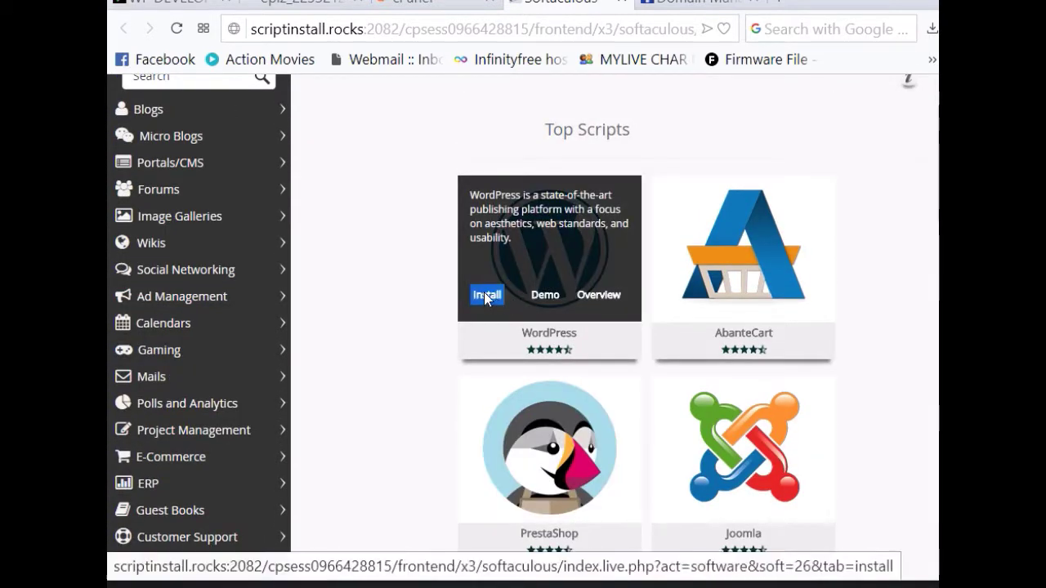
Step: Start a WordPress install and clear 'wp' from In Directory to target the domain root
click(495, 296)
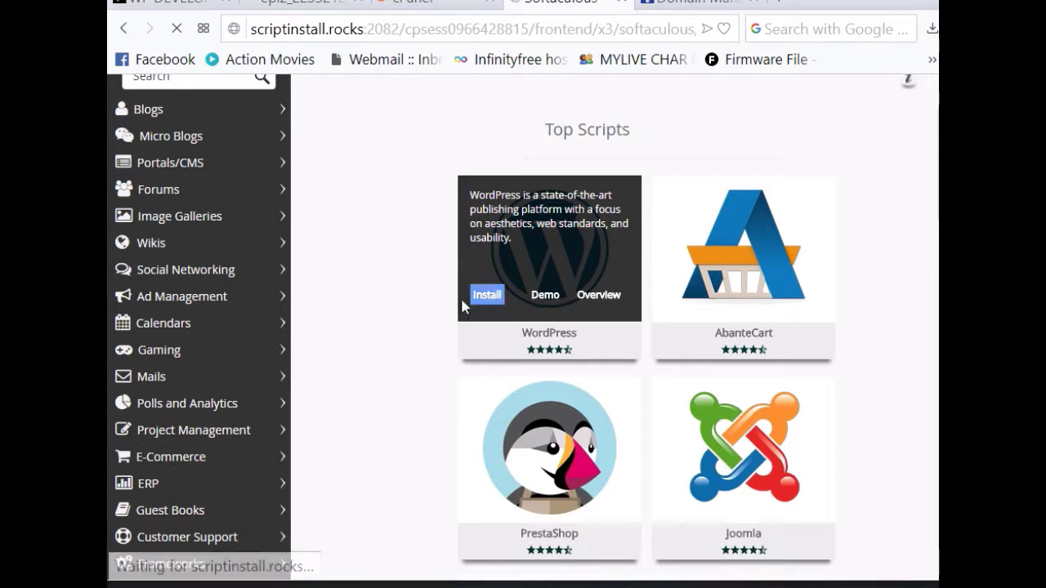
scroll(573, 399, down, 1)
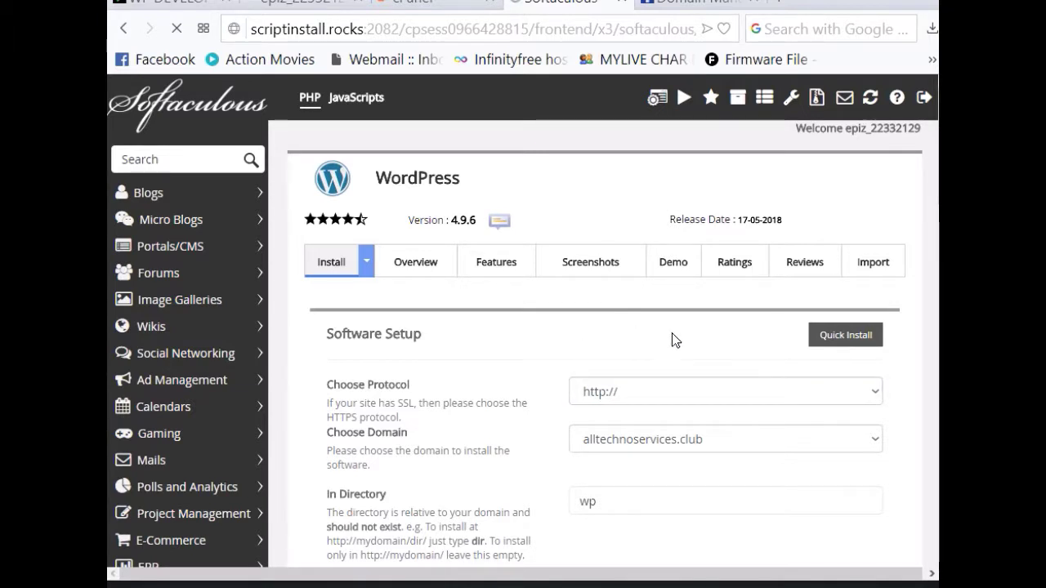
scroll(672, 333, down, 1)
click(608, 420)
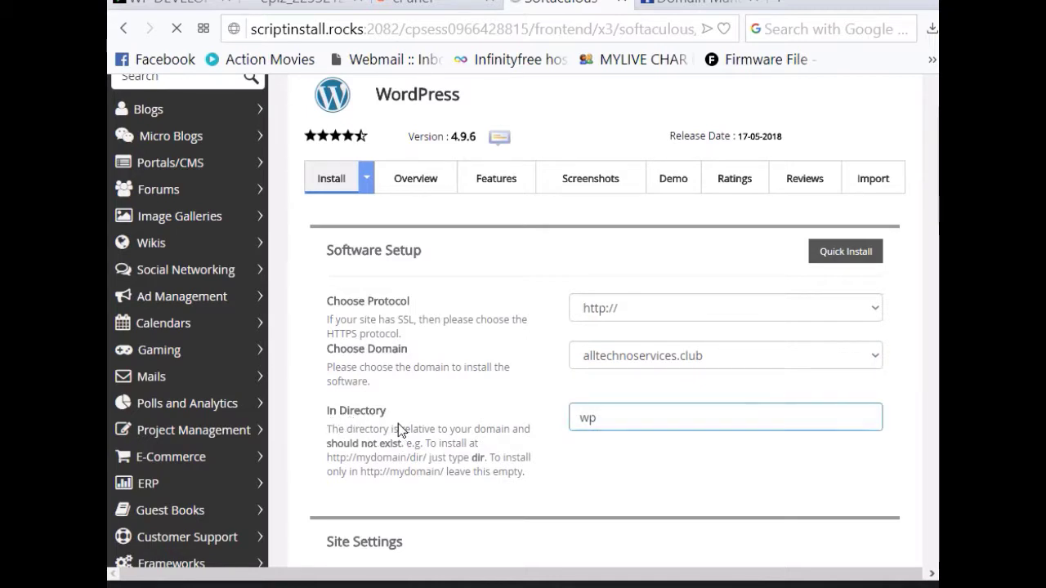
drag(618, 420, 463, 436)
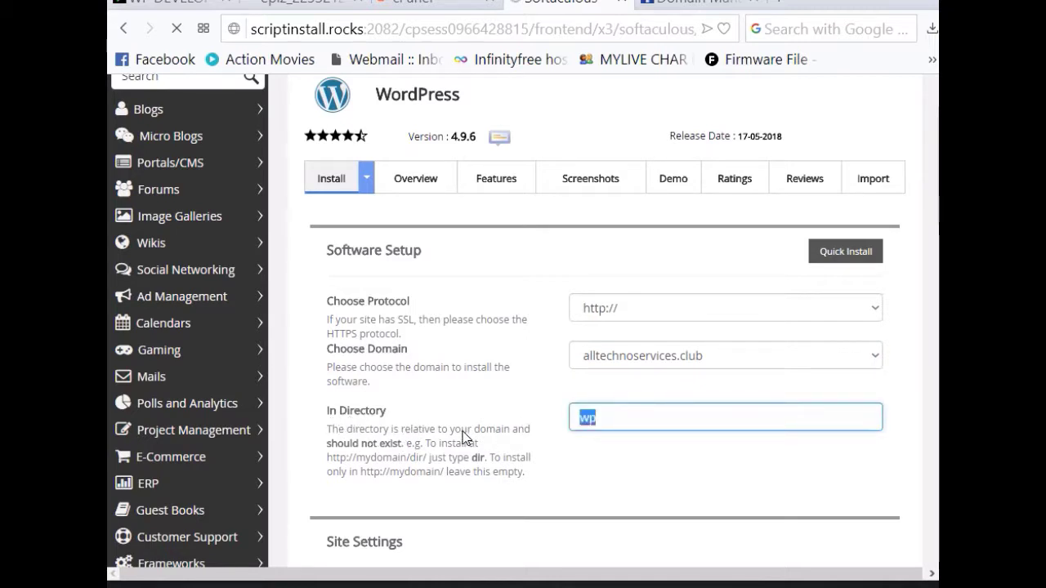
key(BackSpace)
scroll(670, 435, down, 2)
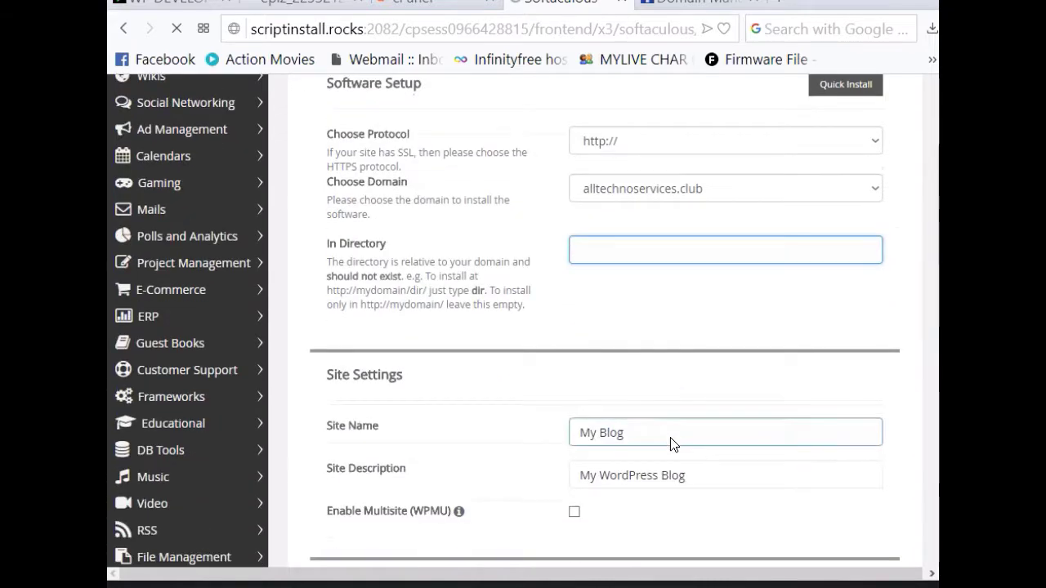
scroll(671, 437, down, 1)
scroll(619, 308, up, 3)
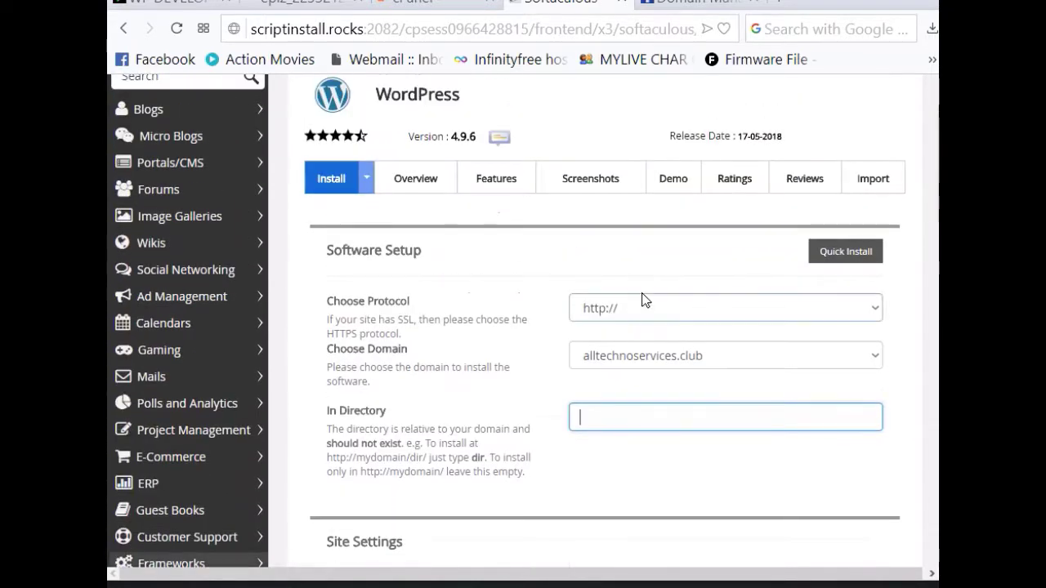
click(879, 316)
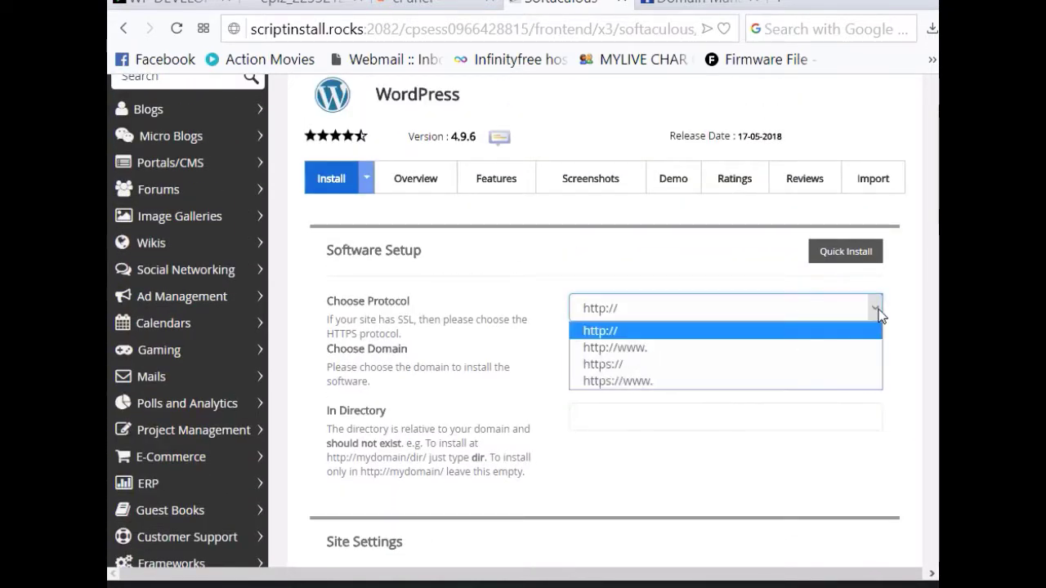
click(878, 307)
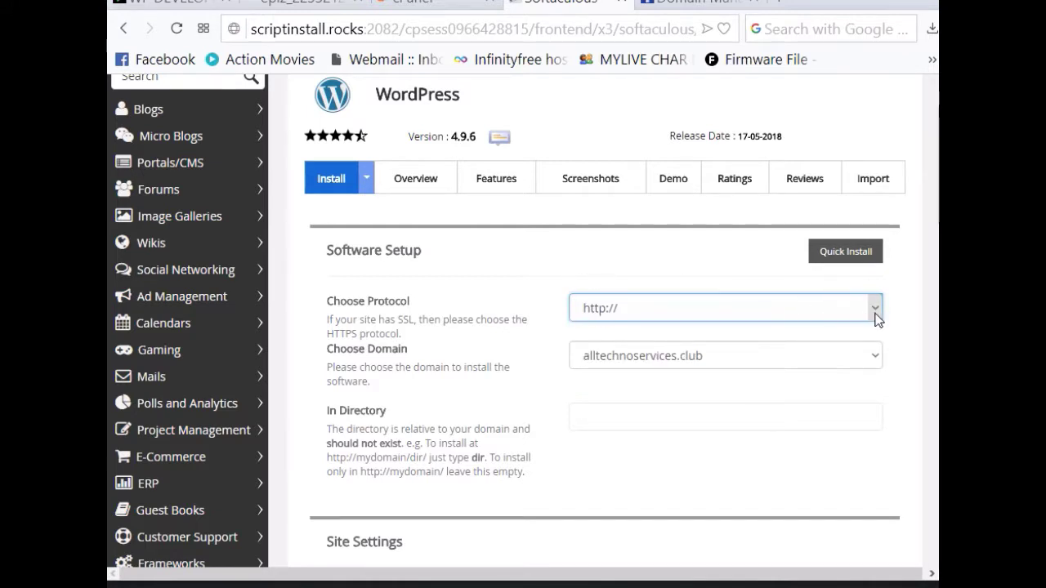
click(875, 310)
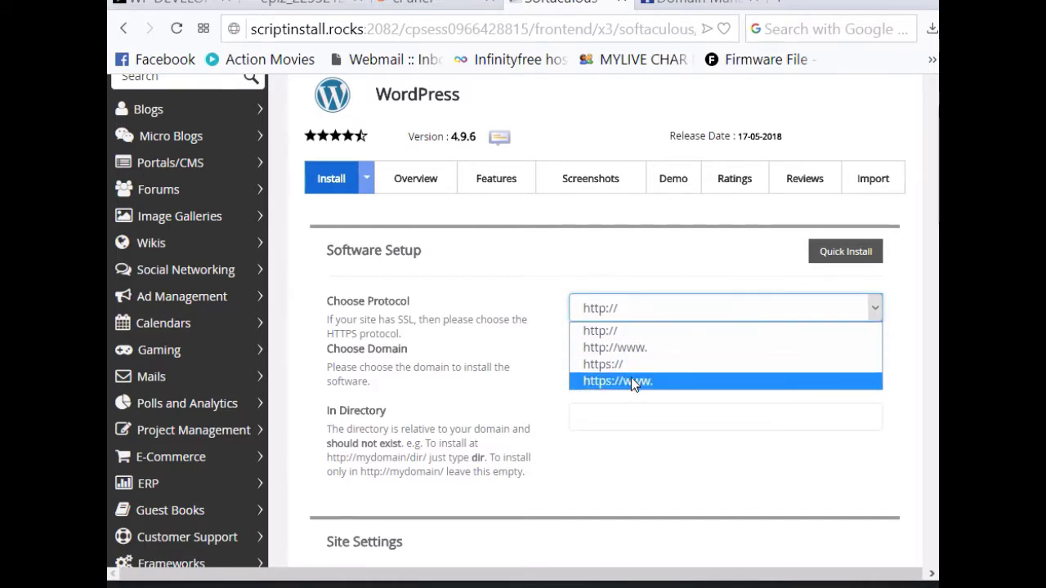
click(700, 349)
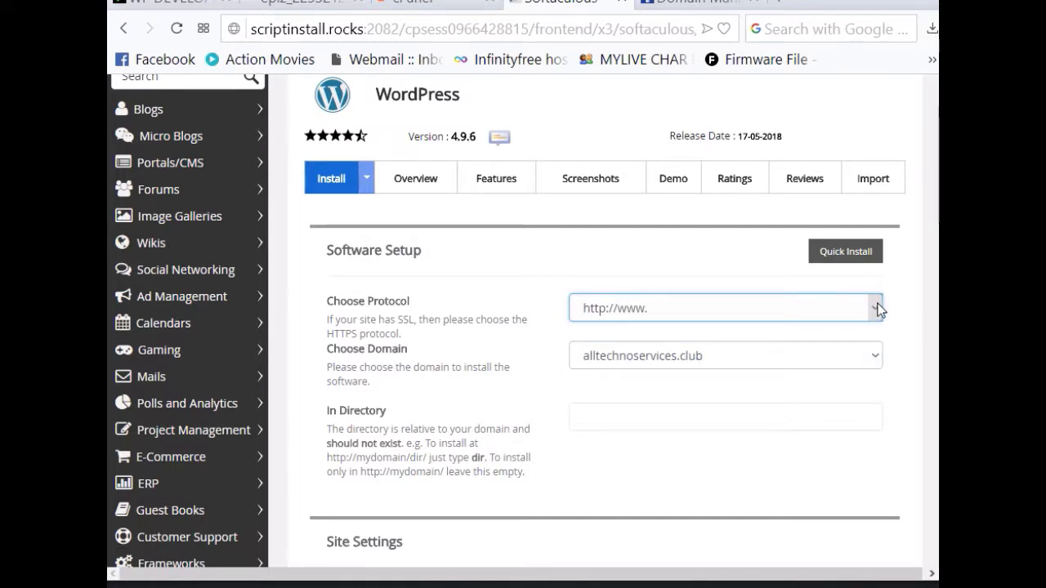
click(878, 310)
click(660, 333)
scroll(685, 489, down, 2)
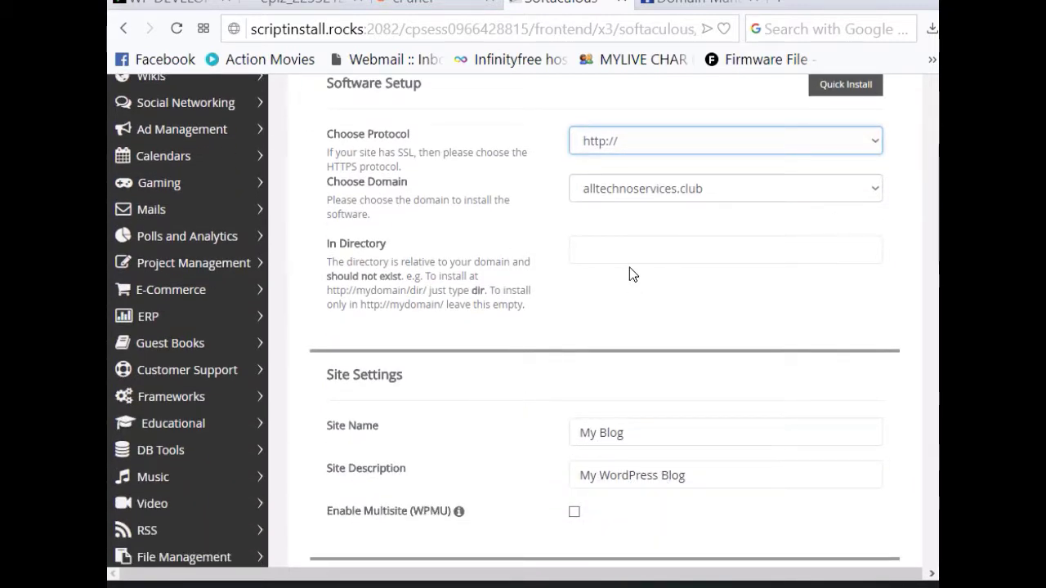
Step: Replace the site name My Blog with 'Wp Beginners'
click(627, 433)
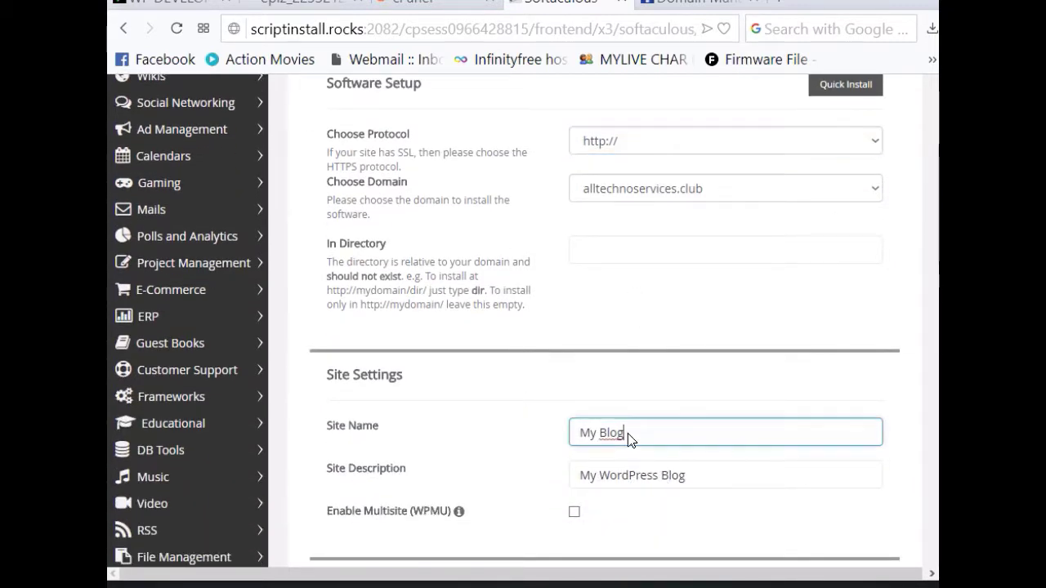
drag(627, 433, 374, 441)
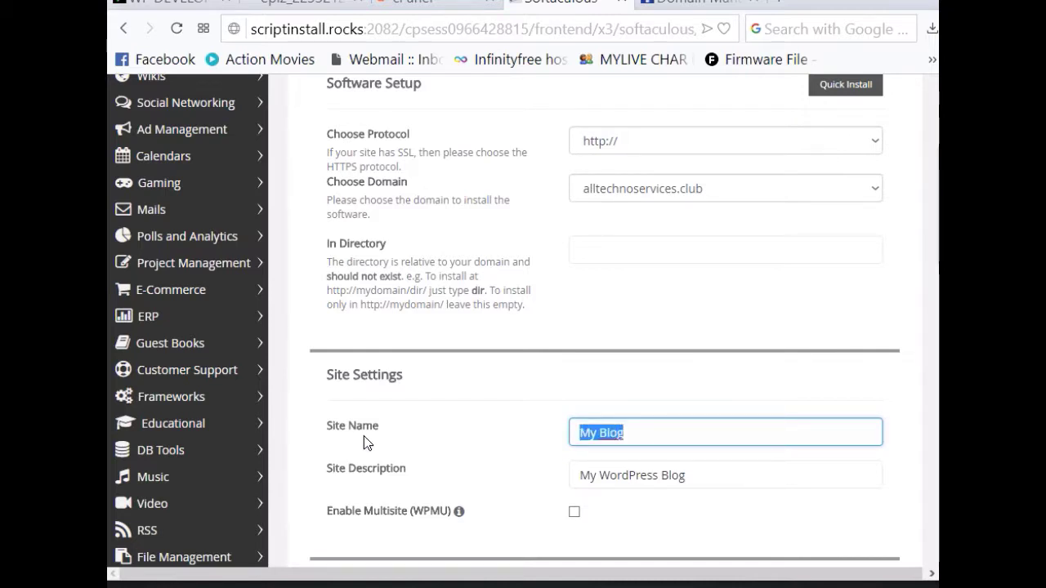
text(Wp)
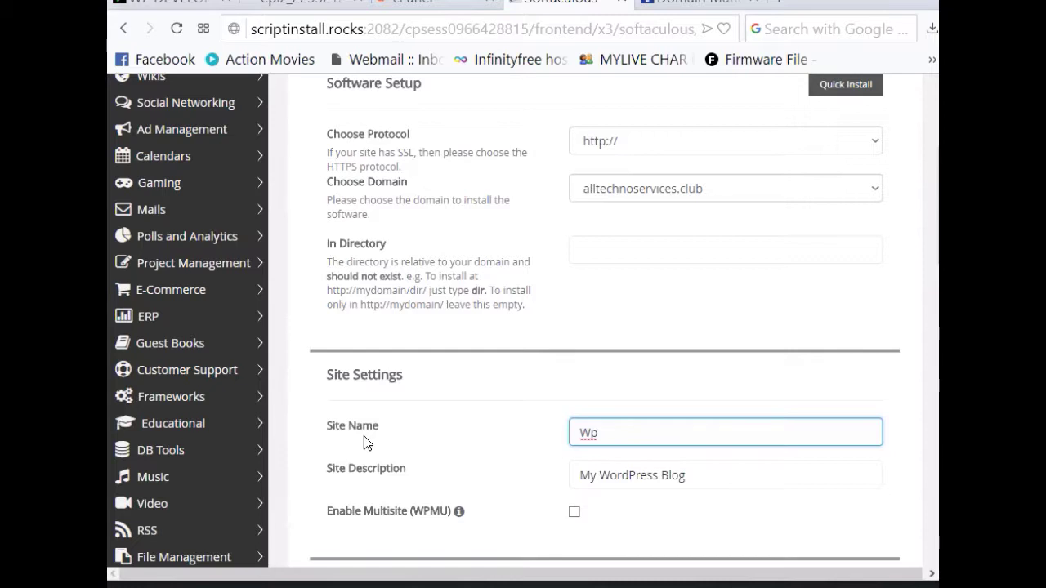
text( Begi)
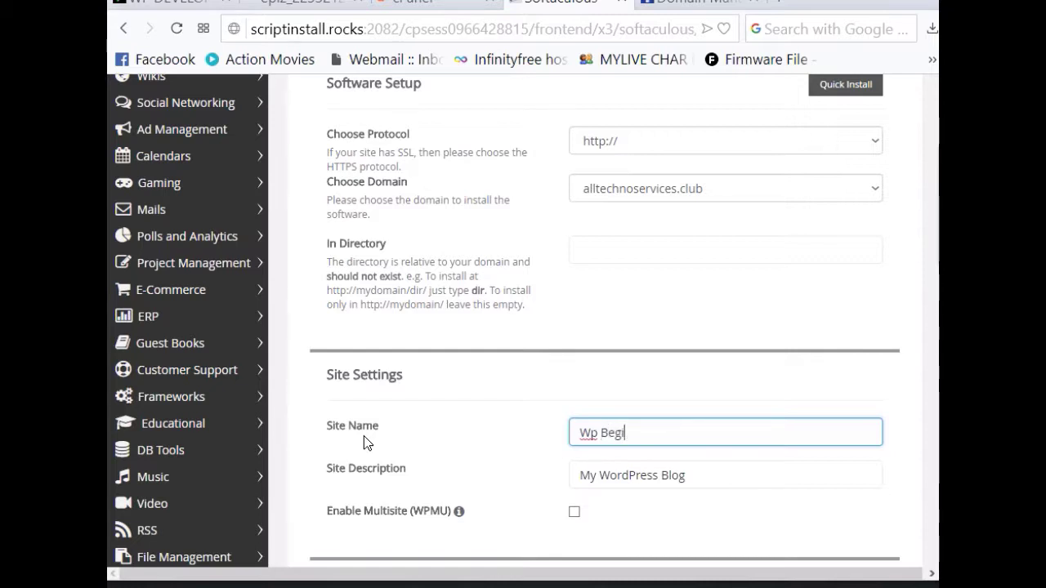
text(nners)
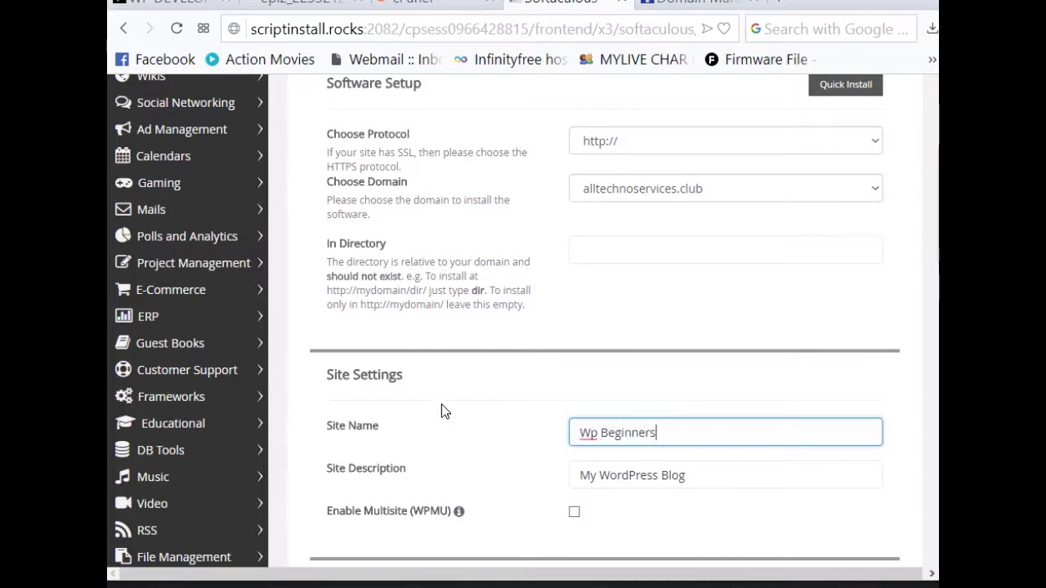
Step: Replace the site description with 'How To Develop A New Website'
click(693, 478)
drag(702, 475, 507, 481)
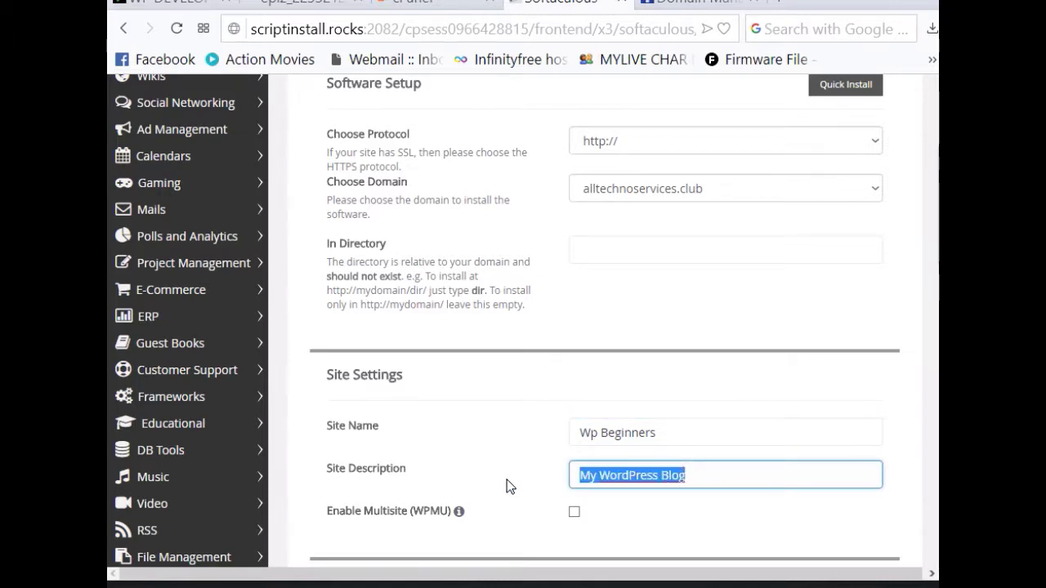
text(Ho w)
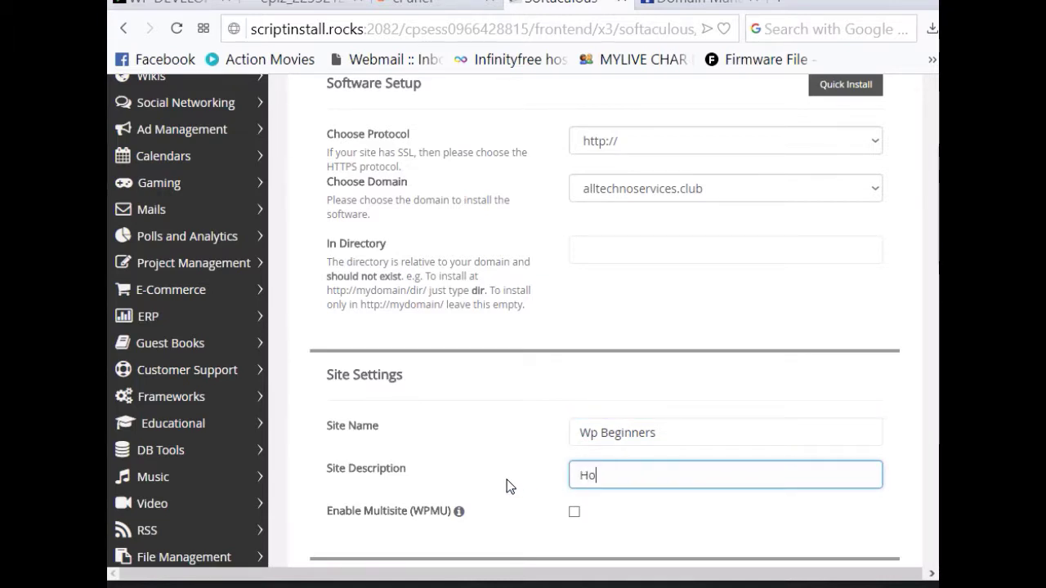
key(BackSpace)
key(BackSpace)
text(w To Develop a ne)
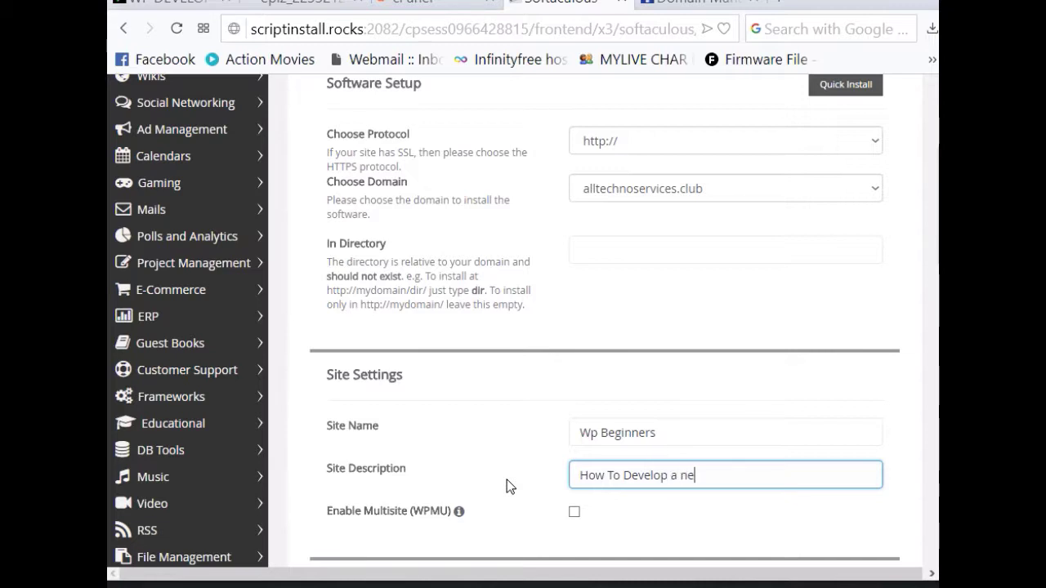
key(BackSpace)
key(BackSpace)
key(BackSpace)
text(ewe)
key(BackSpace)
text(Website)
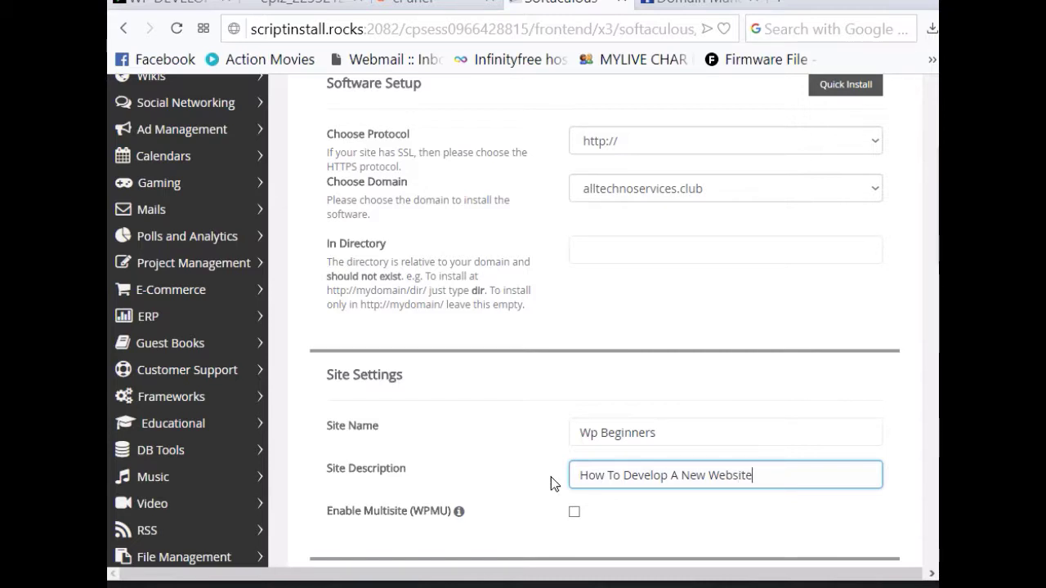
scroll(573, 482, down, 3)
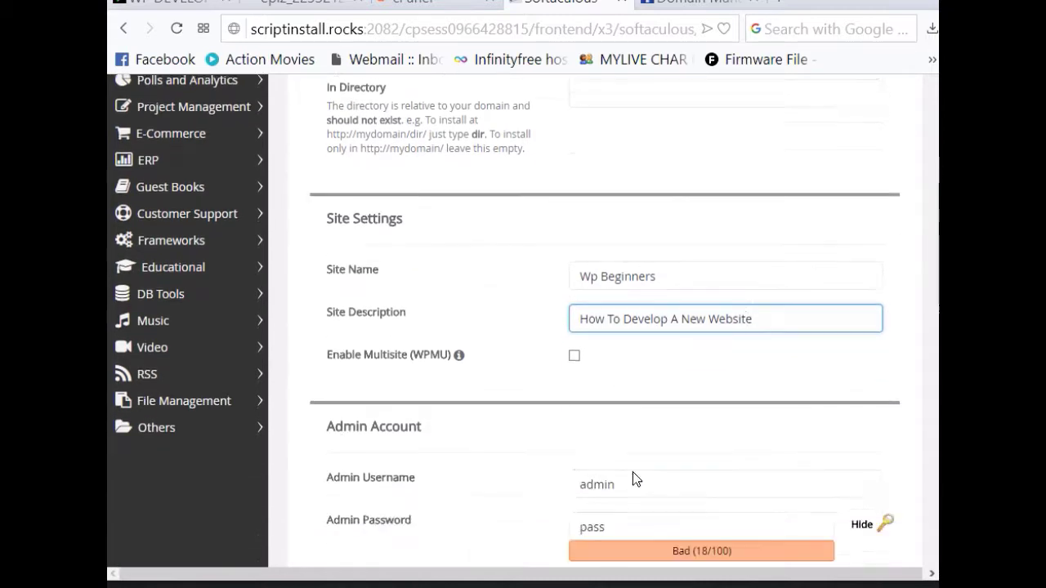
Step: Change the admin username to 'Admin'
scroll(614, 433, down, 1)
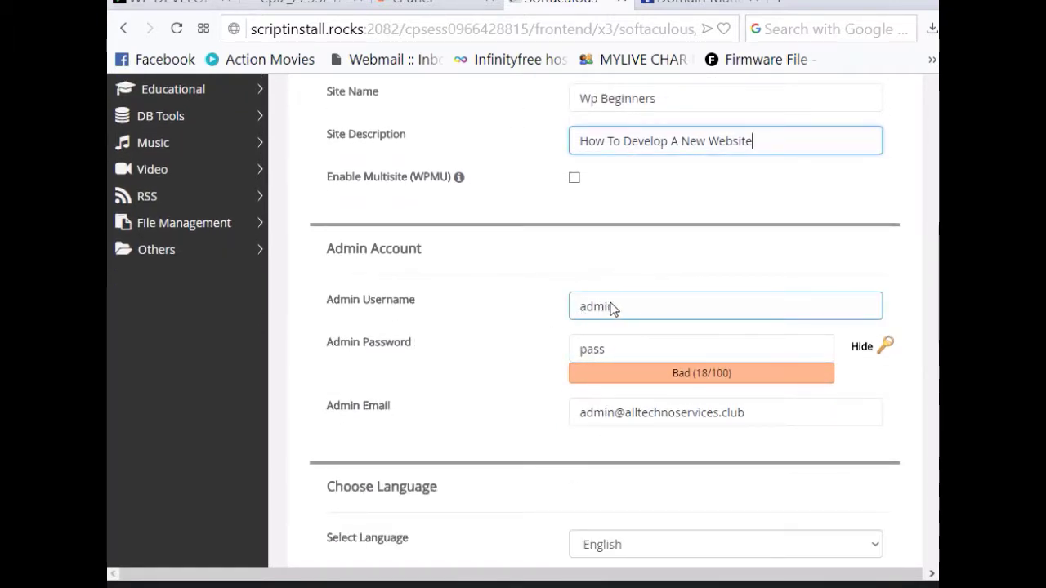
drag(638, 313, 569, 309)
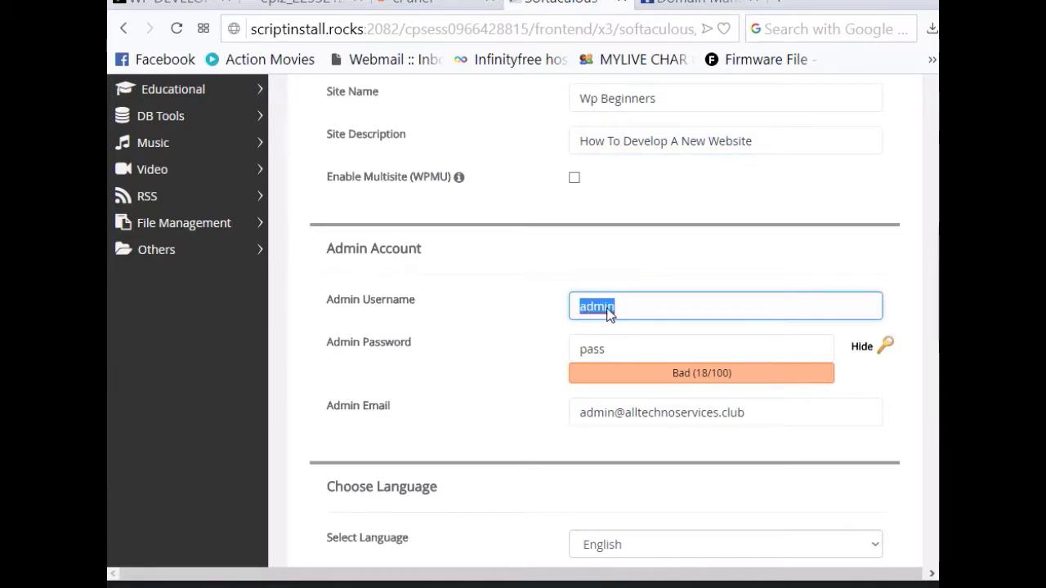
text(Adim)
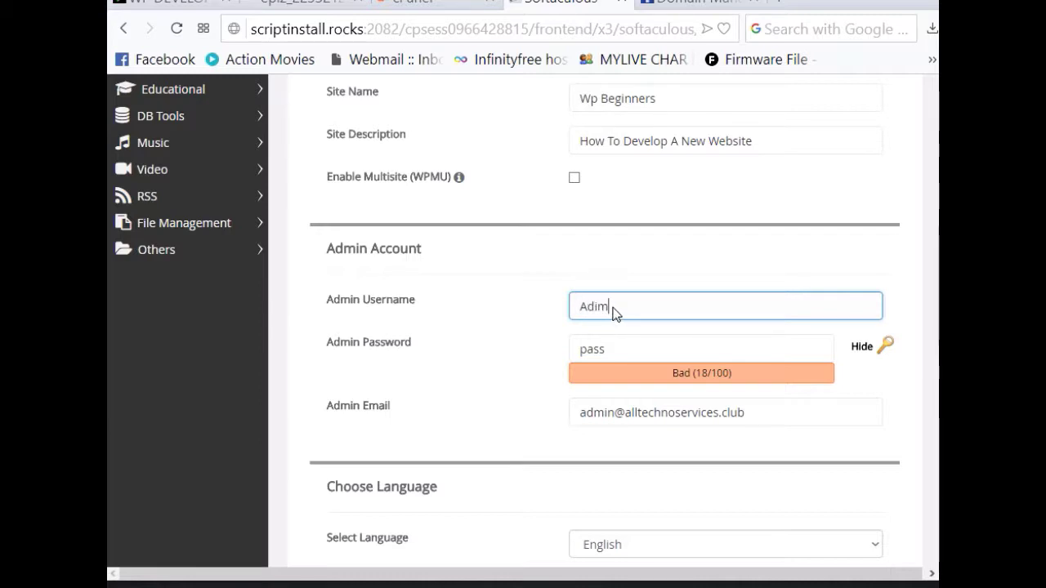
key(BackSpace)
key(BackSpace)
text(min)
click(822, 345)
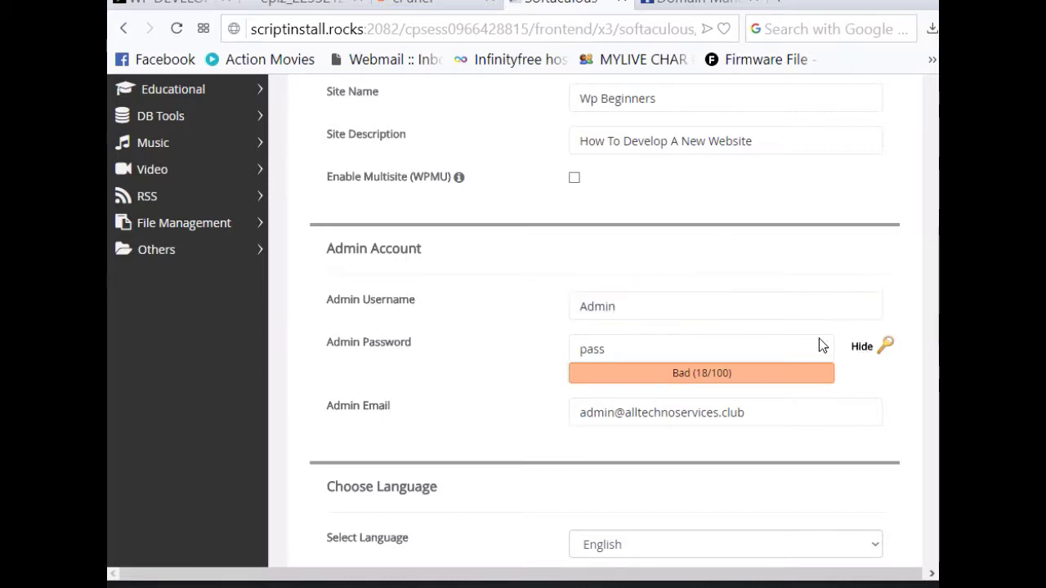
Step: Hide and replace the admin password with a stronger one, leaving the admin e-mail unchanged
click(859, 346)
double_click(635, 353)
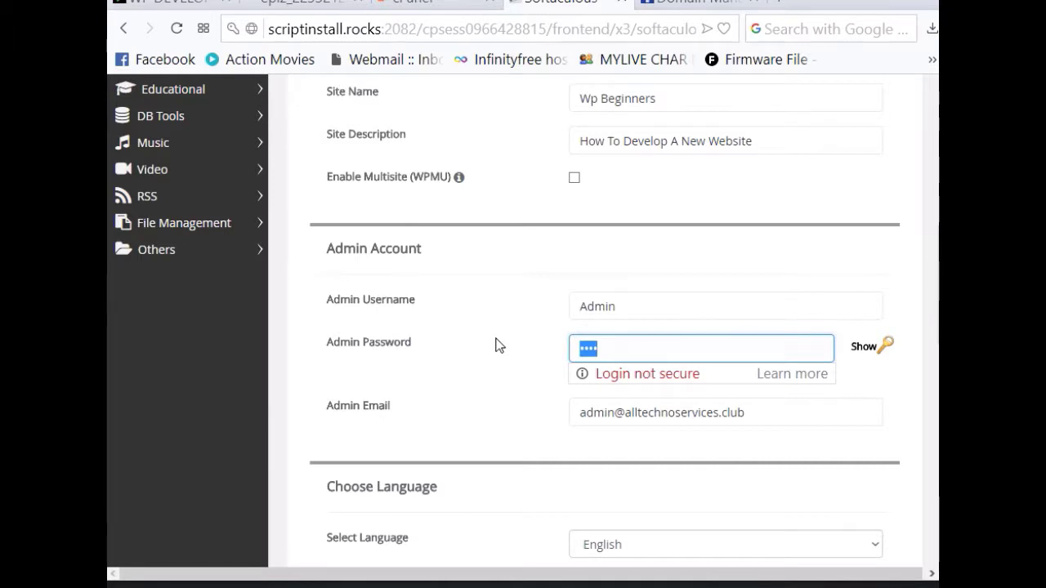
text(passwor)
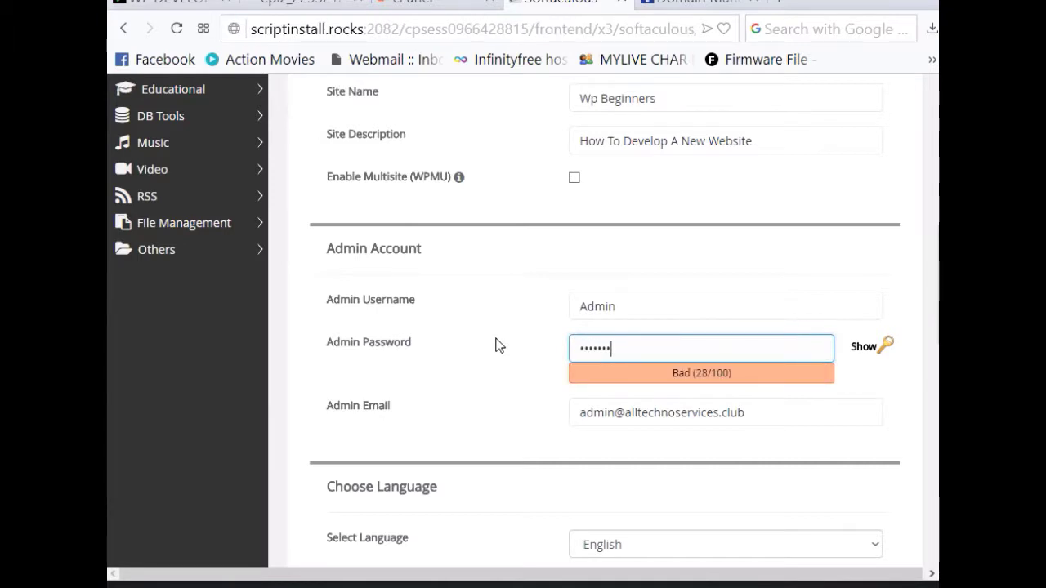
text(d123)
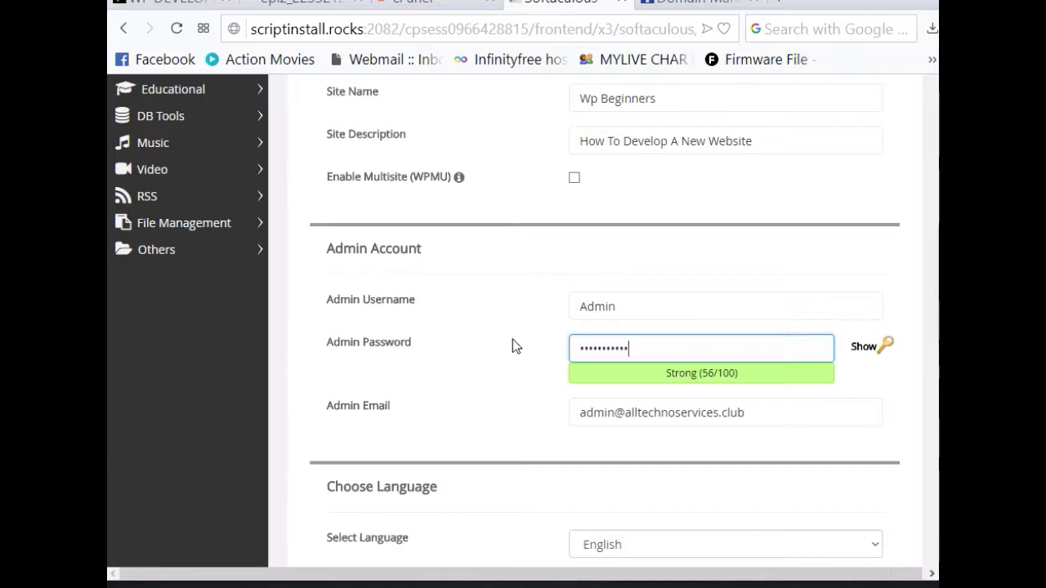
click(754, 417)
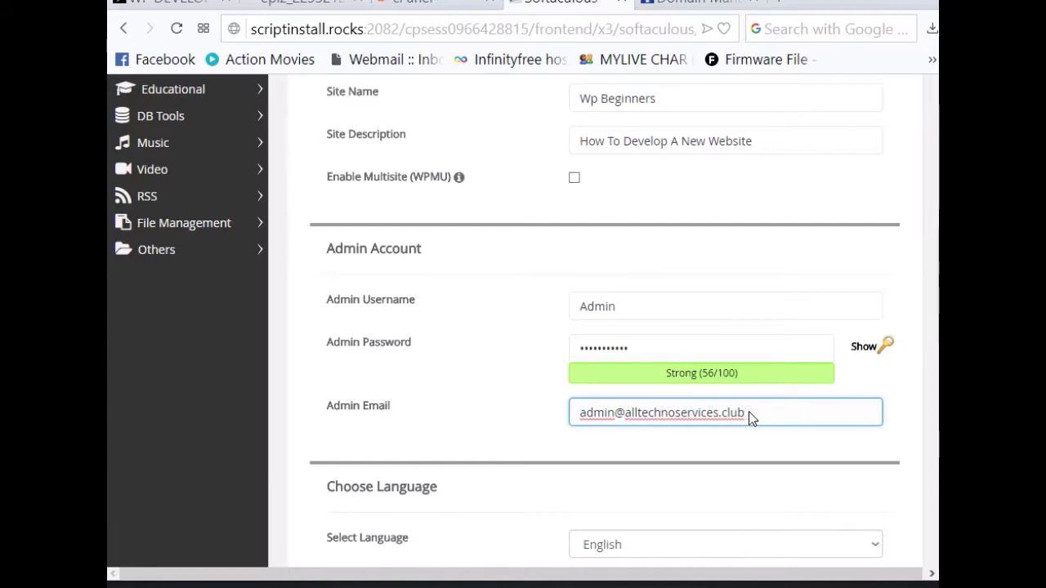
drag(749, 418, 575, 423)
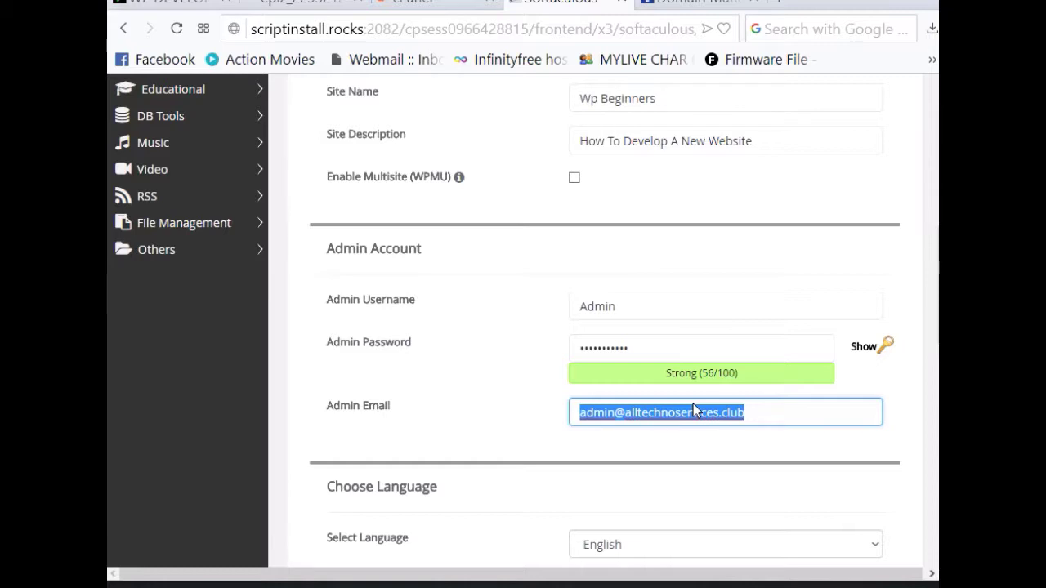
click(787, 413)
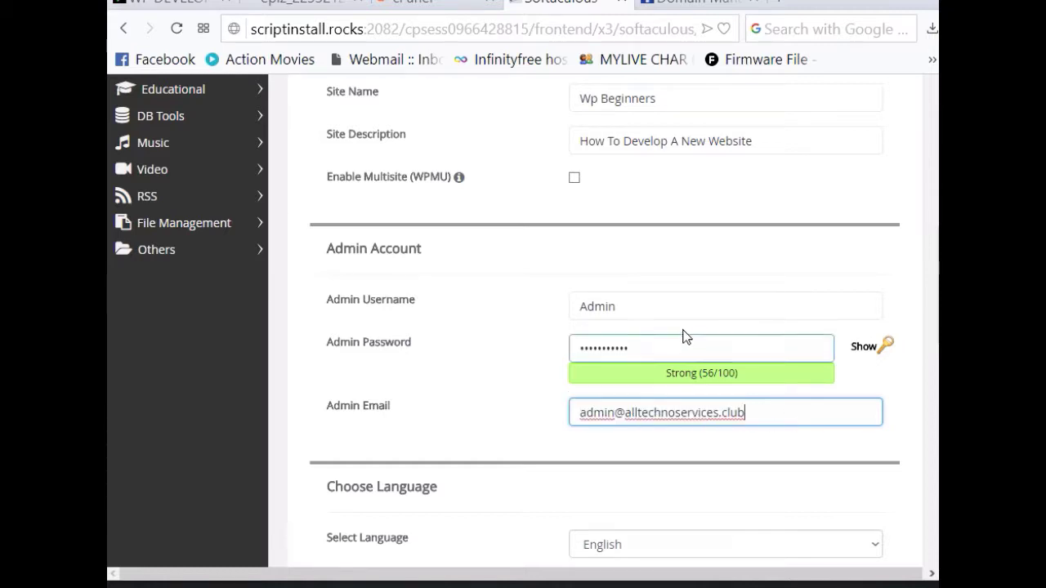
scroll(708, 352, down, 1)
scroll(578, 409, down, 1)
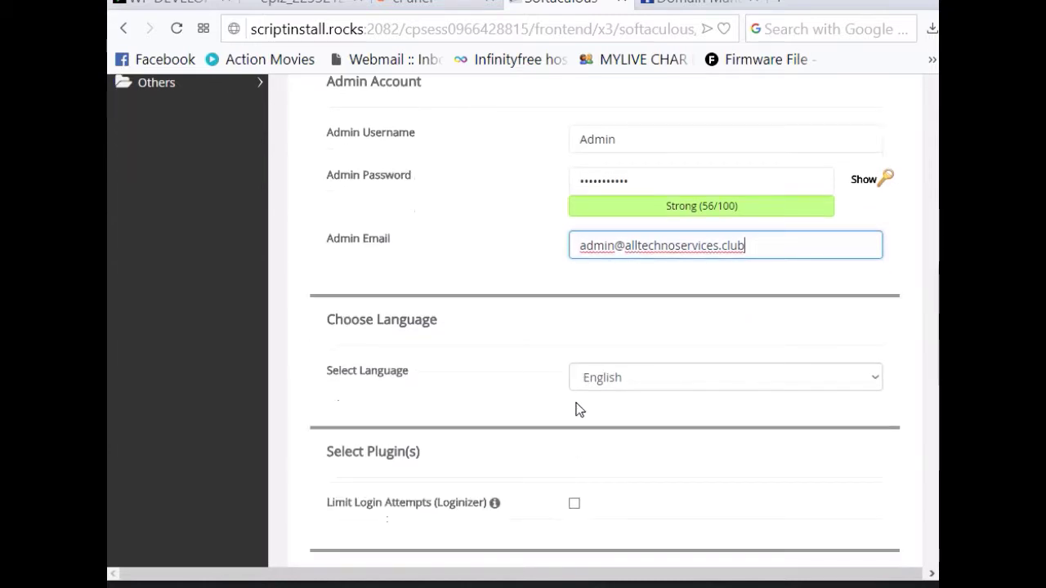
scroll(452, 425, down, 1)
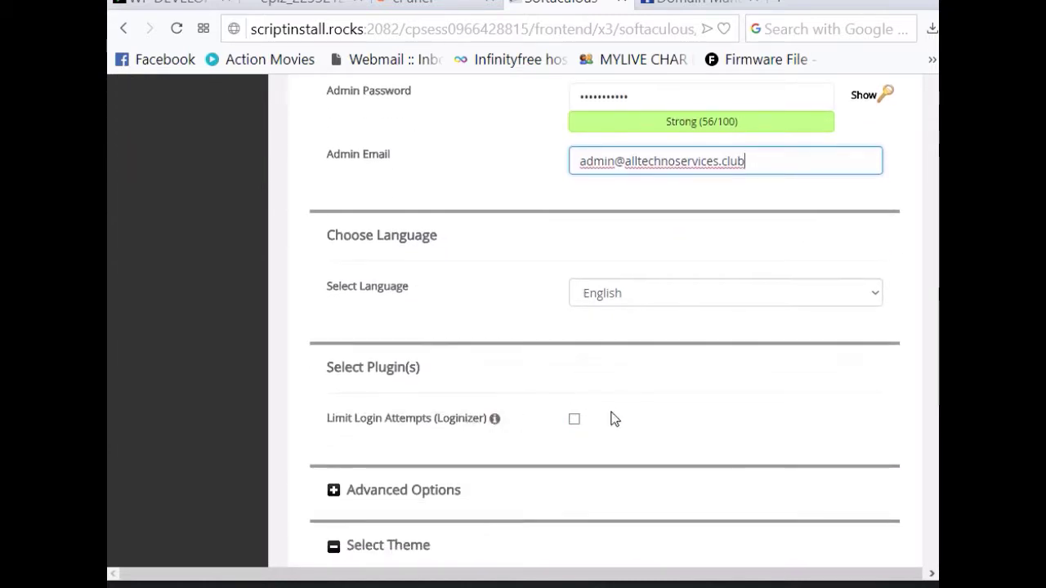
scroll(576, 425, down, 1)
scroll(564, 417, down, 1)
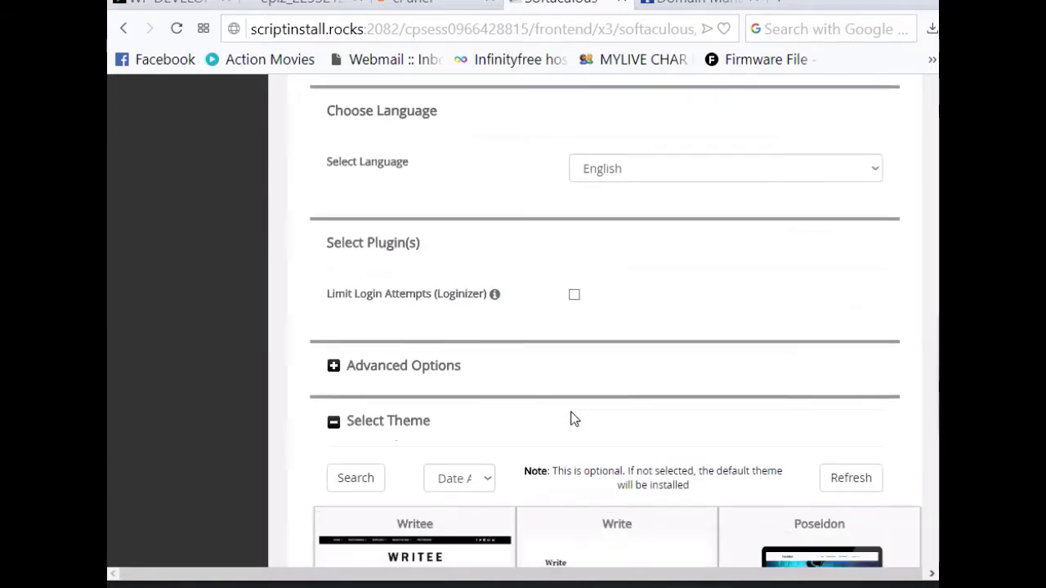
scroll(572, 418, down, 3)
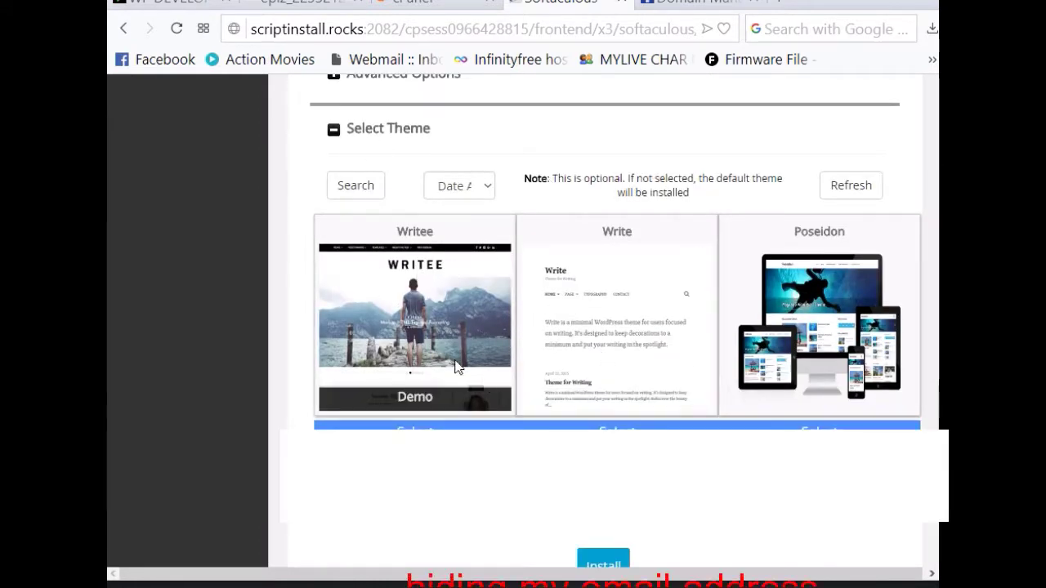
scroll(776, 523, down, 2)
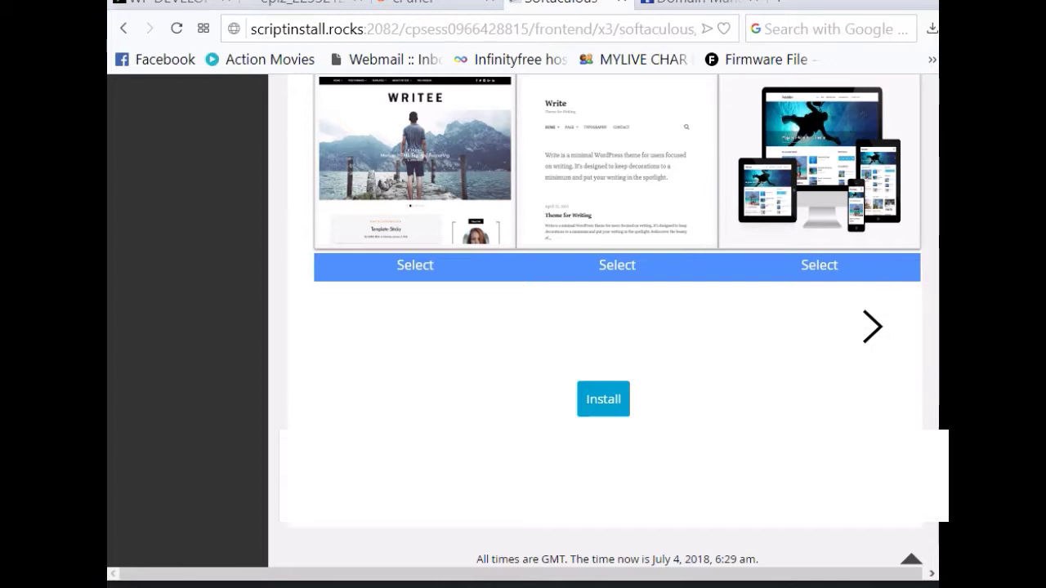
Step: Install WordPress 4.9.6 on alltechnoservices.club and go back to the Softaculous overview
click(611, 402)
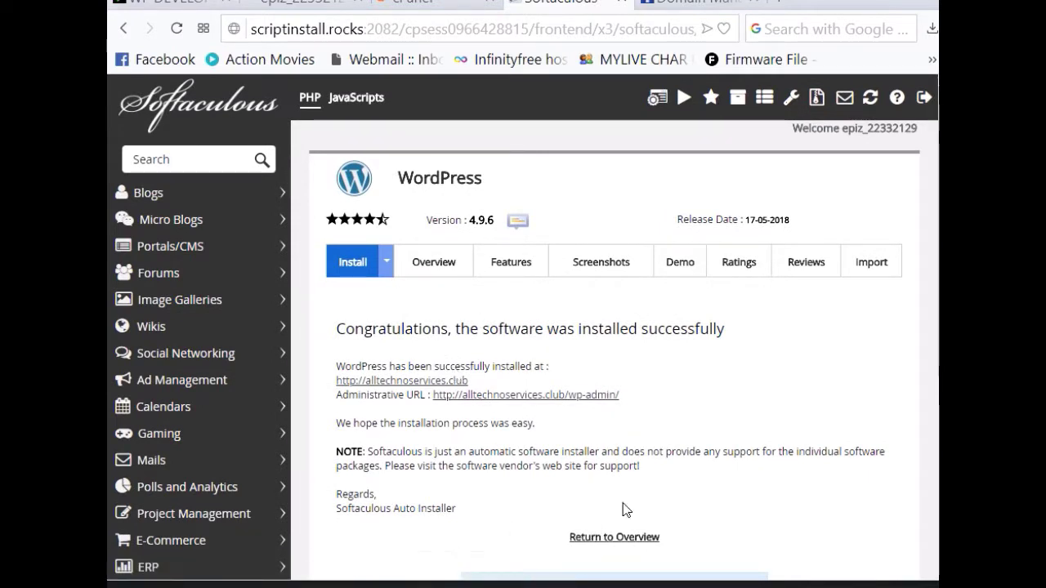
click(600, 537)
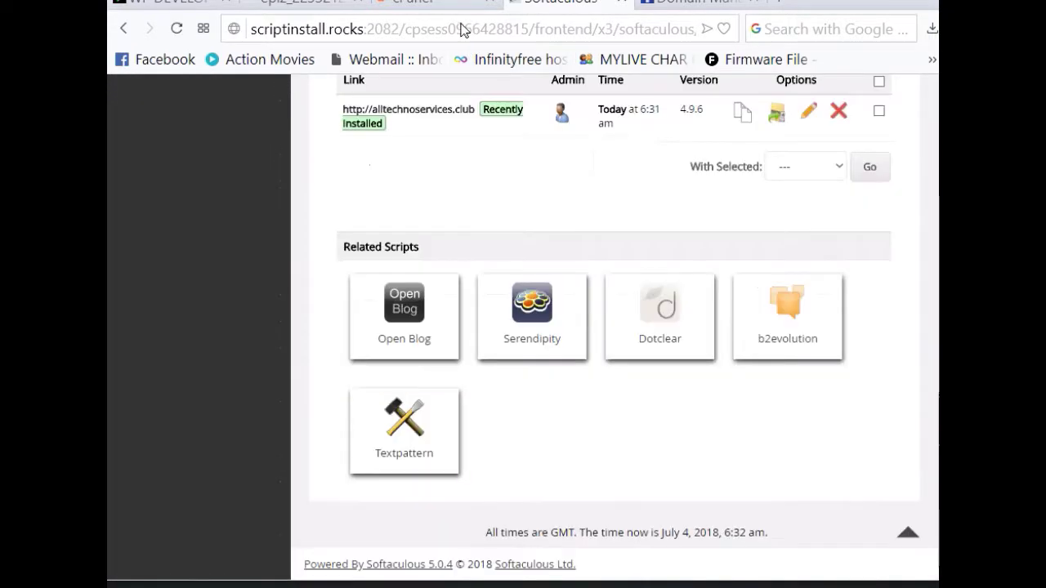
Step: Switch back to the VistaPanel control panel and open Email Accounts from the Email section
click(448, 17)
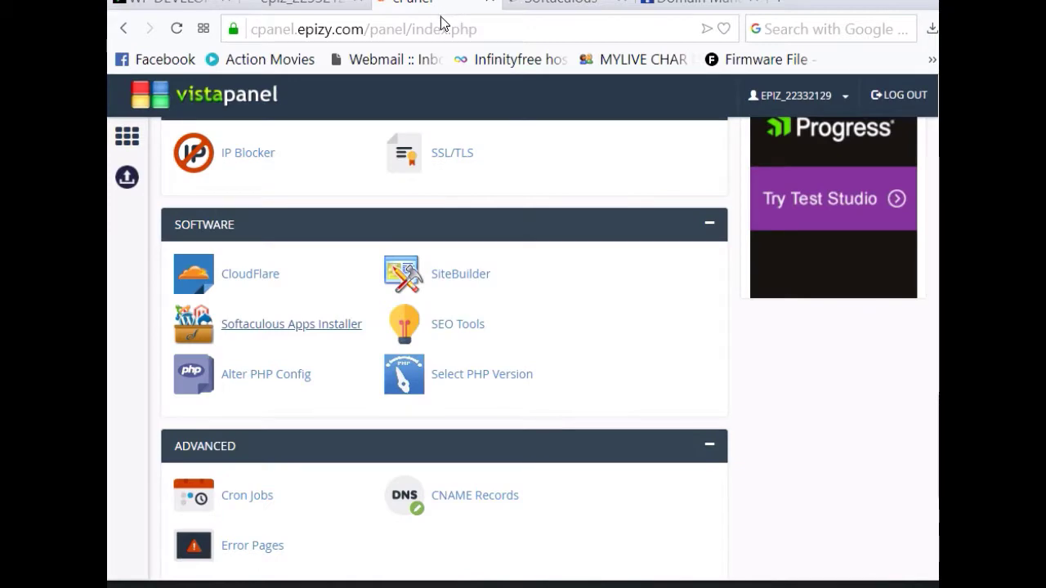
scroll(458, 392, up, 5)
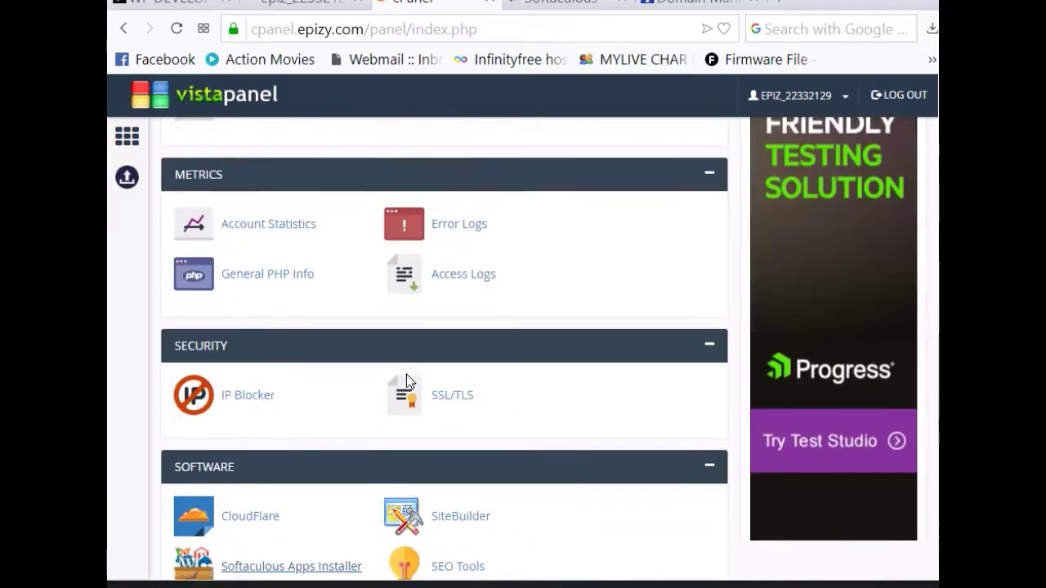
scroll(401, 371, down, 5)
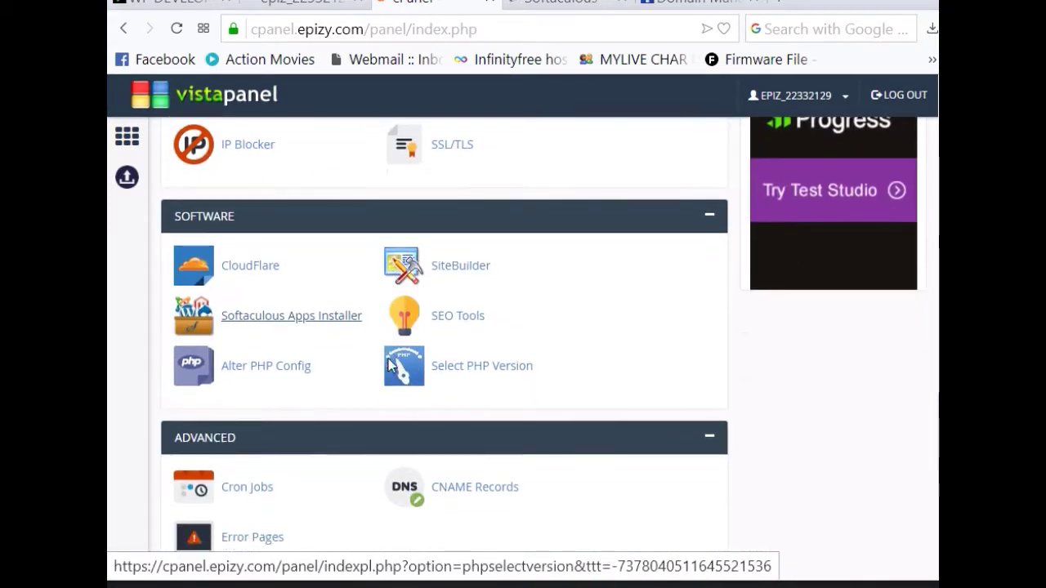
scroll(343, 368, down, 2)
scroll(299, 350, up, 6)
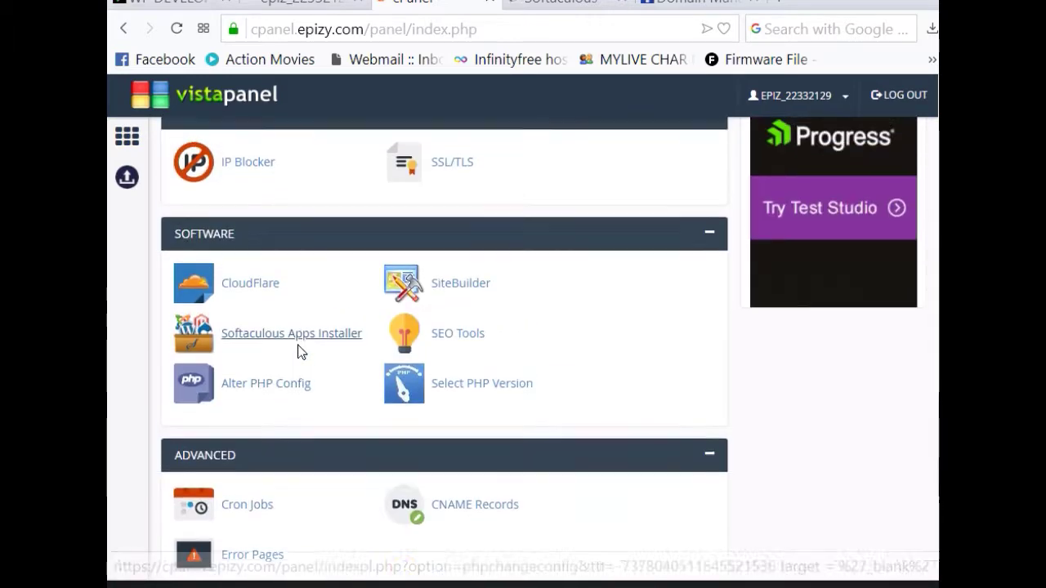
scroll(277, 342, up, 3)
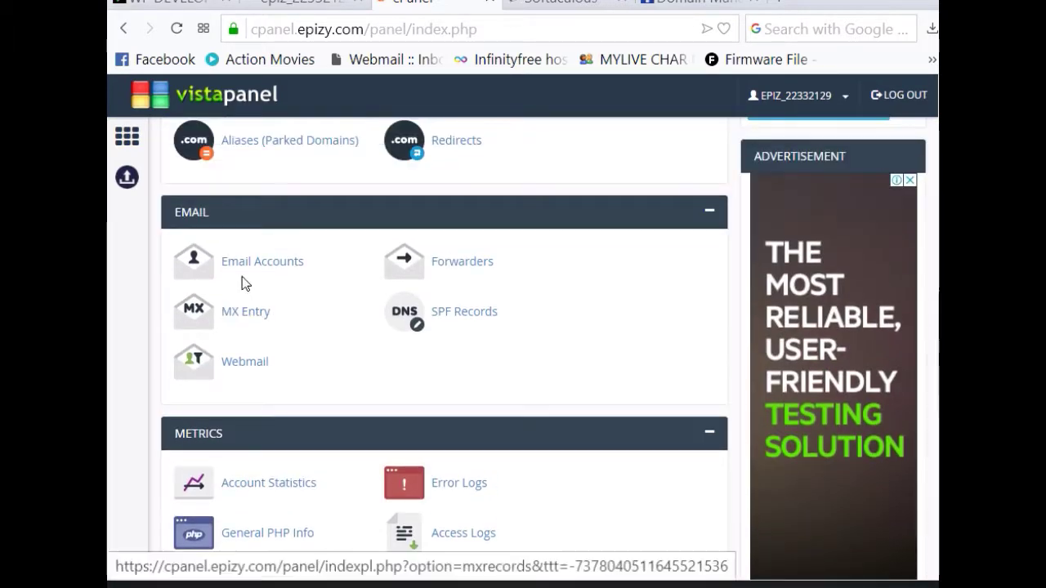
click(251, 259)
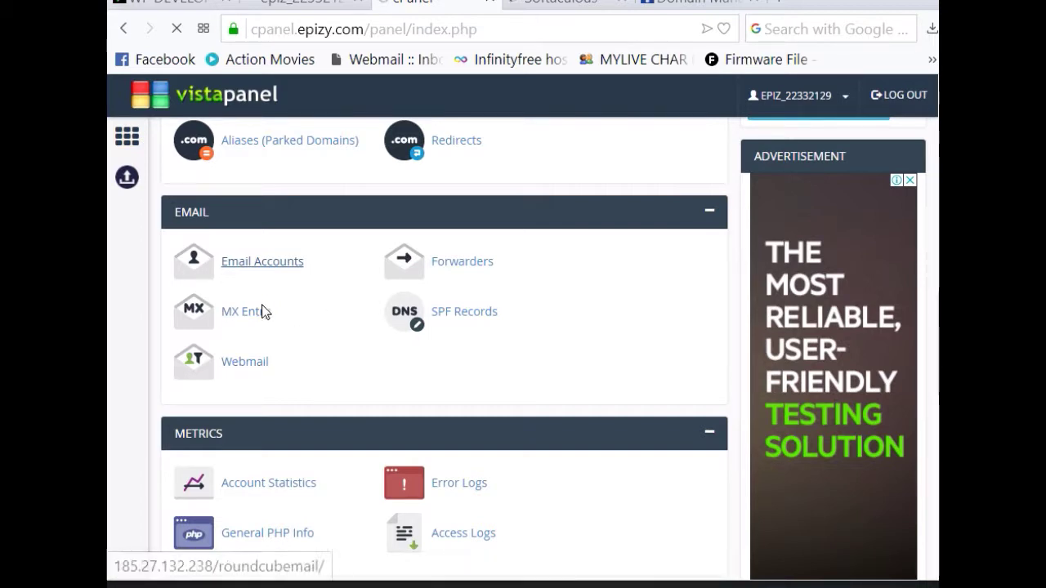
click(260, 261)
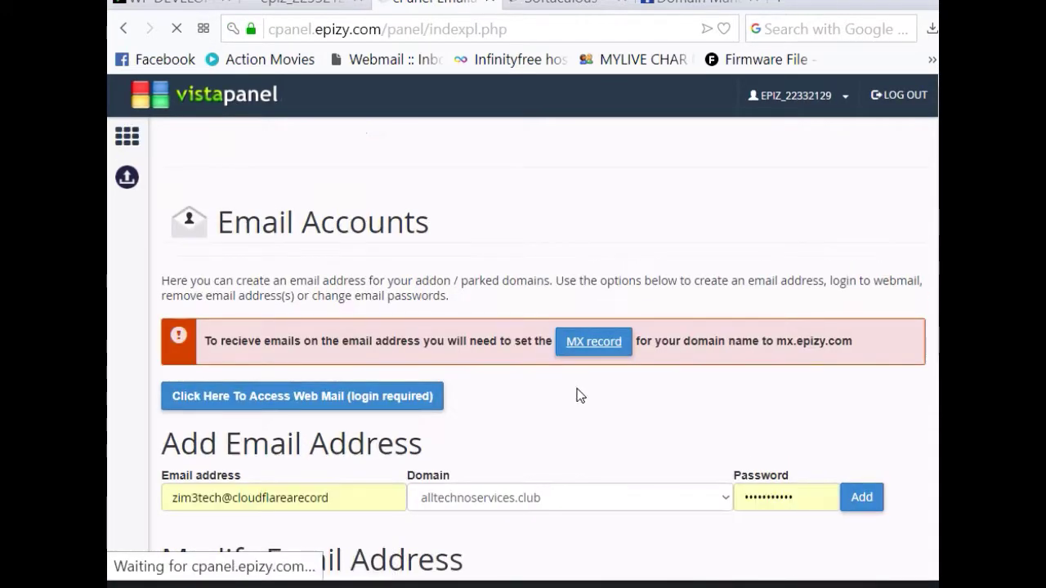
scroll(373, 478, down, 2)
drag(349, 331, 106, 350)
key(BackSpace)
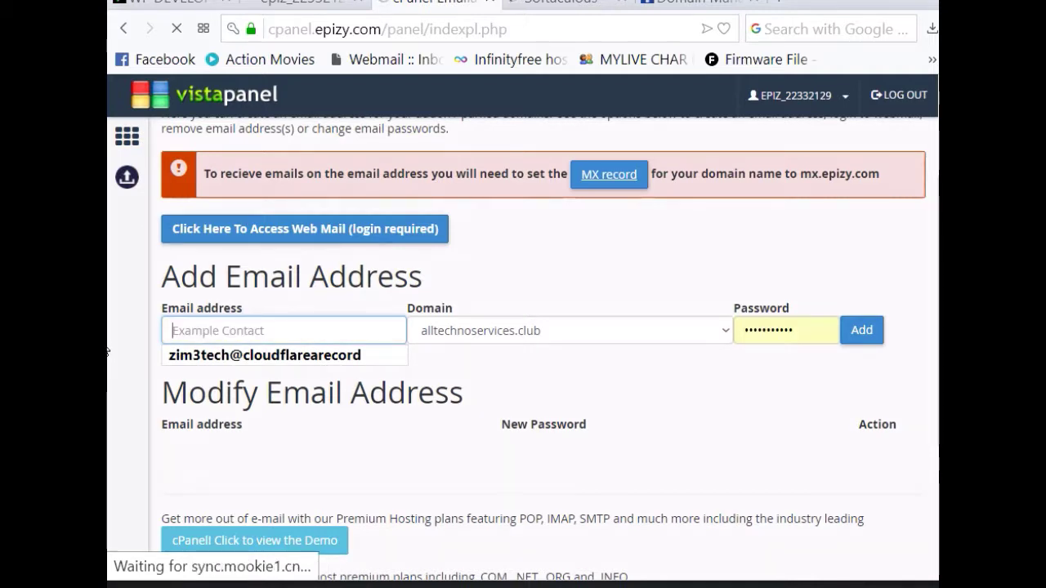
key(ctrl+z)
drag(331, 325, 111, 290)
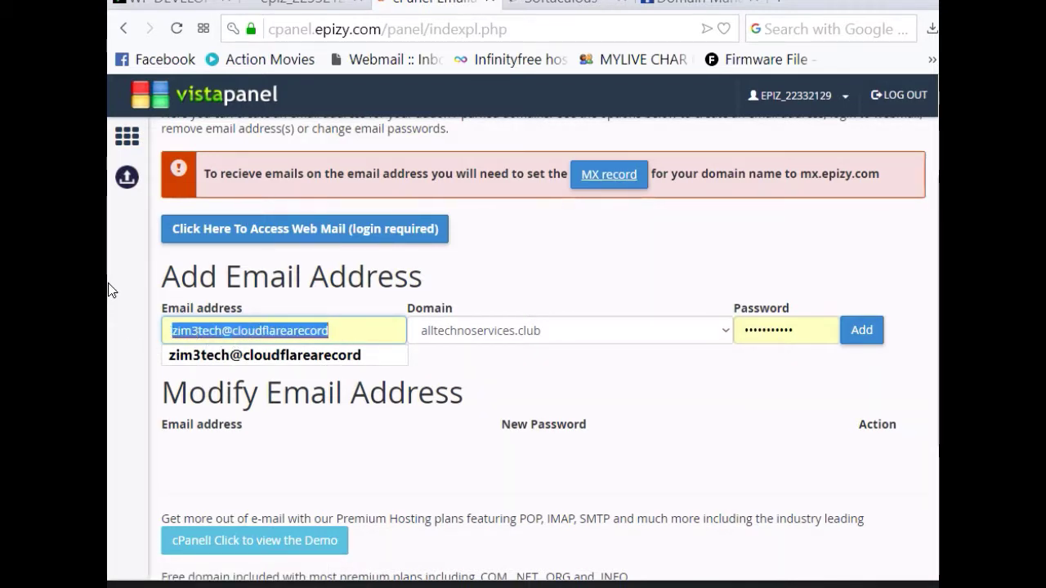
key(BackSpace)
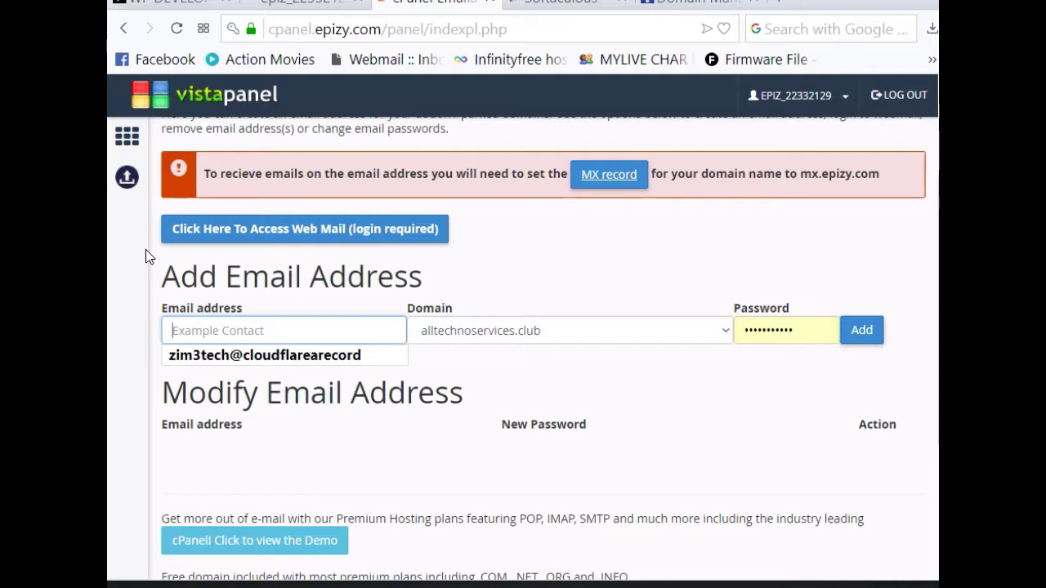
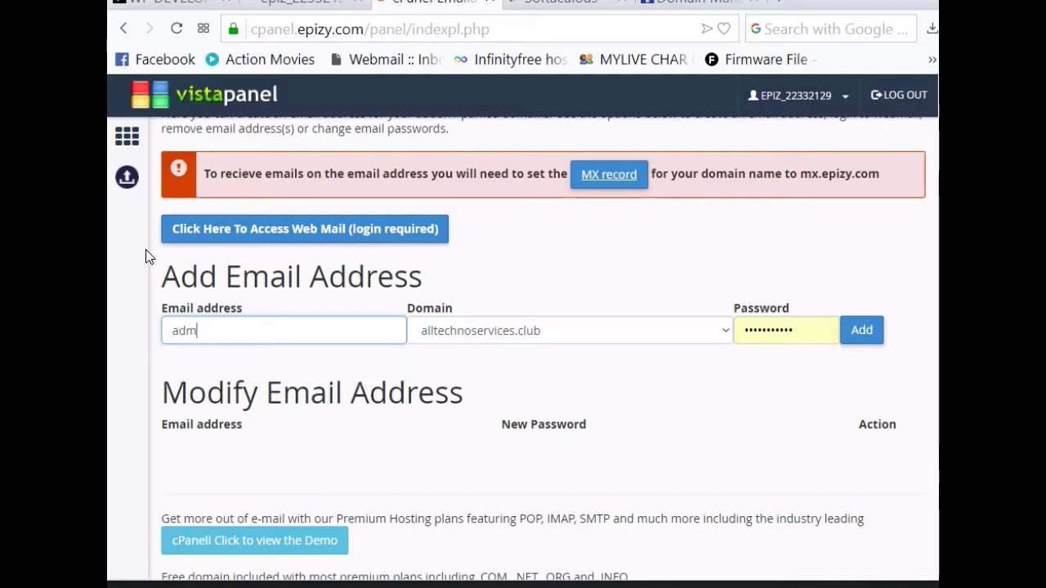
Step: Enter a new mailbox password and add the email account
drag(801, 333, 762, 336)
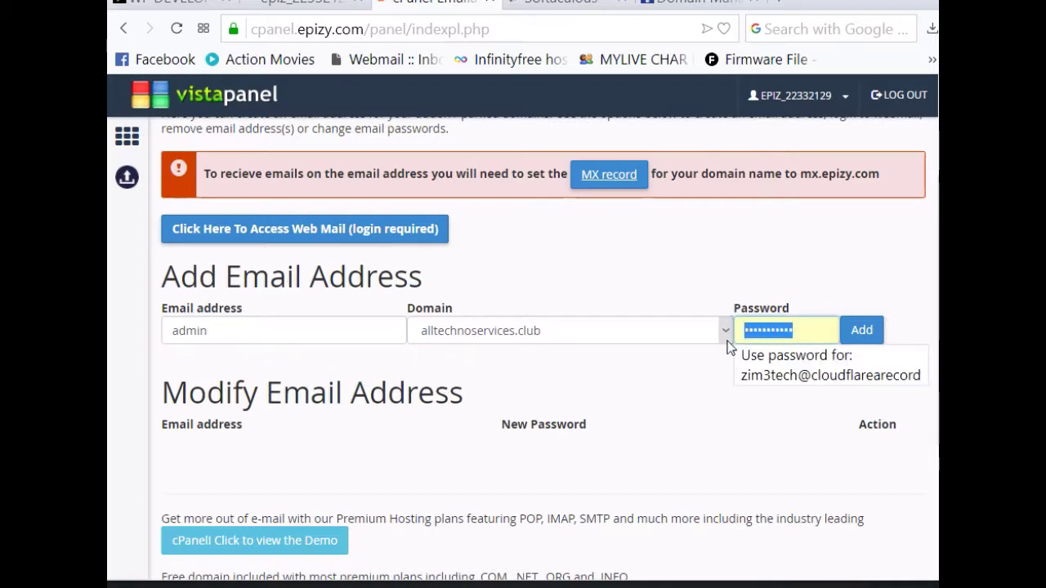
text(a)
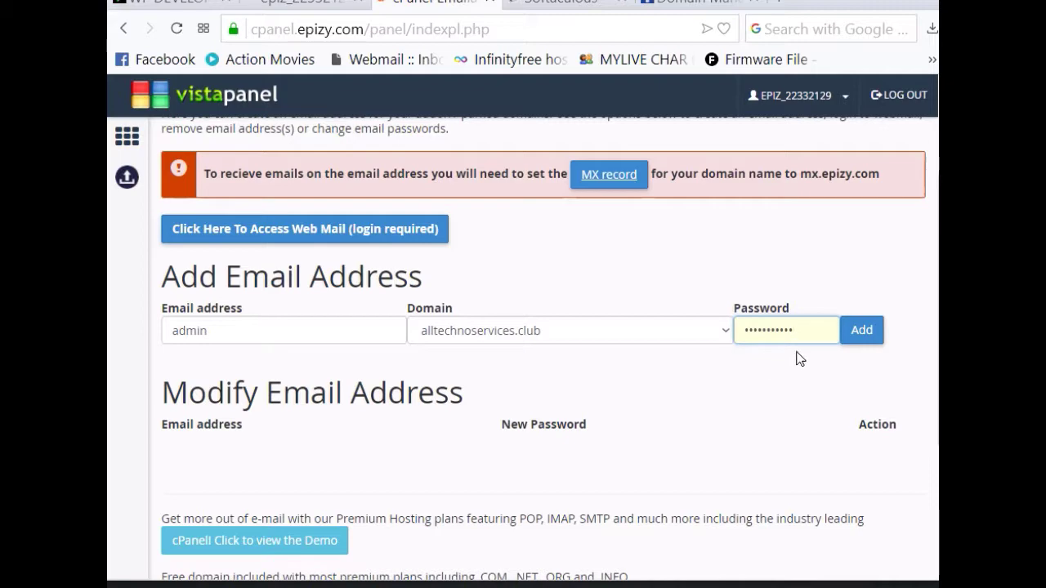
click(865, 333)
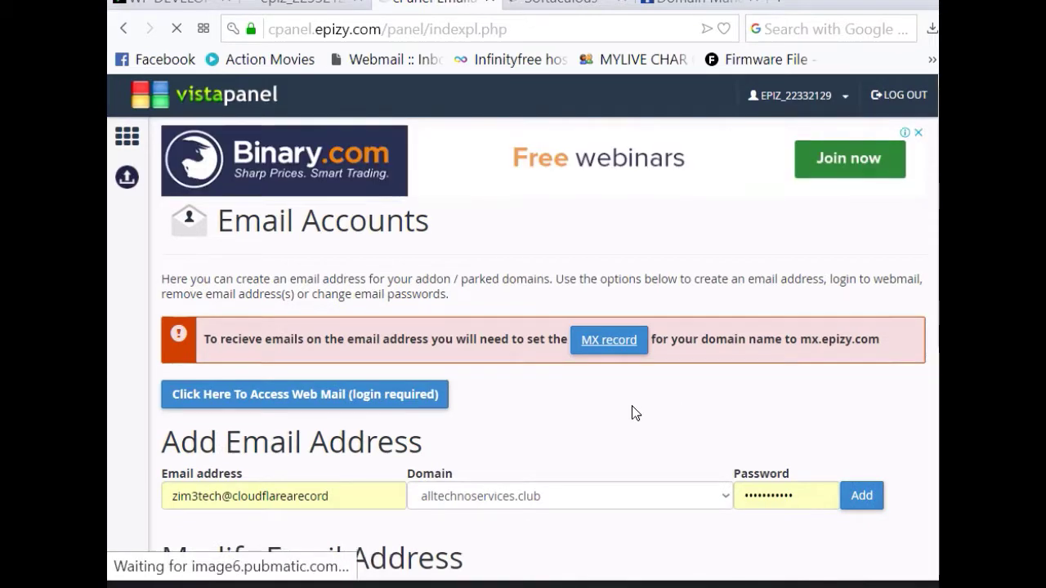
scroll(632, 405, down, 3)
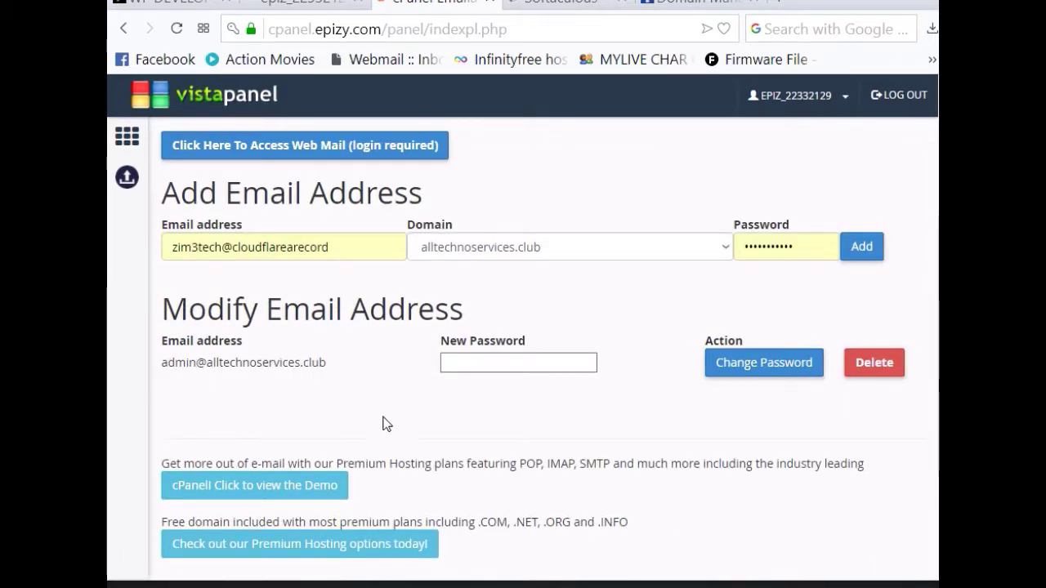
scroll(496, 425, up, 3)
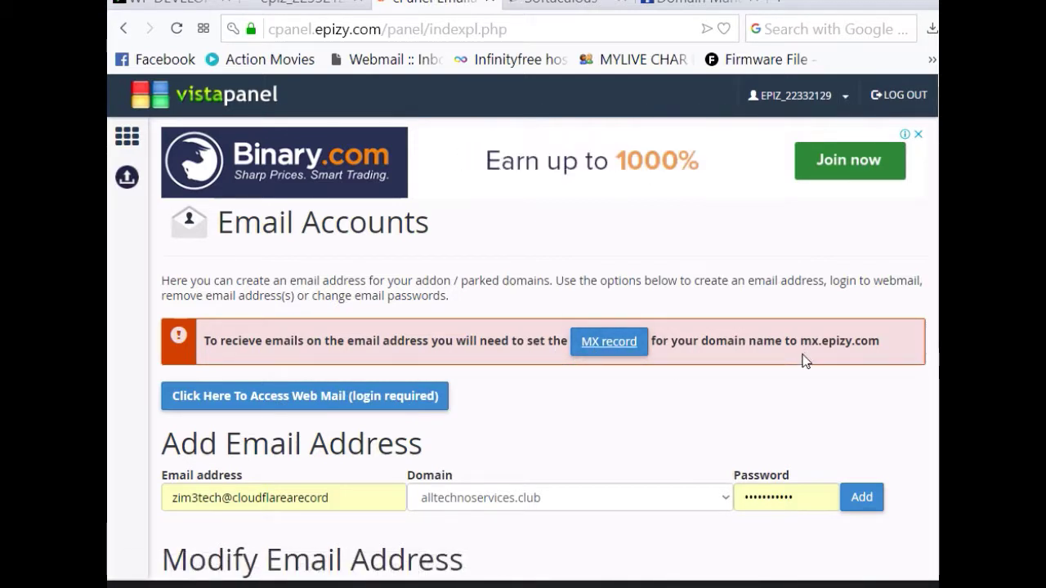
Step: Copy the mail server name mx.epizy.com and go to the Custom MX Records page
drag(803, 347, 882, 358)
right_click(865, 343)
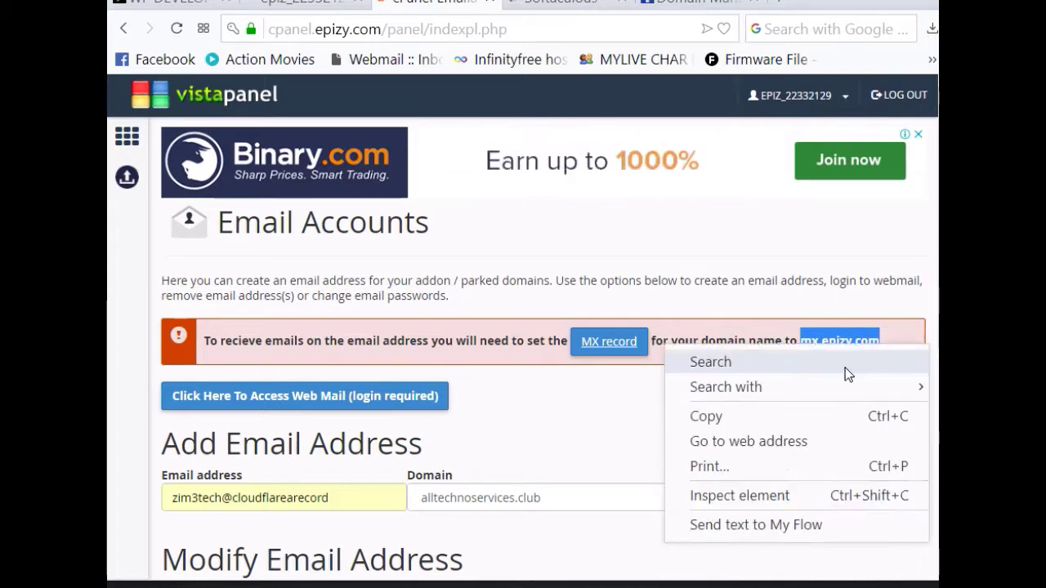
click(765, 414)
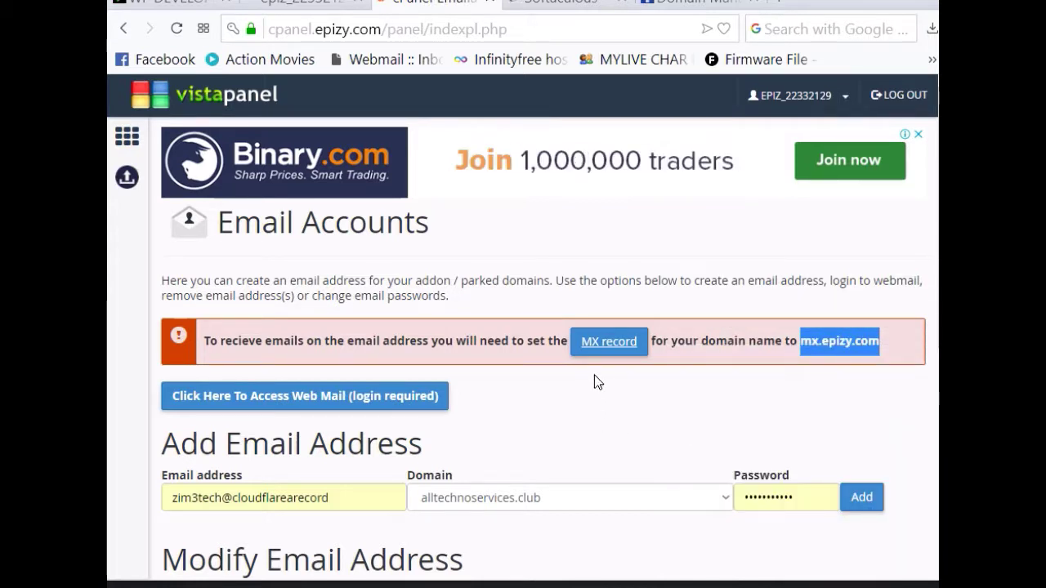
click(599, 343)
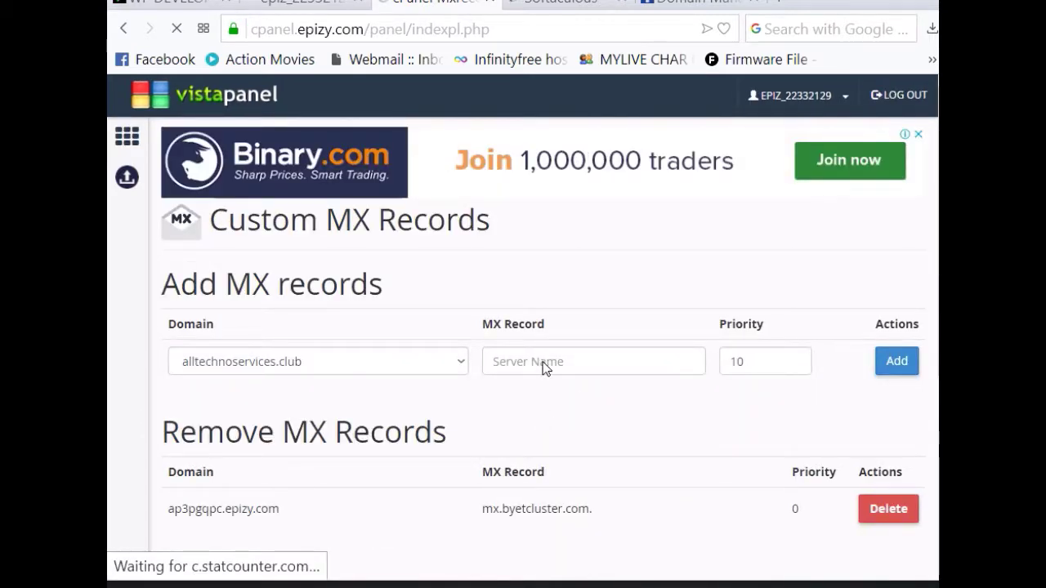
Step: Add an MX record for alltechnoservices.club pointing to mx.epizy.com with priority 10
click(514, 361)
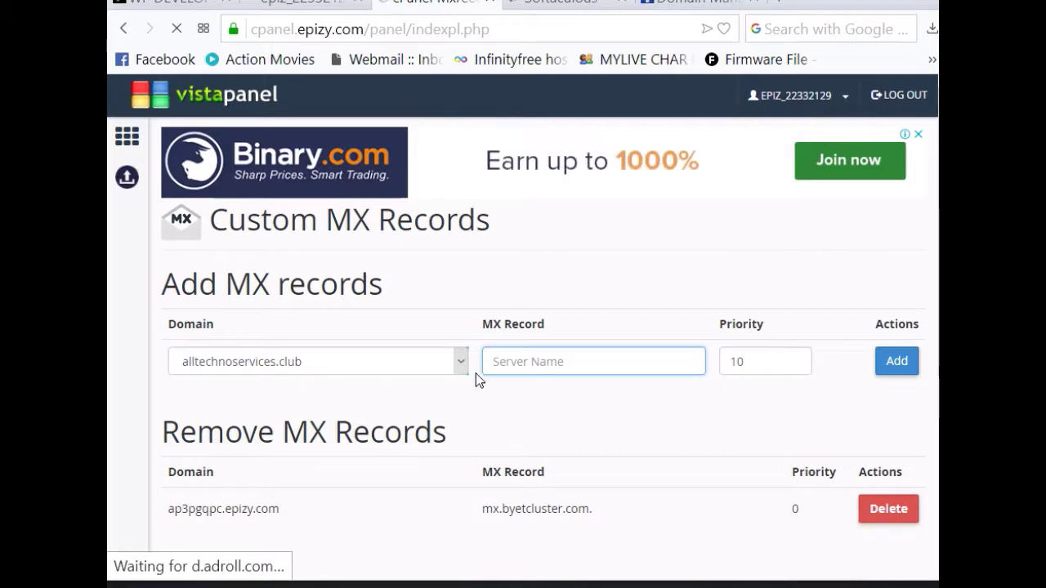
right_click(555, 361)
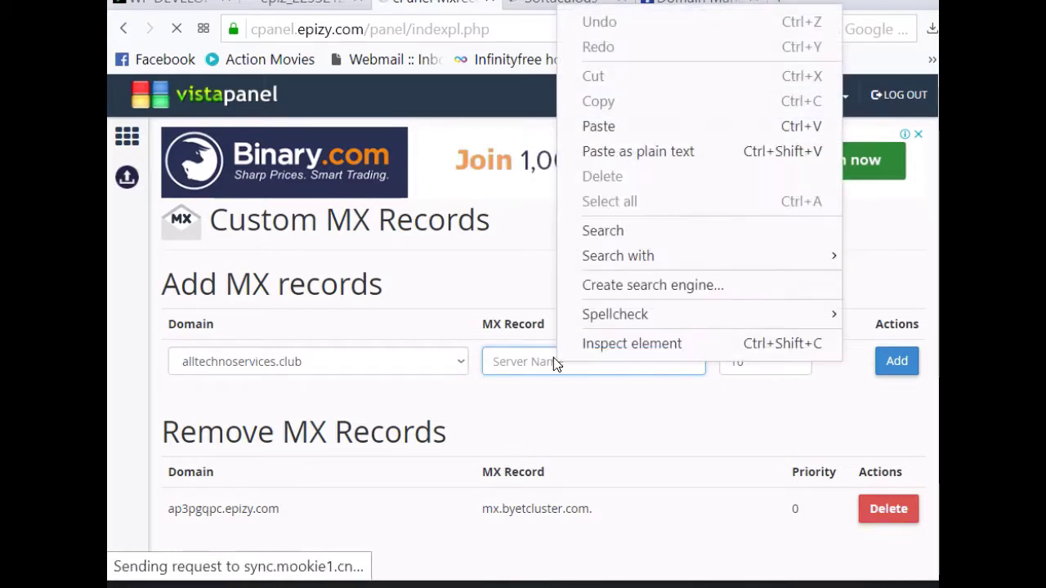
click(507, 362)
key(ctrl+v)
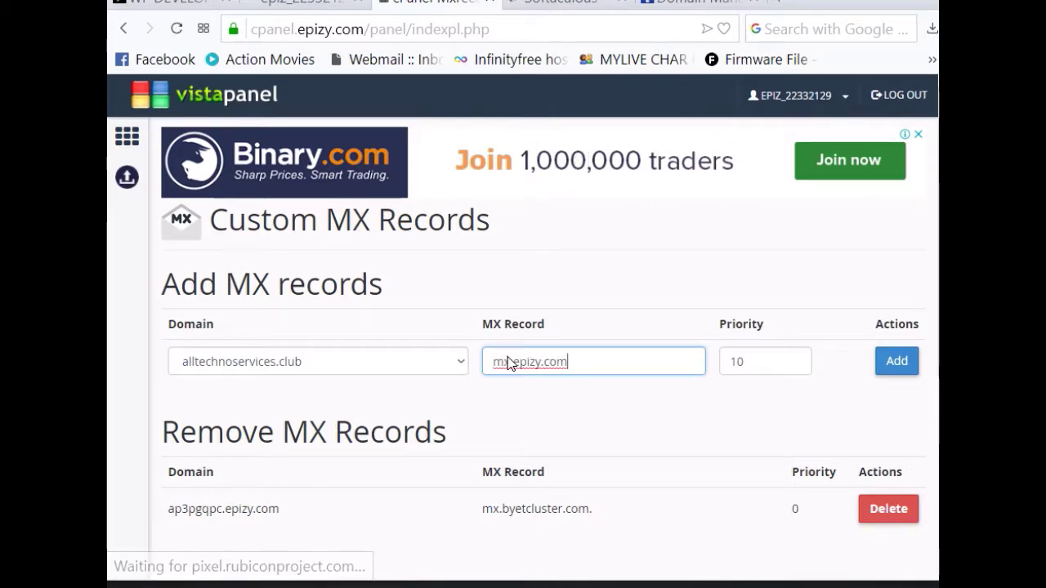
click(899, 362)
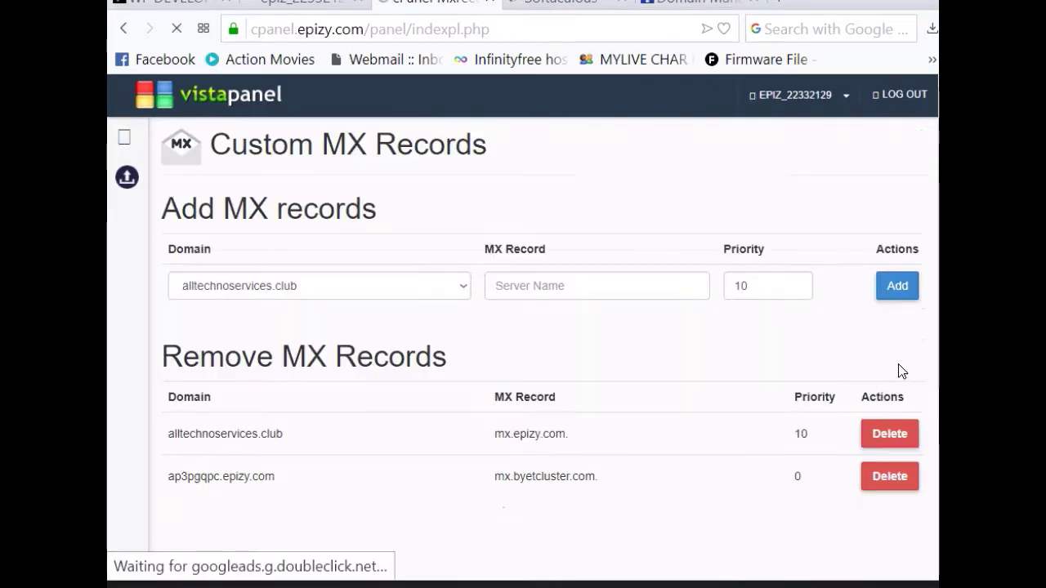
scroll(679, 404, down, 3)
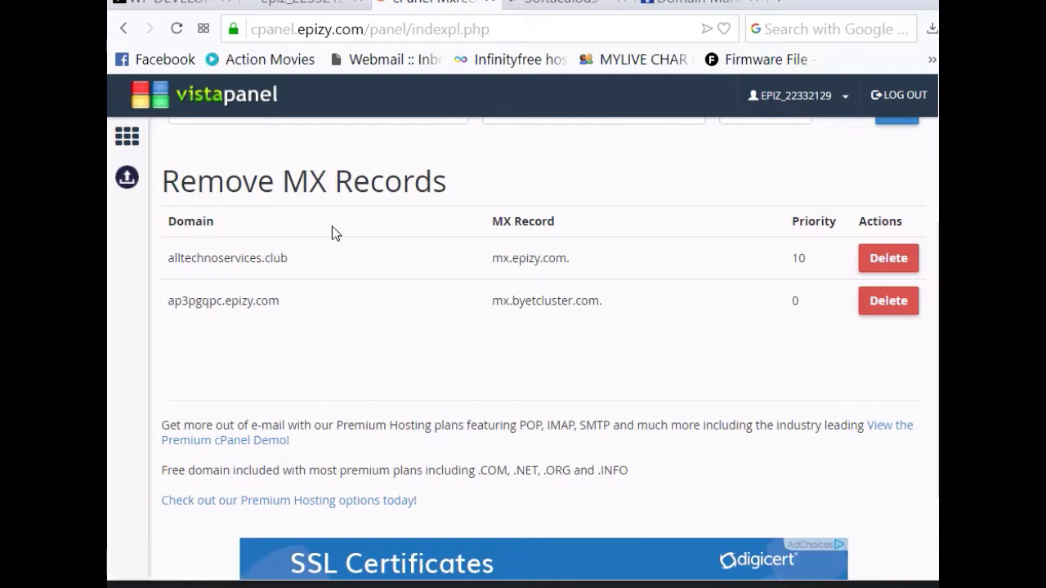
scroll(415, 369, up, 2)
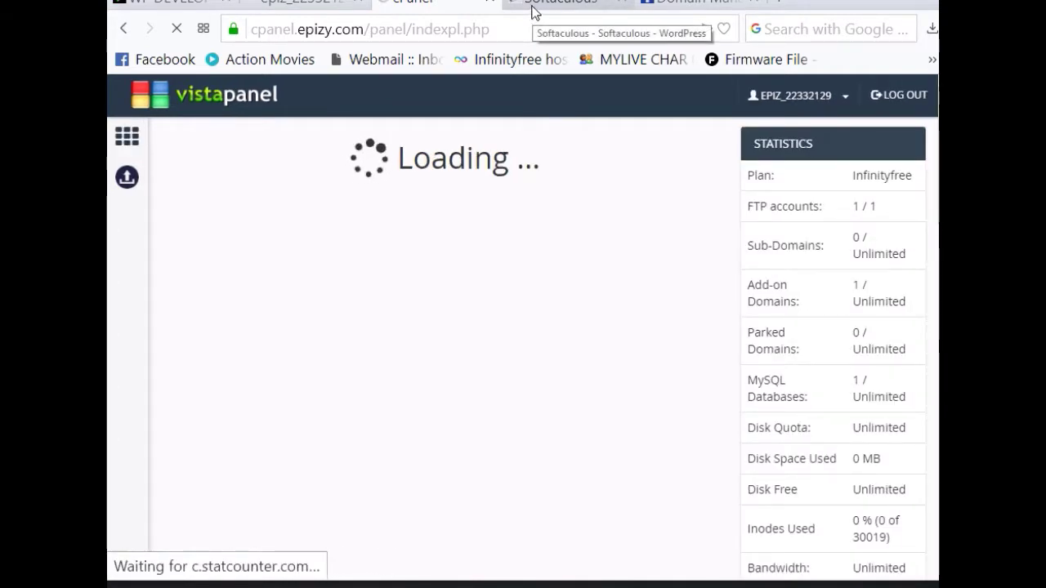
Step: Return to the cPanel and relaunch Softaculous Apps Installer from the Software section
click(532, 12)
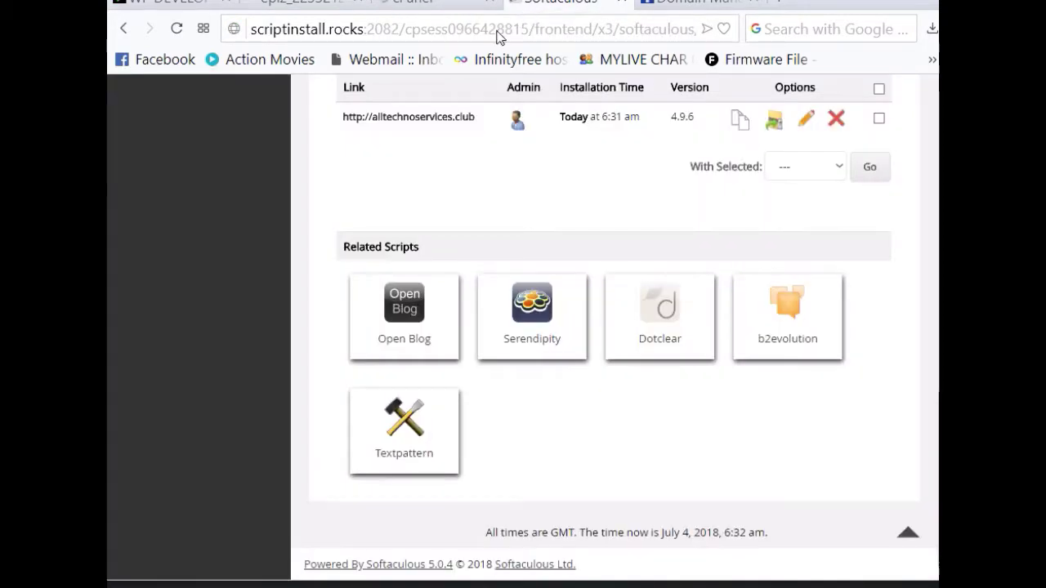
scroll(371, 297, up, 6)
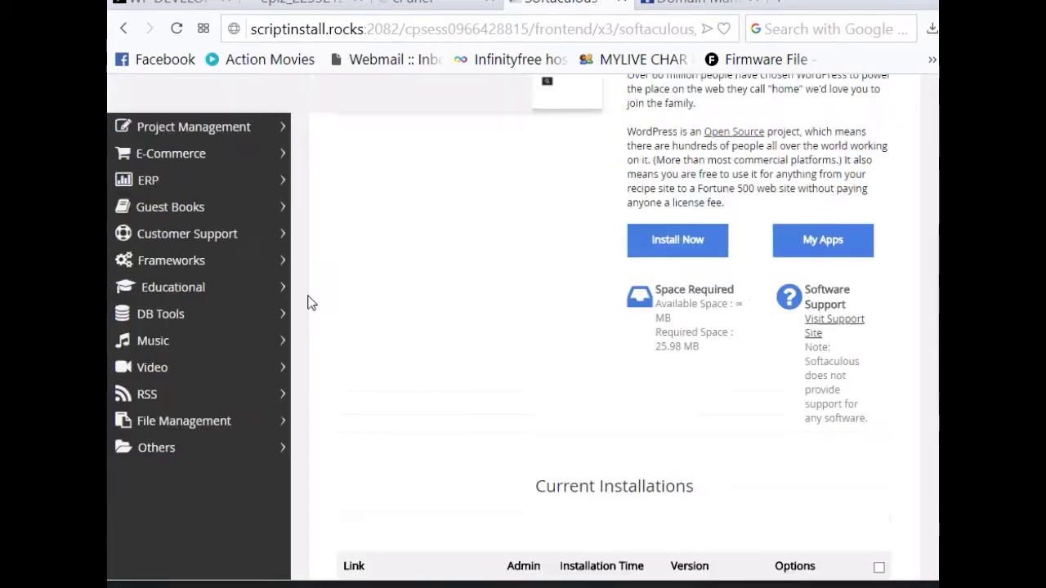
scroll(315, 298, up, 5)
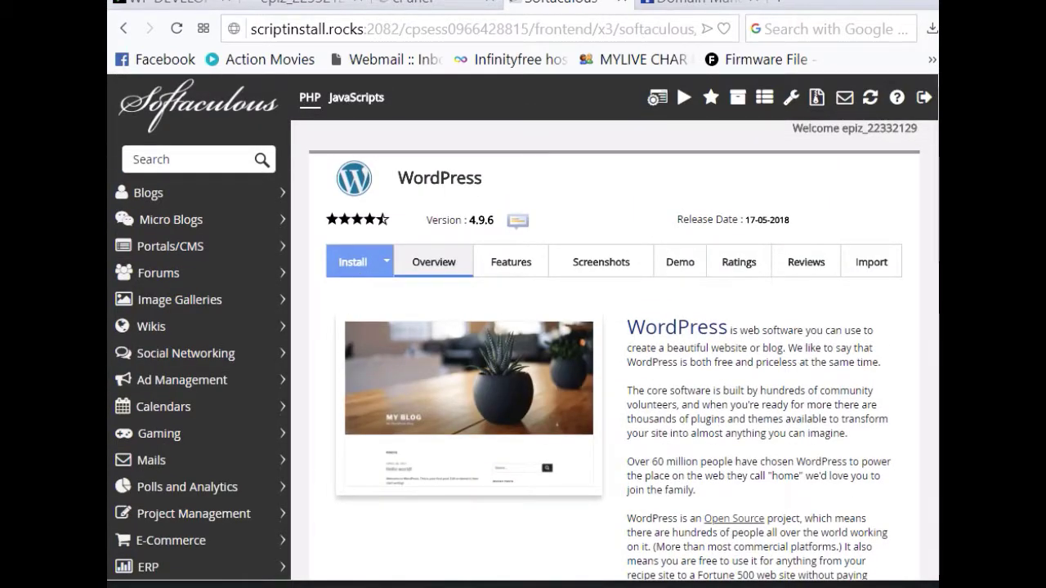
click(448, 10)
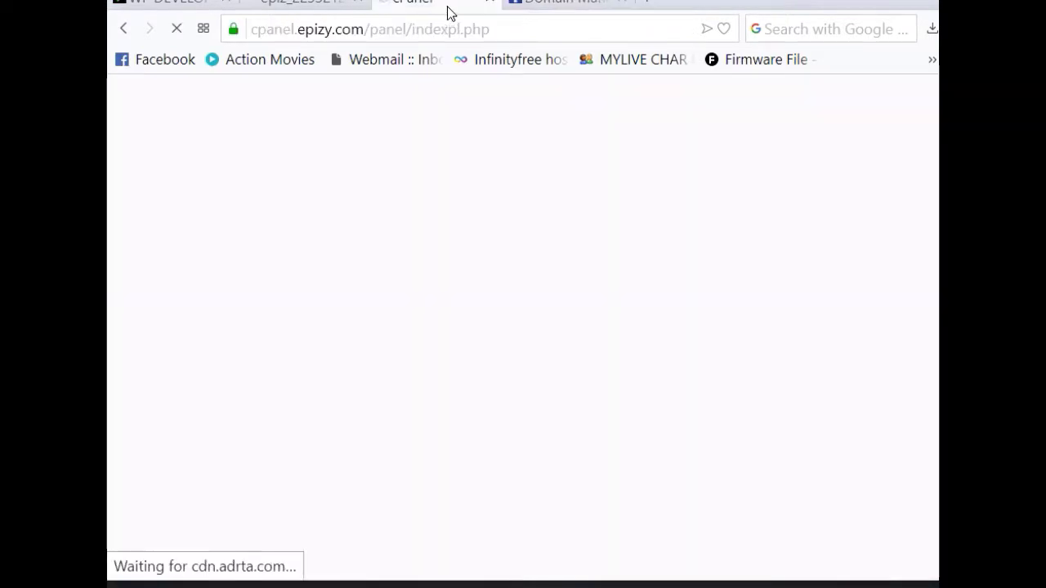
scroll(350, 366, down, 9)
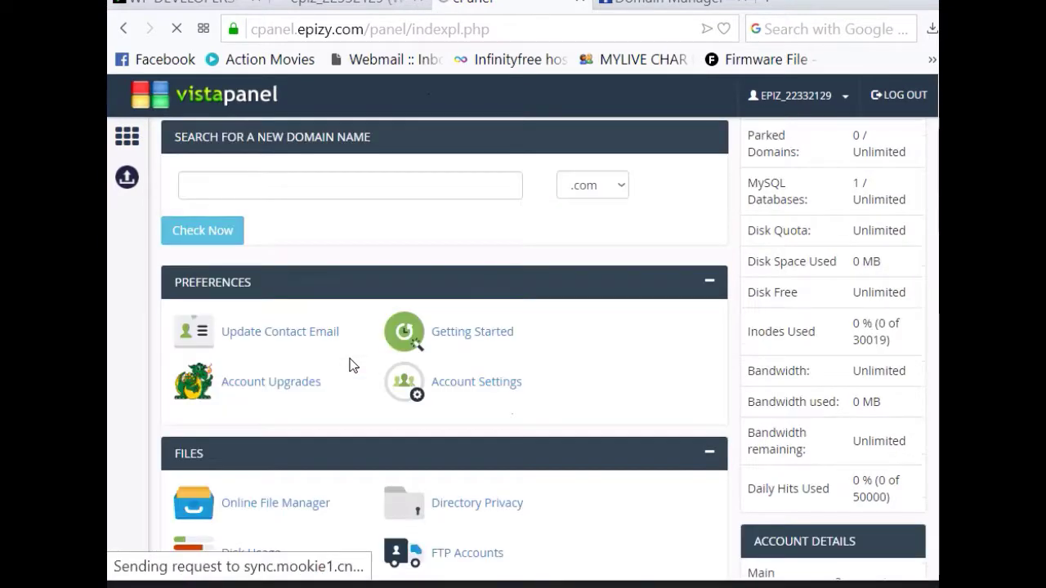
scroll(351, 370, down, 5)
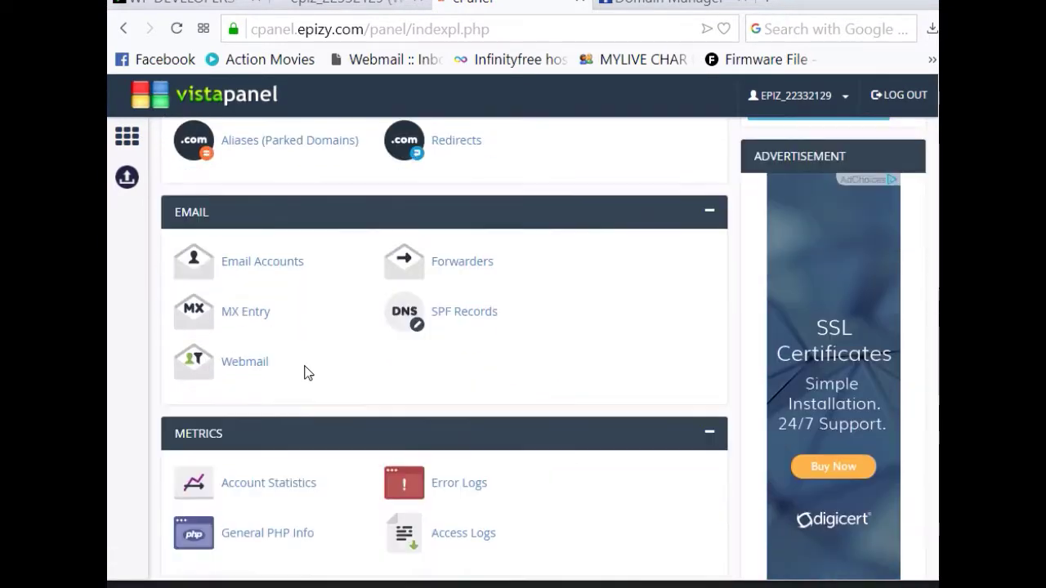
scroll(308, 373, down, 6)
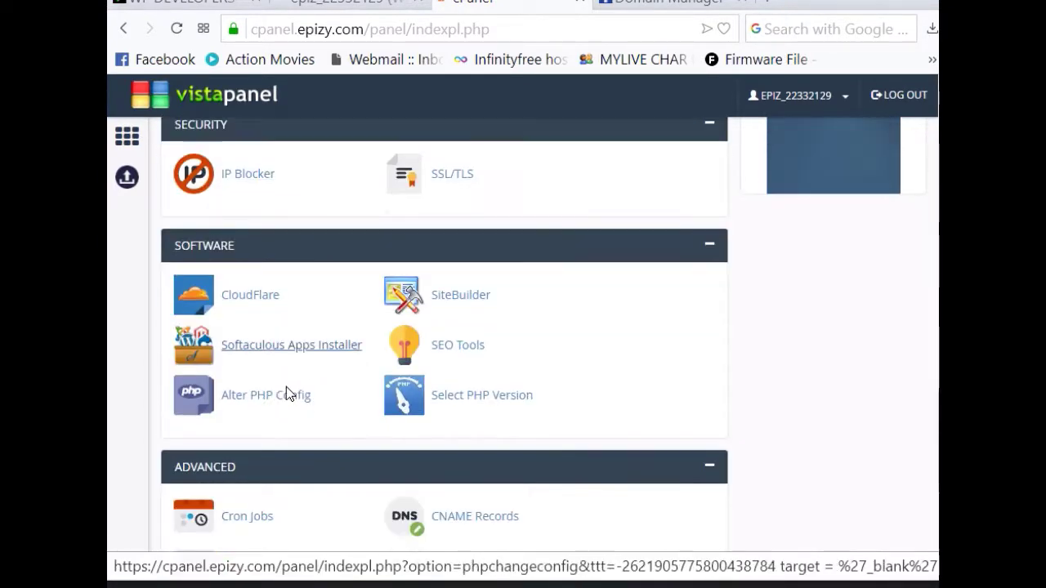
scroll(246, 311, down, 1)
click(274, 242)
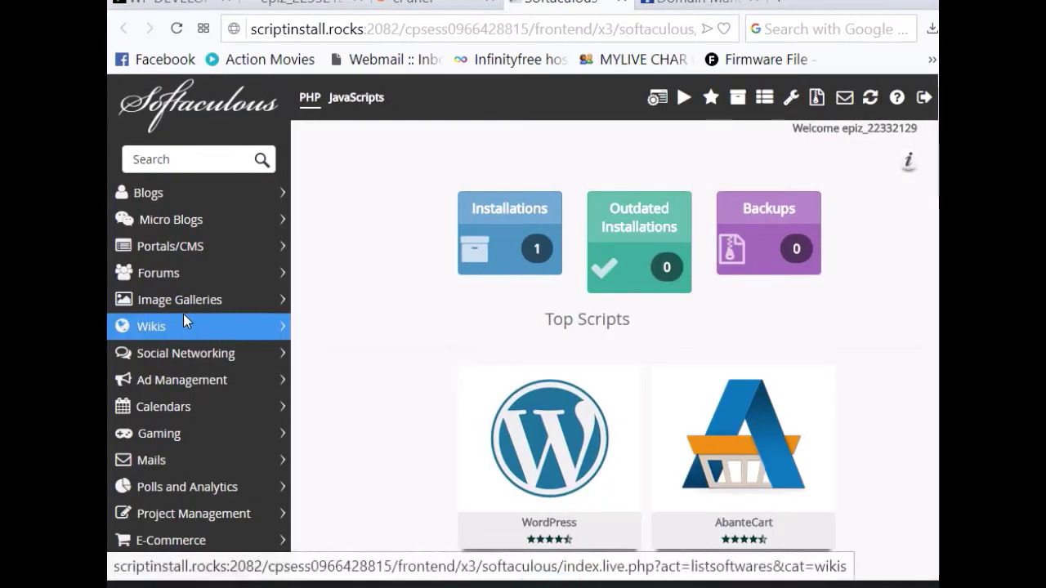
Step: Open the Roundcube webmail app page from Softaculous's Mails category
scroll(257, 330, down, 2)
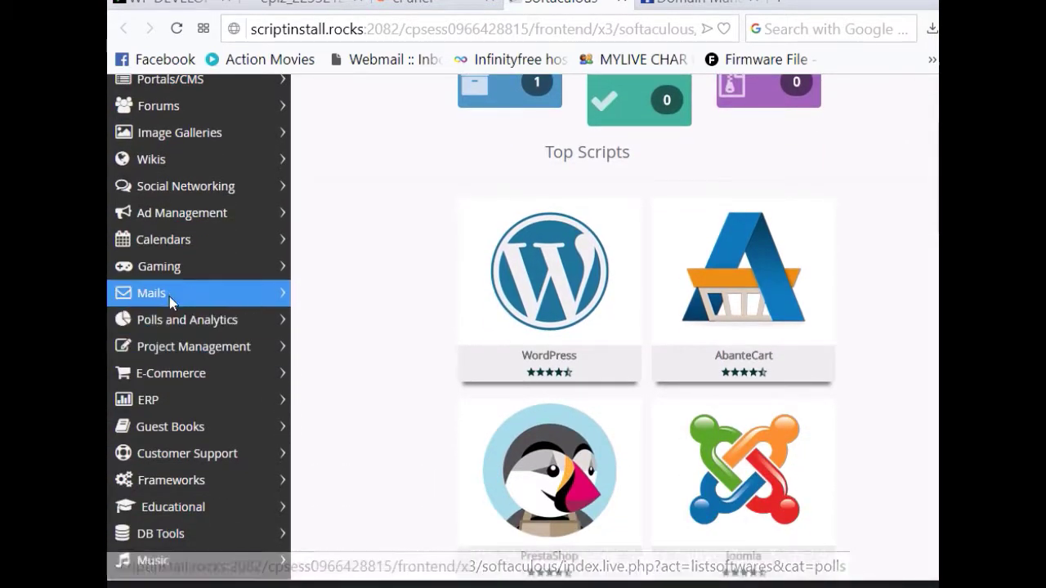
click(167, 295)
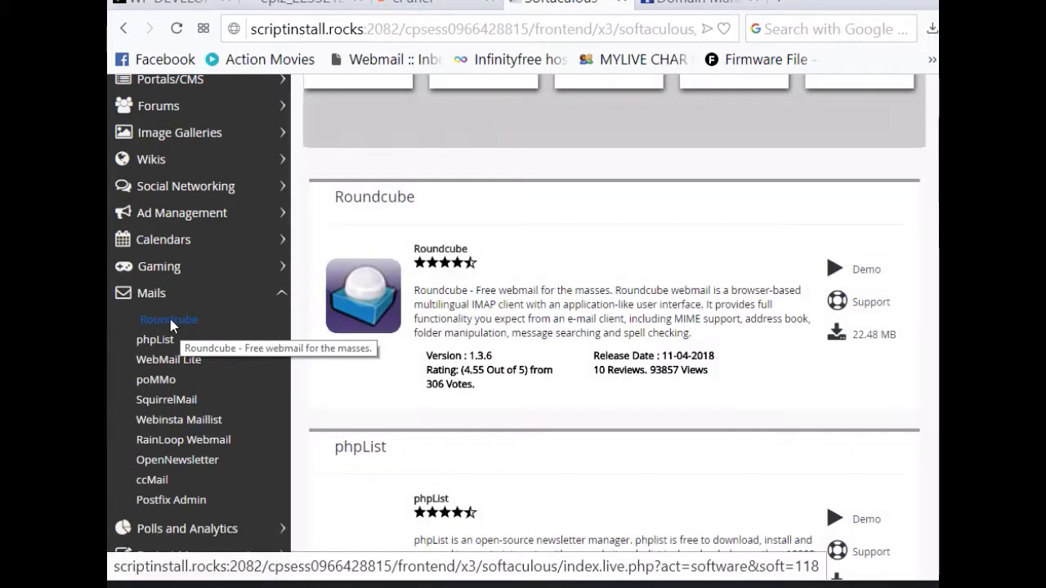
click(170, 322)
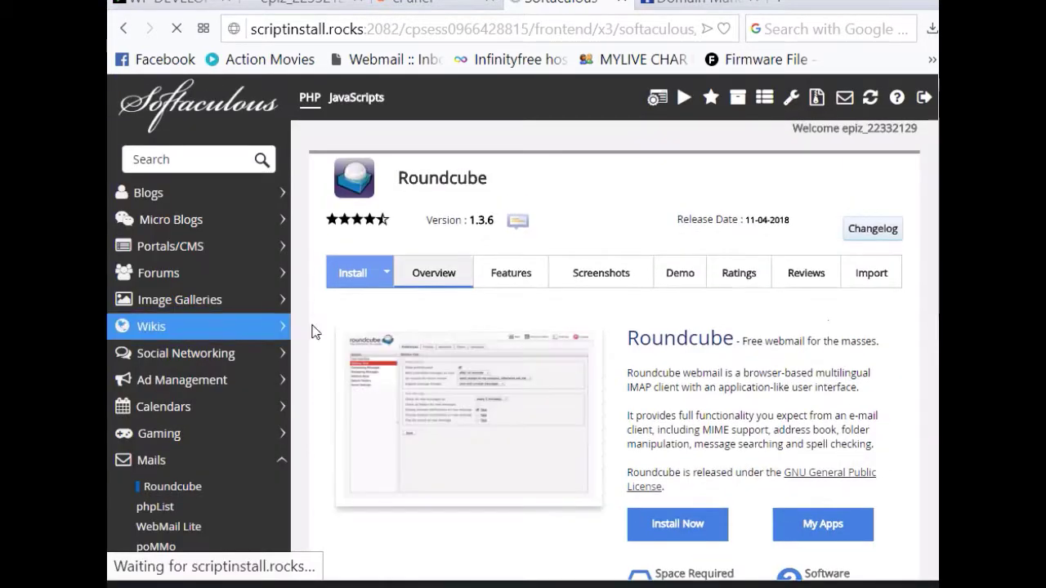
scroll(719, 425, down, 3)
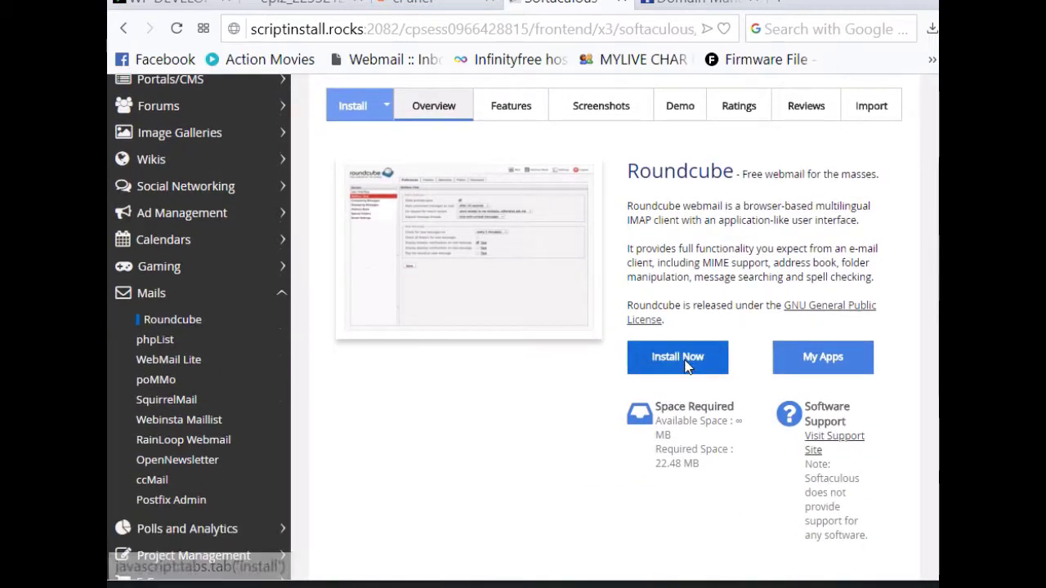
Step: Install Roundcube 1.3.6 into alltechnoservices.club/roundcube, keeping the default settings
click(685, 364)
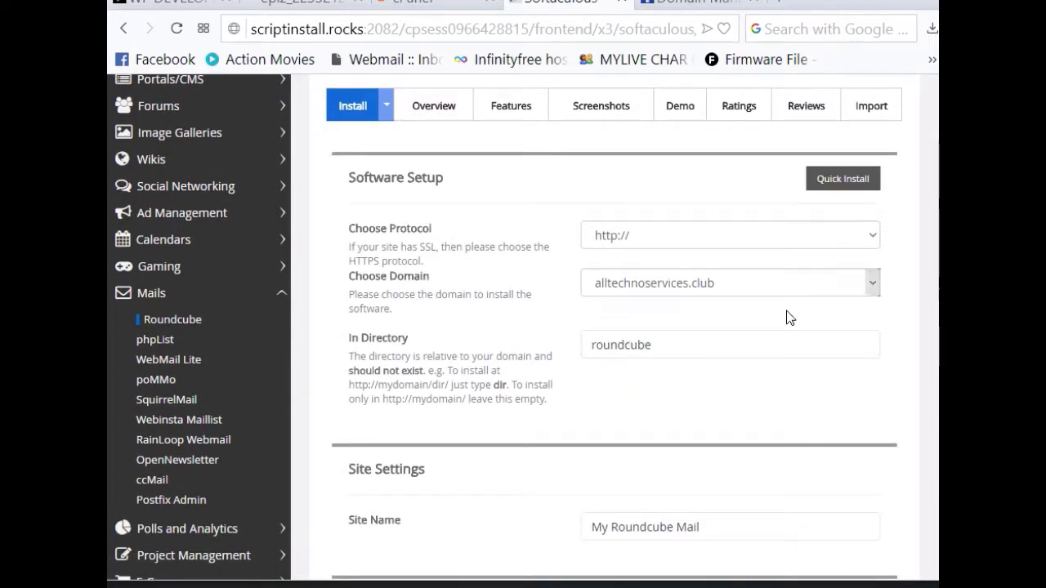
scroll(664, 350, down, 7)
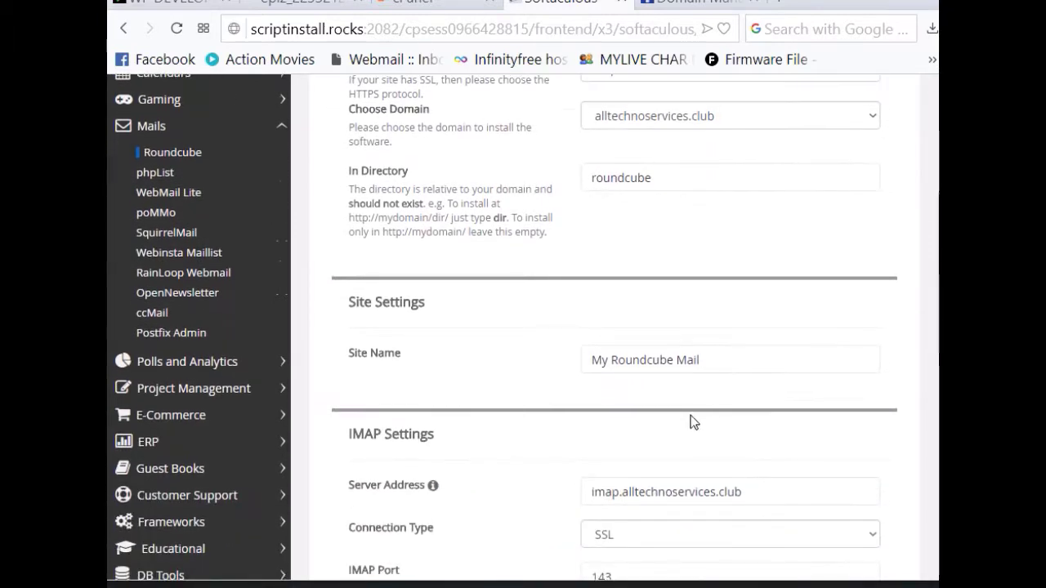
scroll(702, 392, down, 4)
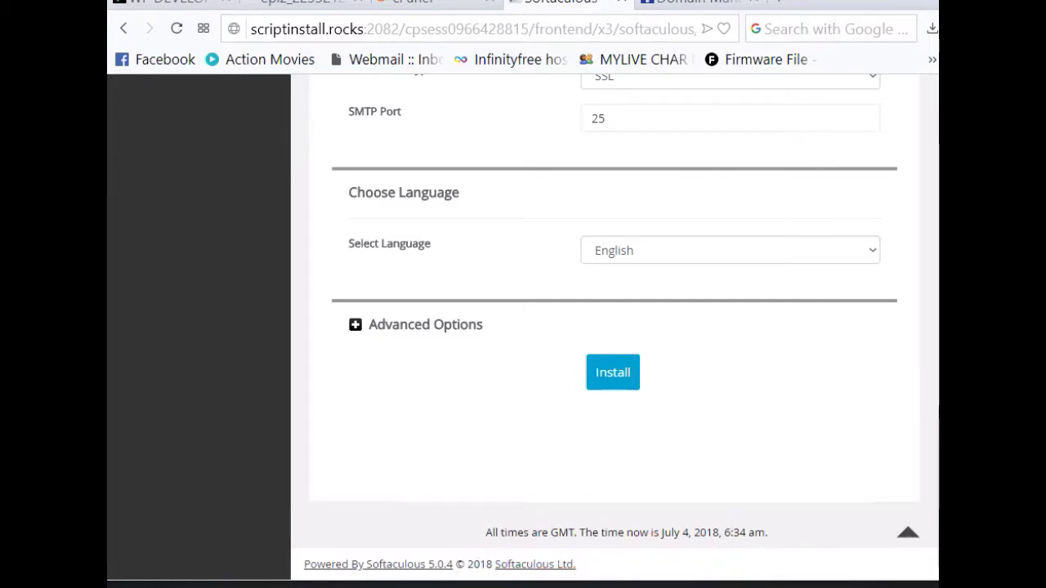
click(612, 373)
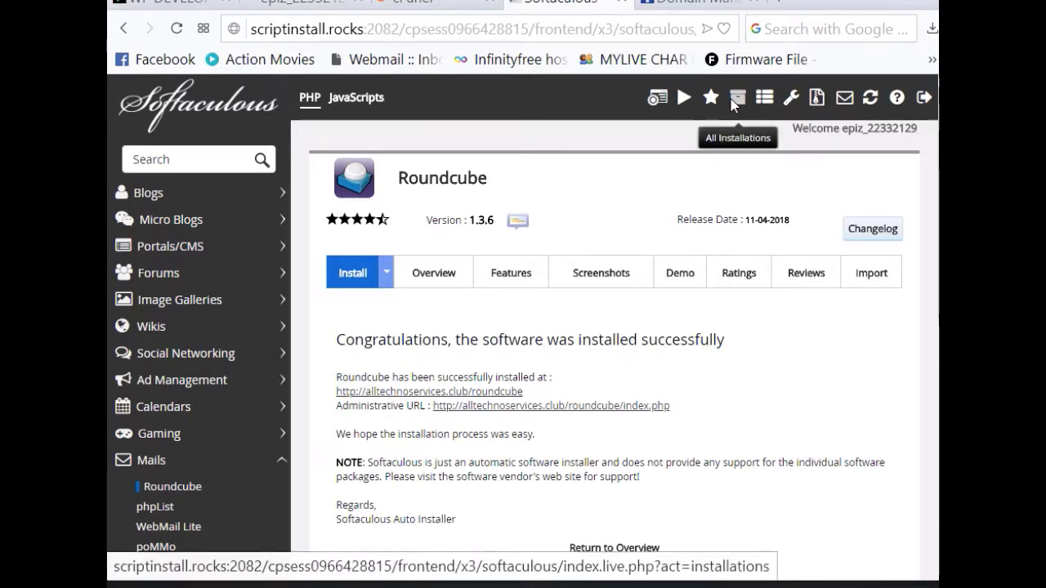
Step: List all installations: WordPress 4.9.6 at the root and Roundcube 1.3.6 at /roundcube
click(521, 282)
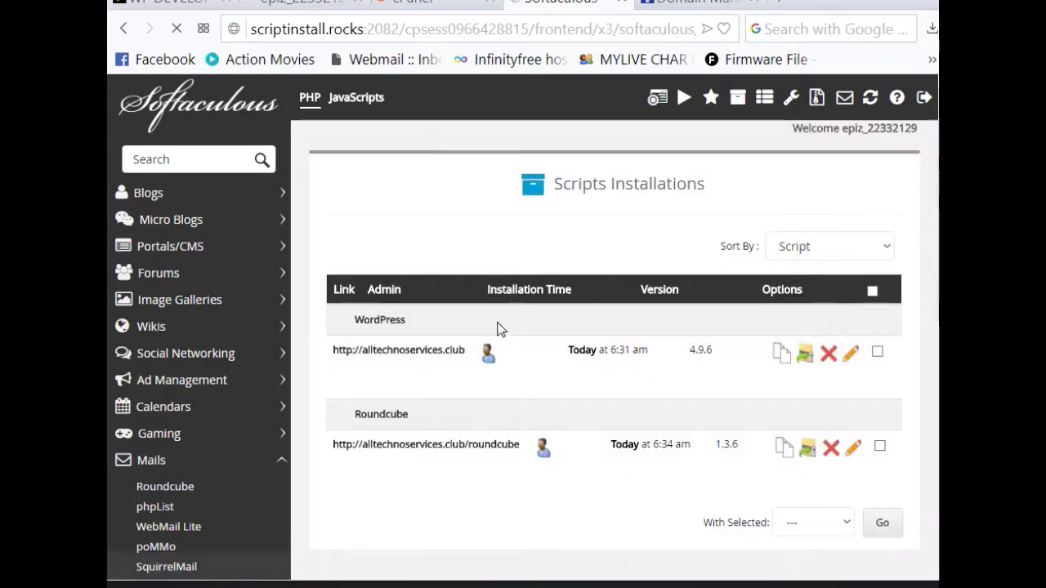
Step: Open the live WP Beginners site at alltechnoservices.club and scroll through its homepage
click(370, 352)
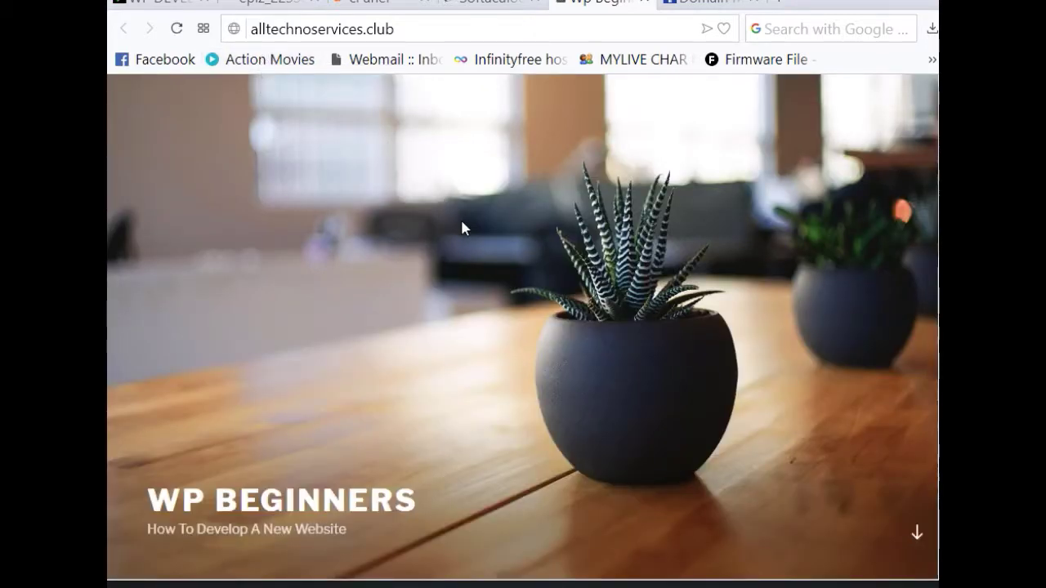
scroll(461, 229, down, 5)
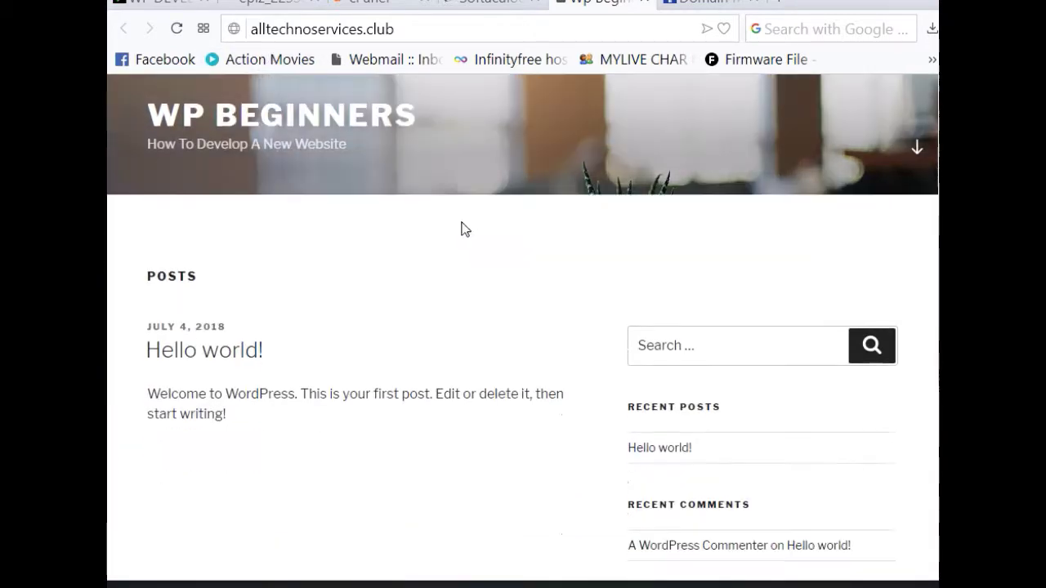
scroll(462, 229, down, 7)
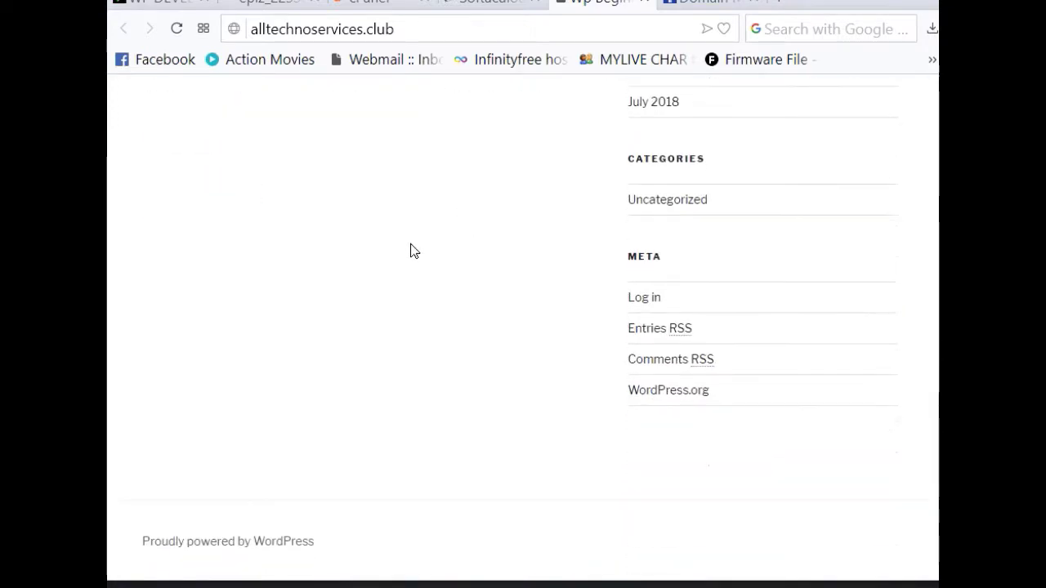
scroll(412, 250, up, 12)
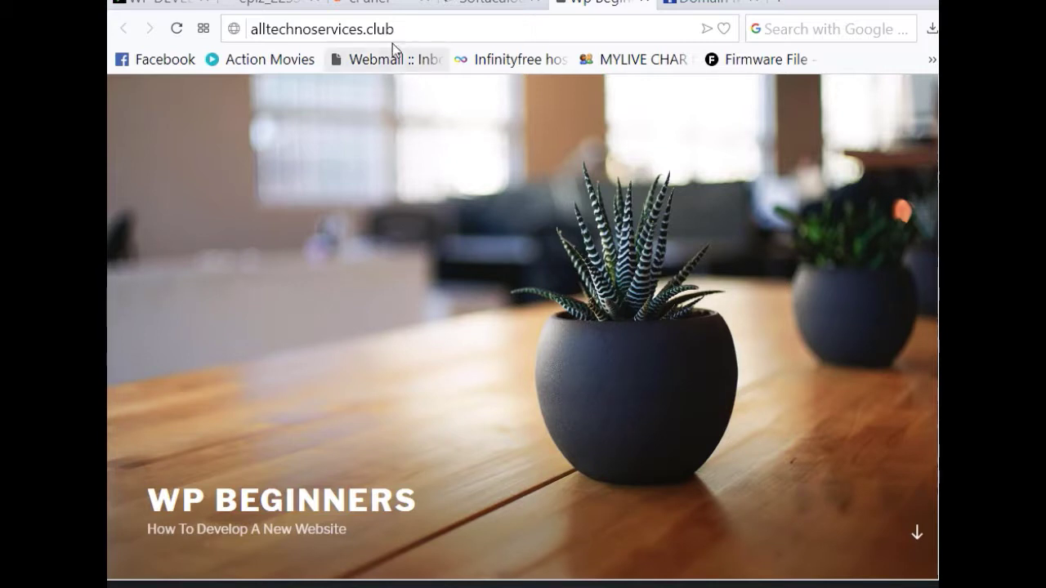
Step: Go to alltechnoservices.club/wp-admin to reach the WordPress login page
click(404, 28)
click(437, 32)
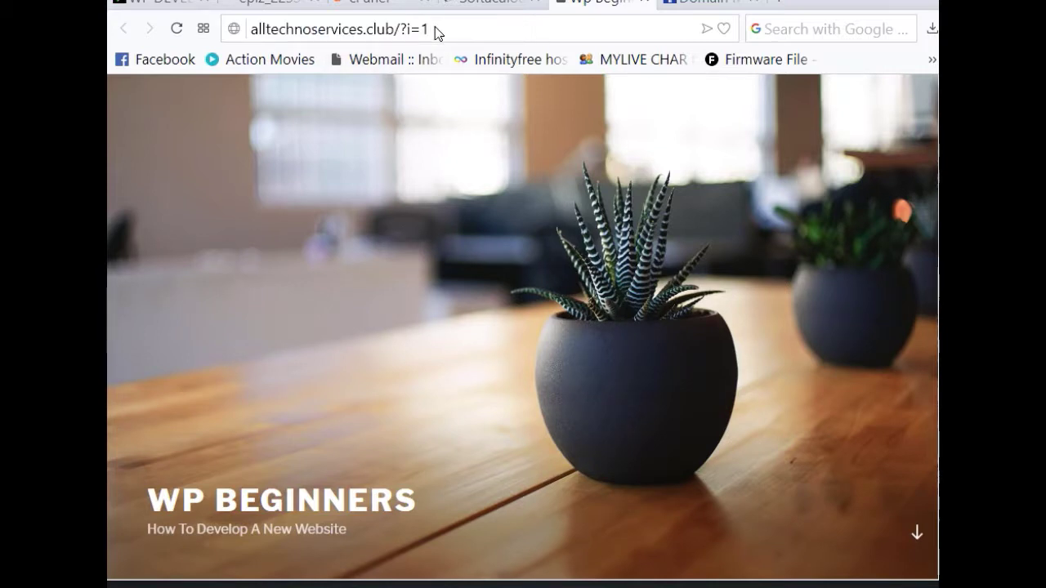
key(BackSpace)
key(BackSpace)
key(BackSpace)
key(BackSpace)
key(BackSpace)
text(/)
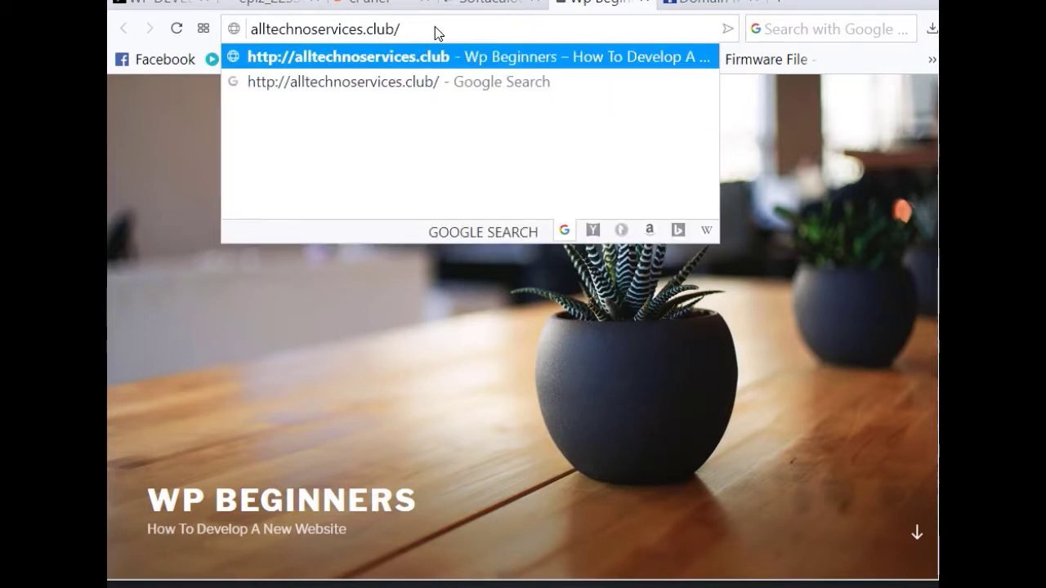
text(wp)
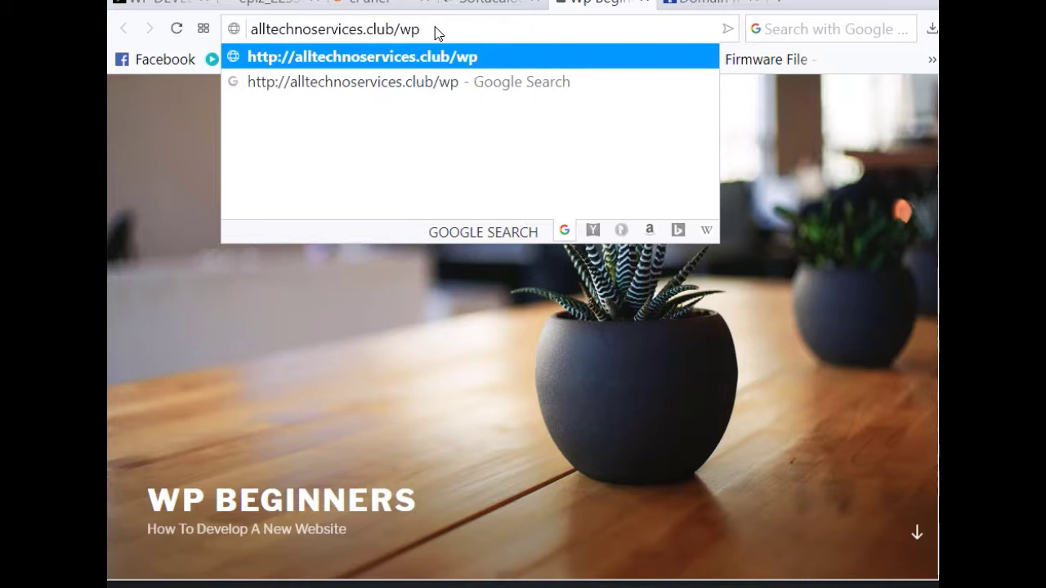
text(-)
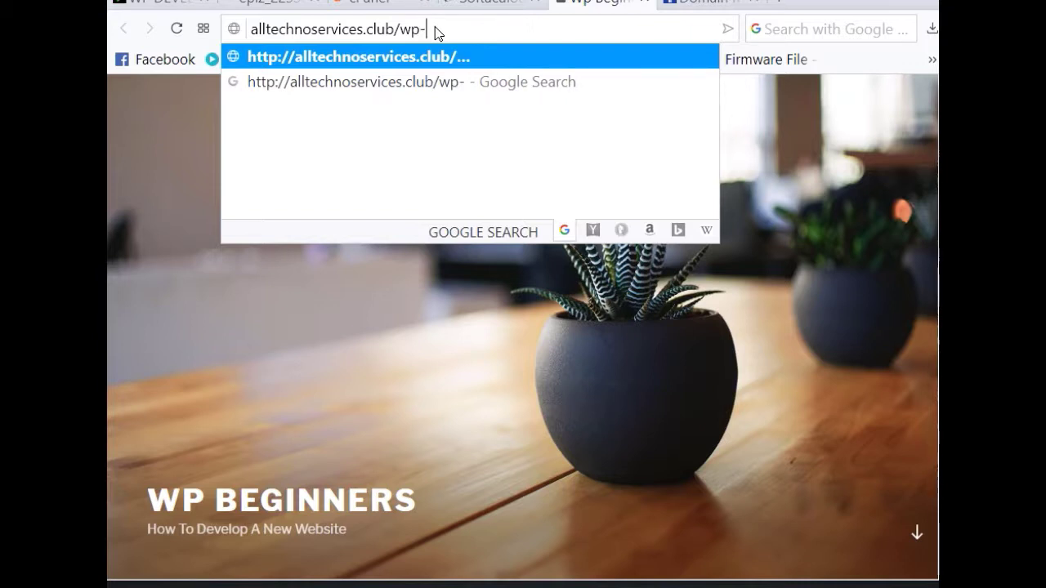
text(admin)
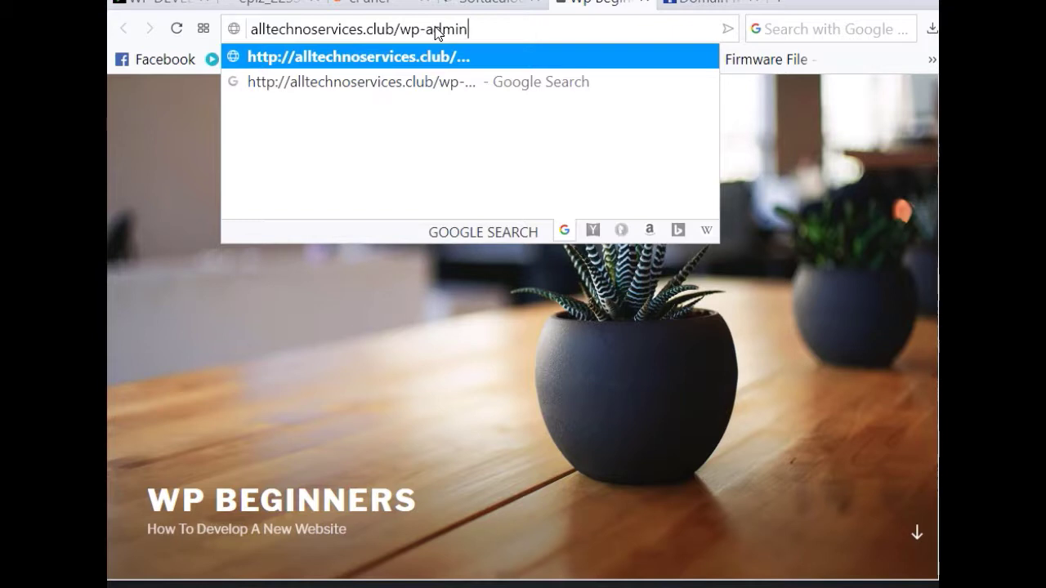
key(Return)
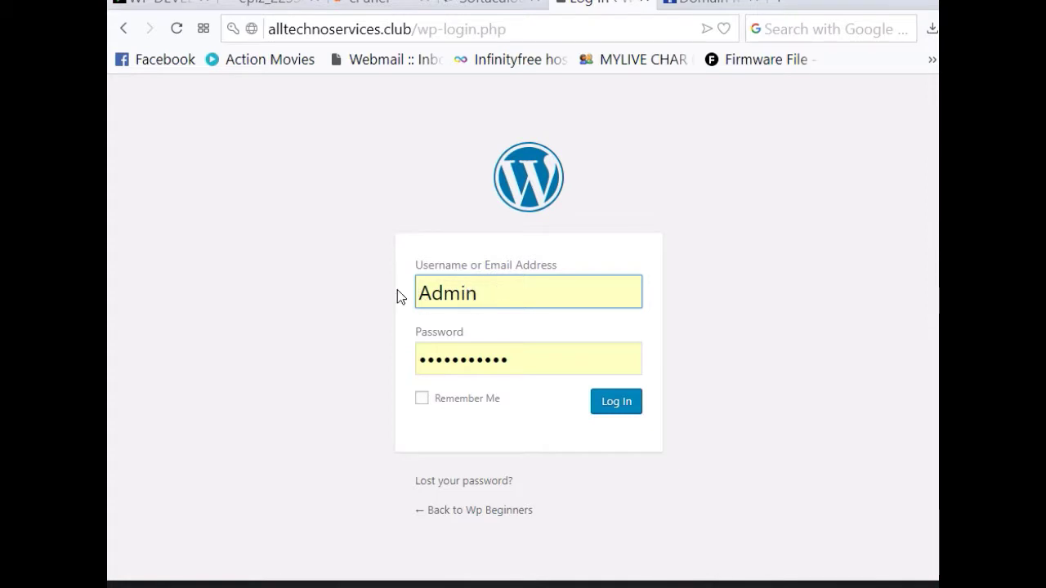
Step: Log in to WordPress with the admin password and reach the Dashboard
double_click(528, 362)
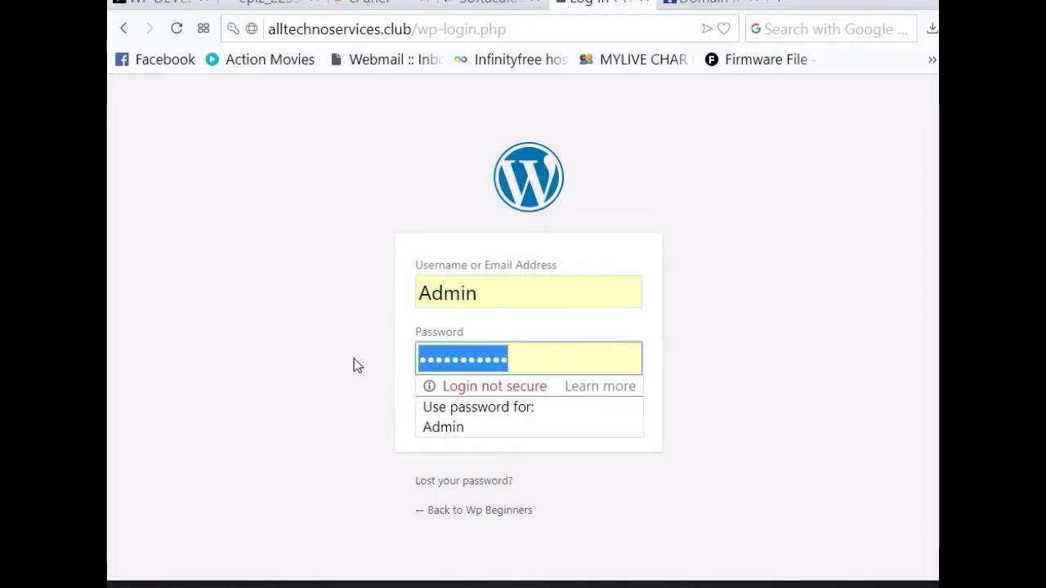
text(••••••)
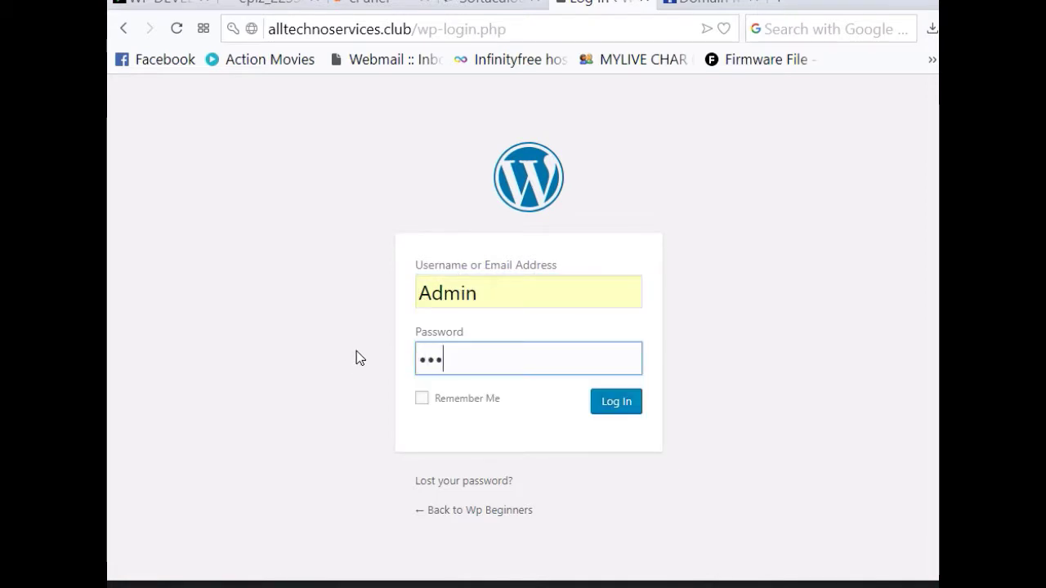
text(•••••)
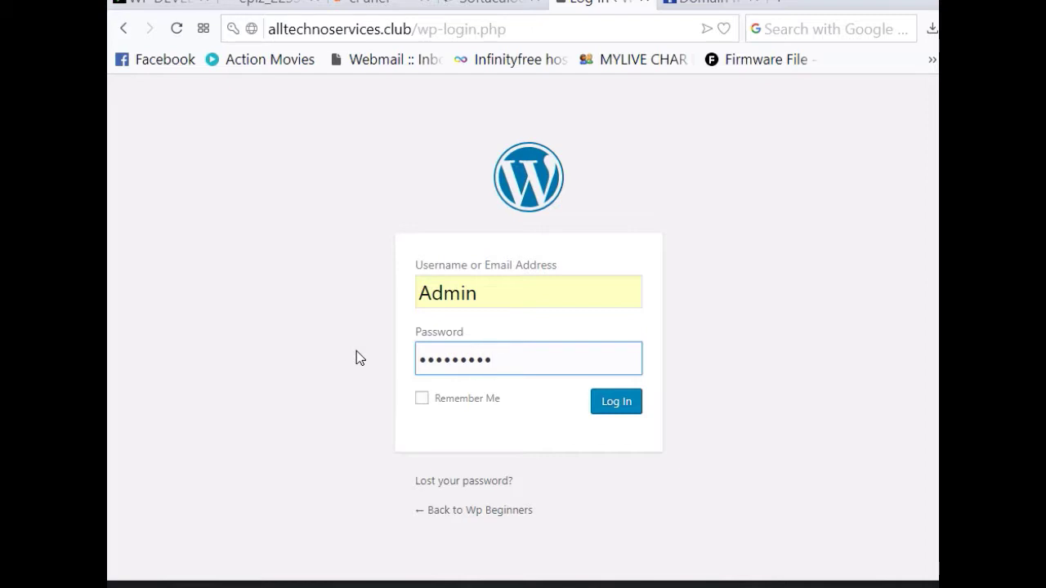
click(622, 403)
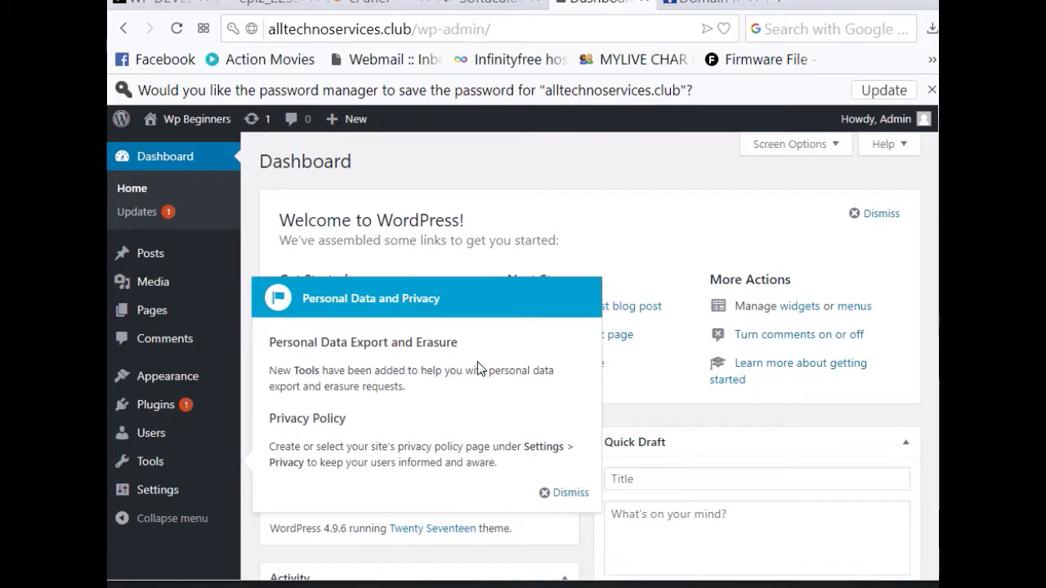
Step: Dismiss the Personal Data and Privacy notice and open the Pages list
click(564, 493)
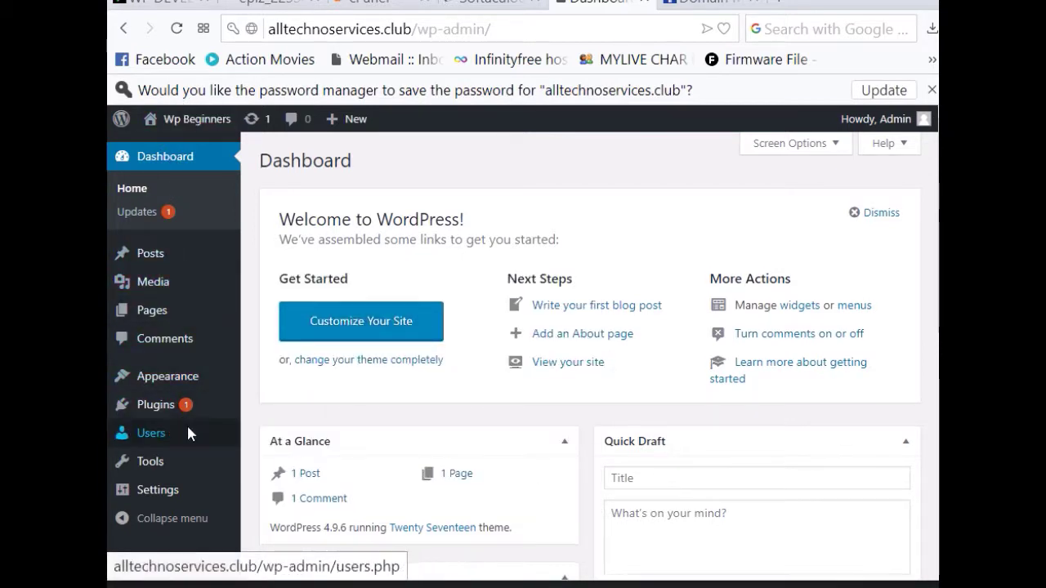
scroll(299, 367, down, 1)
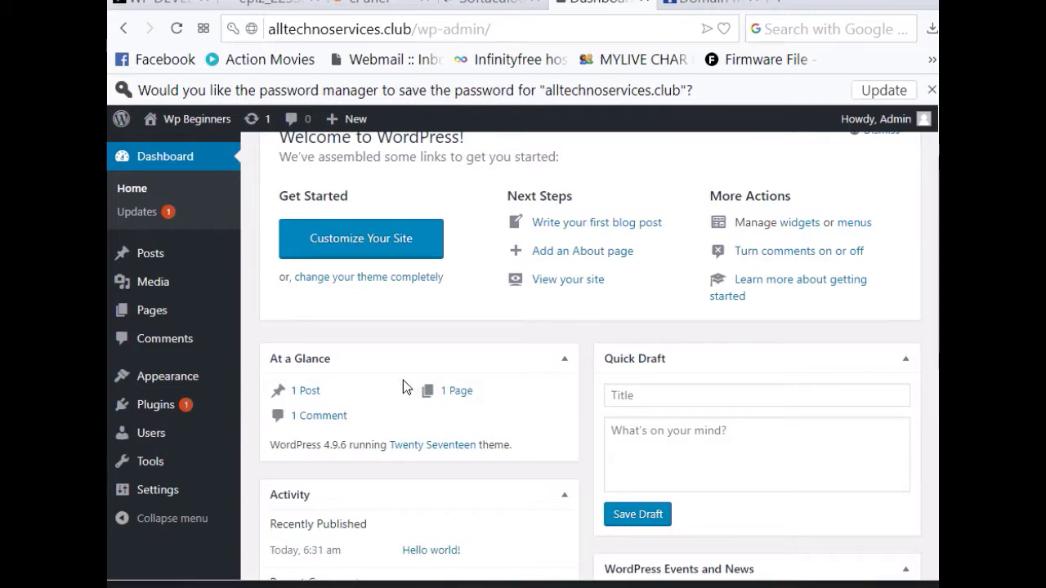
scroll(253, 309, down, 3)
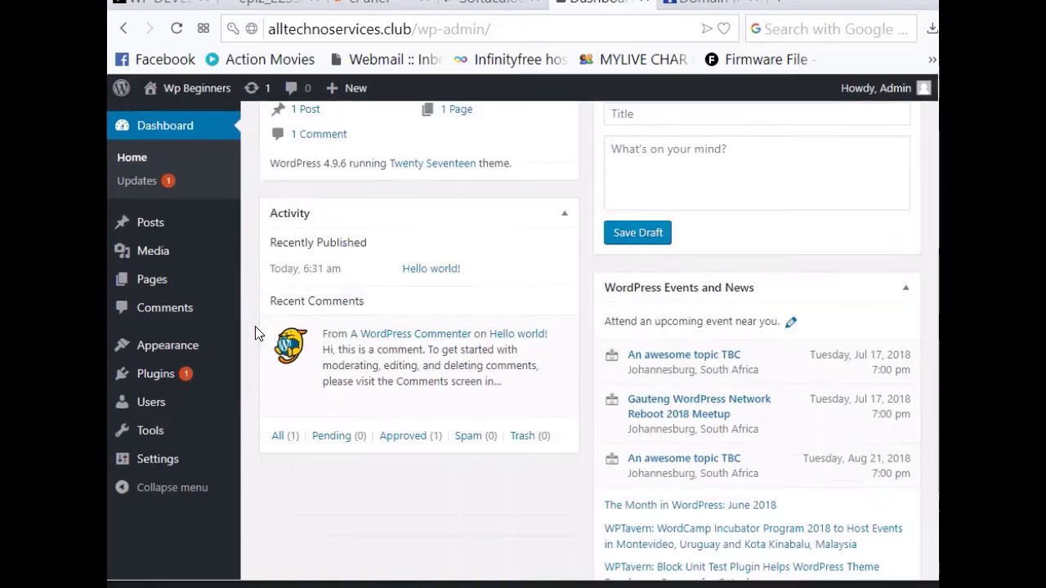
scroll(258, 329, up, 3)
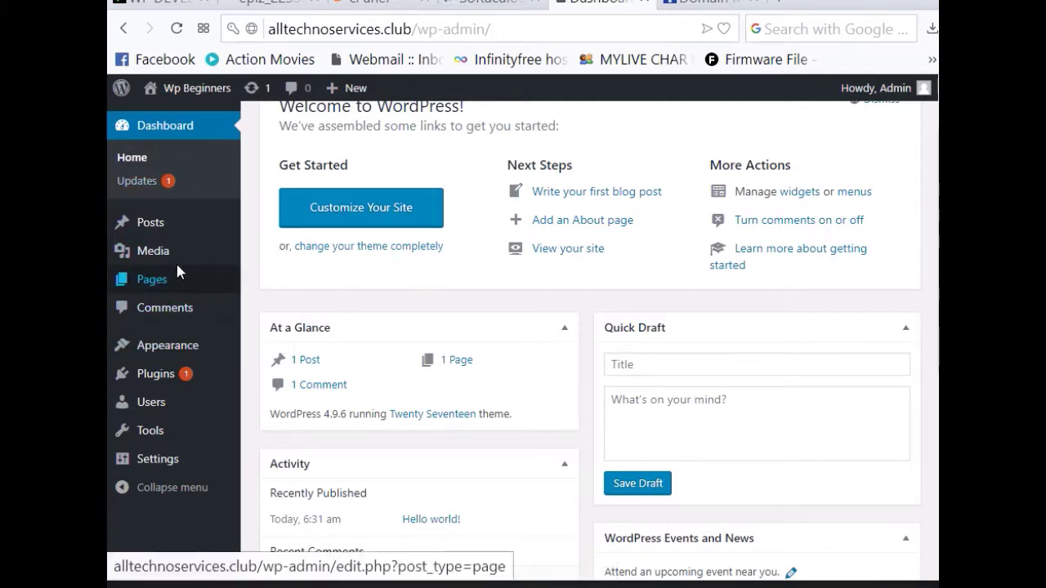
scroll(198, 279, up, 1)
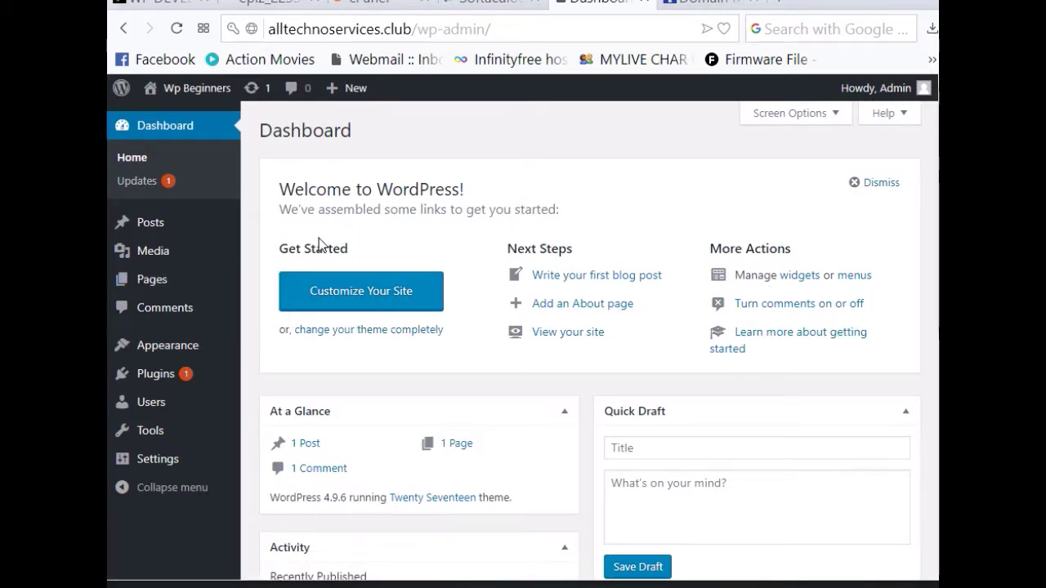
click(155, 283)
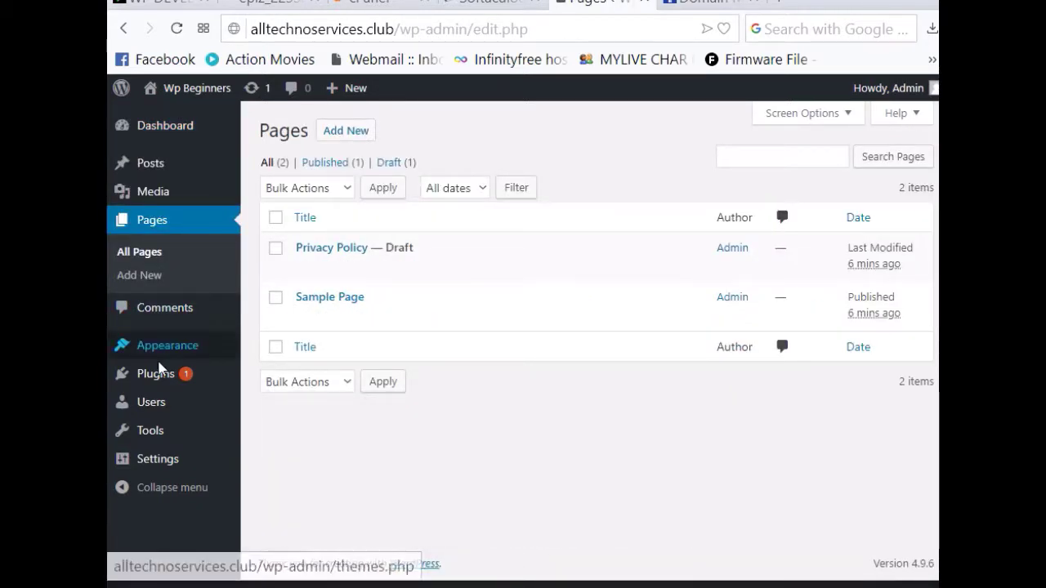
Step: Open Installed Plugins, listing Akismet Anti-Spam and Hello Dolly
mouse_move(159, 367)
click(291, 376)
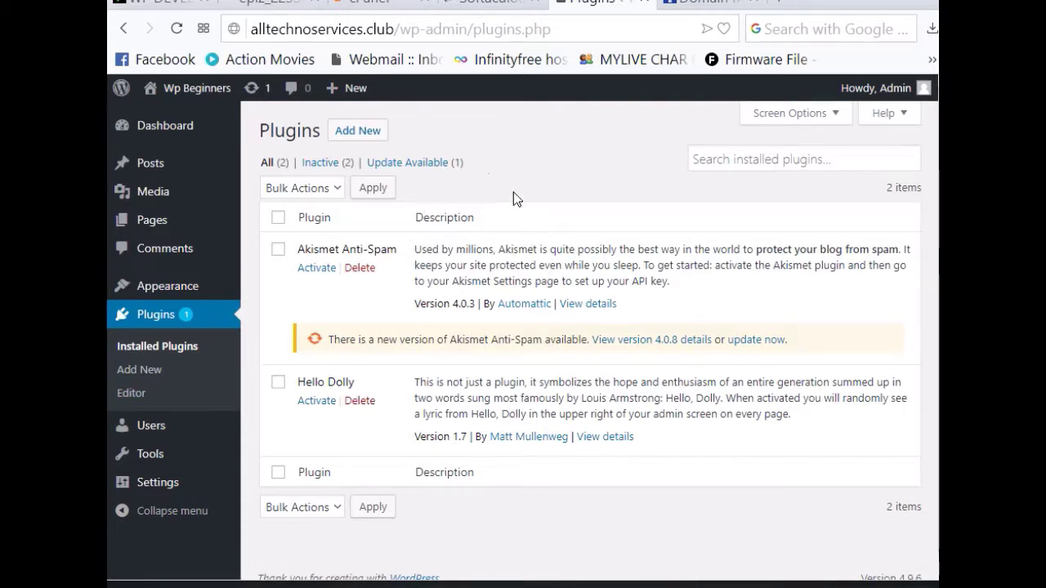
mouse_move(226, 183)
Step: Switch to the welndaba.win/wp-developers tutorial tab and read through STEP 1
click(160, 7)
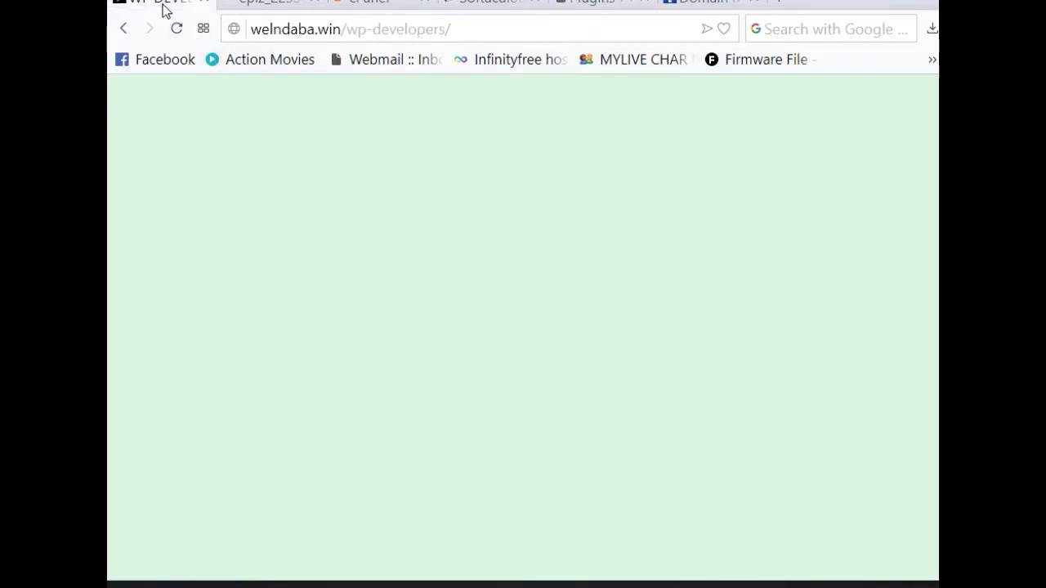
scroll(598, 397, down, 5)
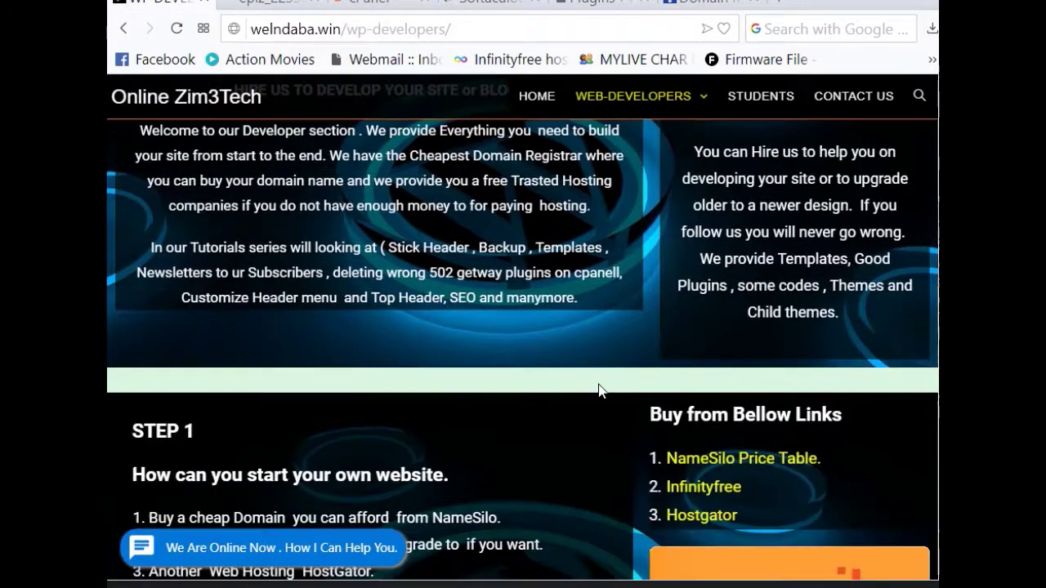
scroll(597, 390, down, 5)
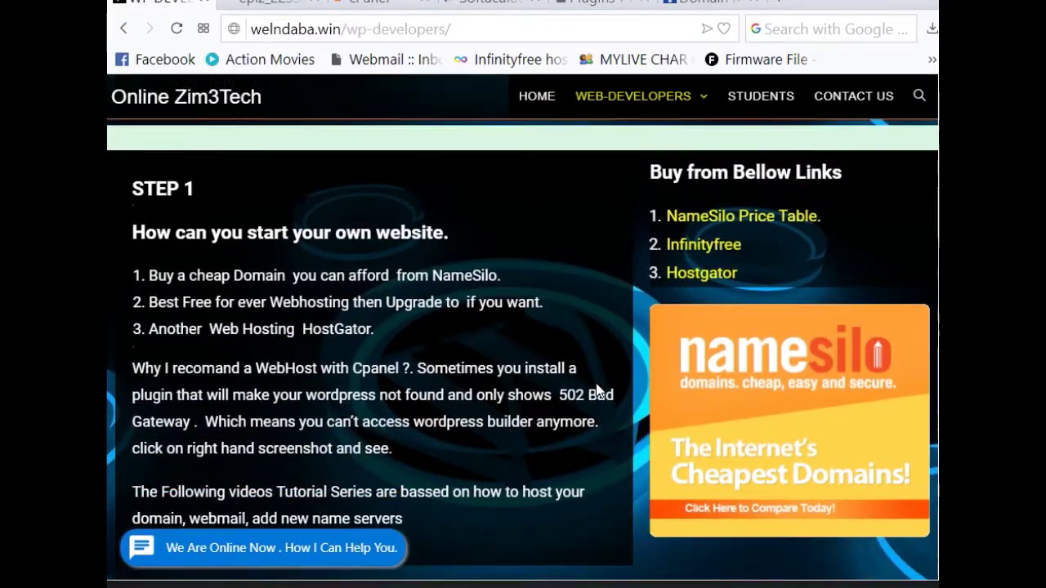
scroll(597, 388, down, 3)
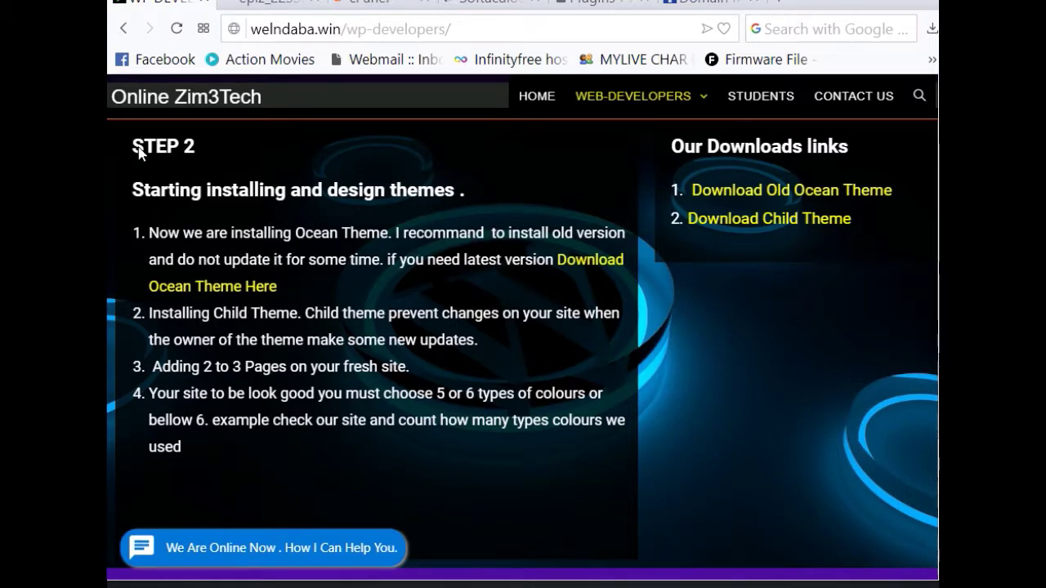
Step: Select the STEP 2 heading and review the Ocean and Child theme installation guide
triple_click(206, 156)
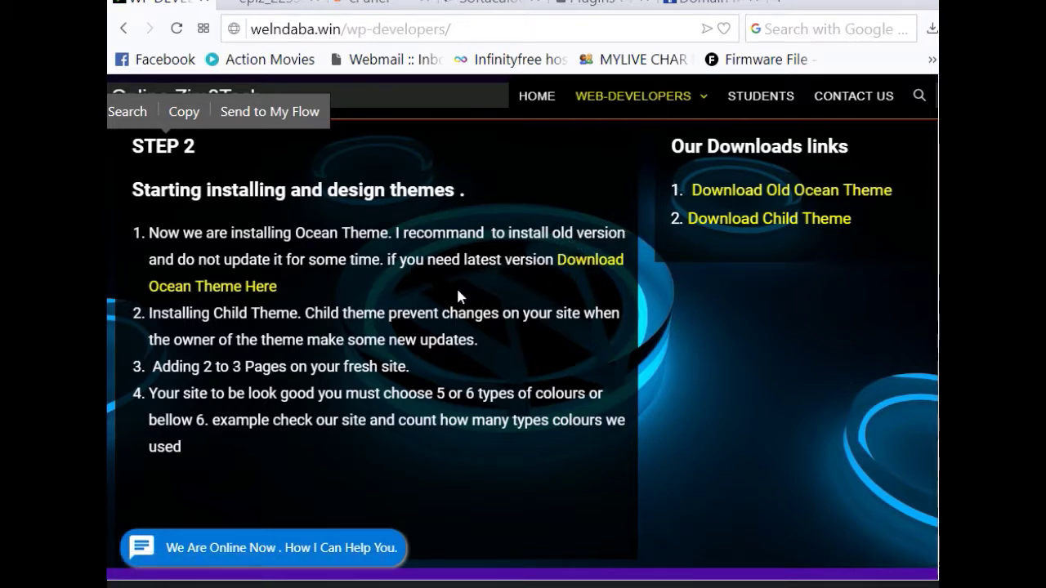
click(683, 435)
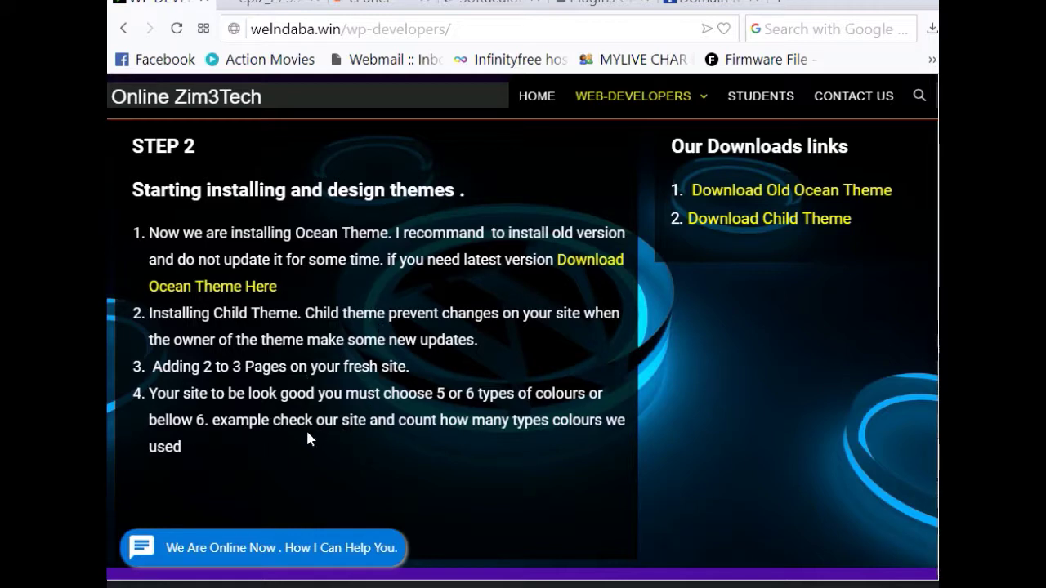
scroll(352, 433, up, 4)
scroll(345, 428, up, 2)
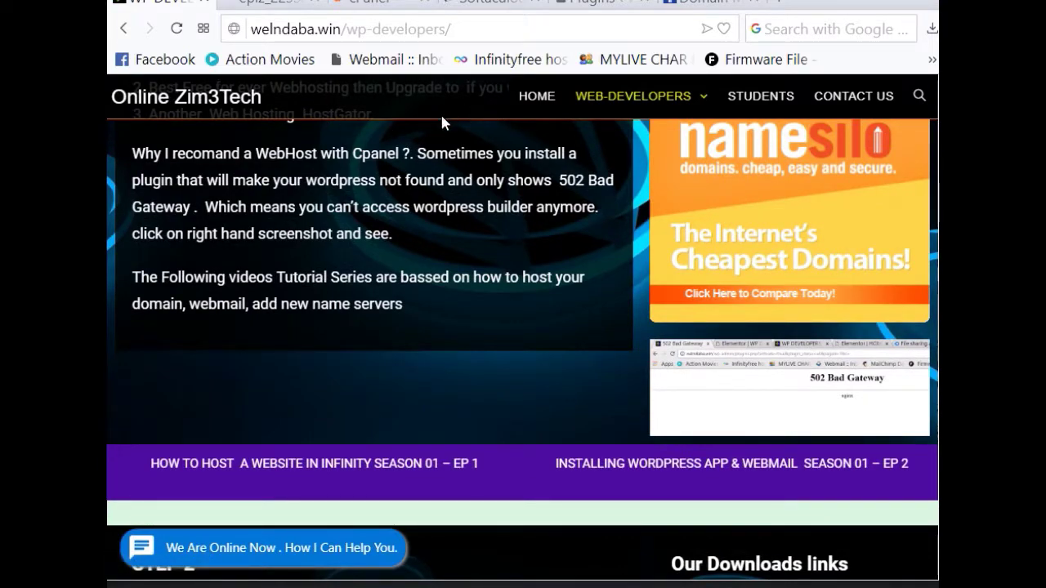
scroll(392, 306, down, 1)
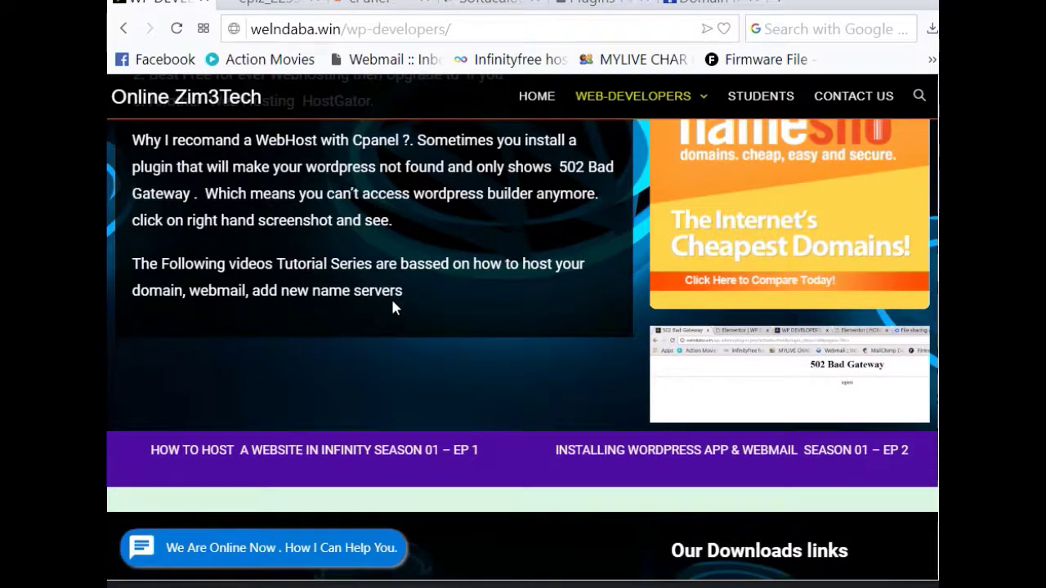
scroll(392, 306, down, 5)
scroll(381, 264, up, 4)
scroll(381, 264, down, 4)
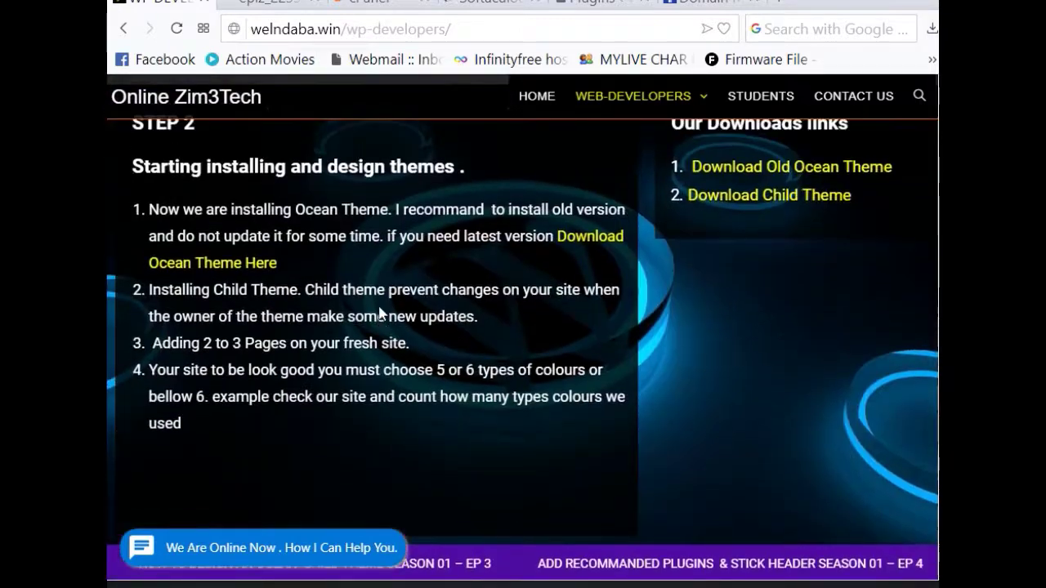
scroll(380, 315, up, 4)
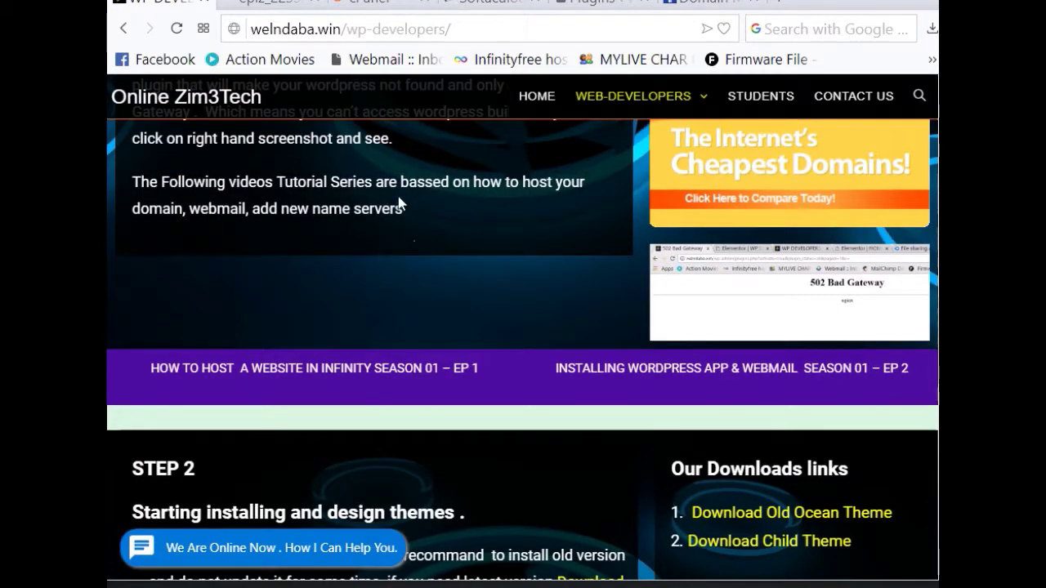
scroll(461, 339, up, 9)
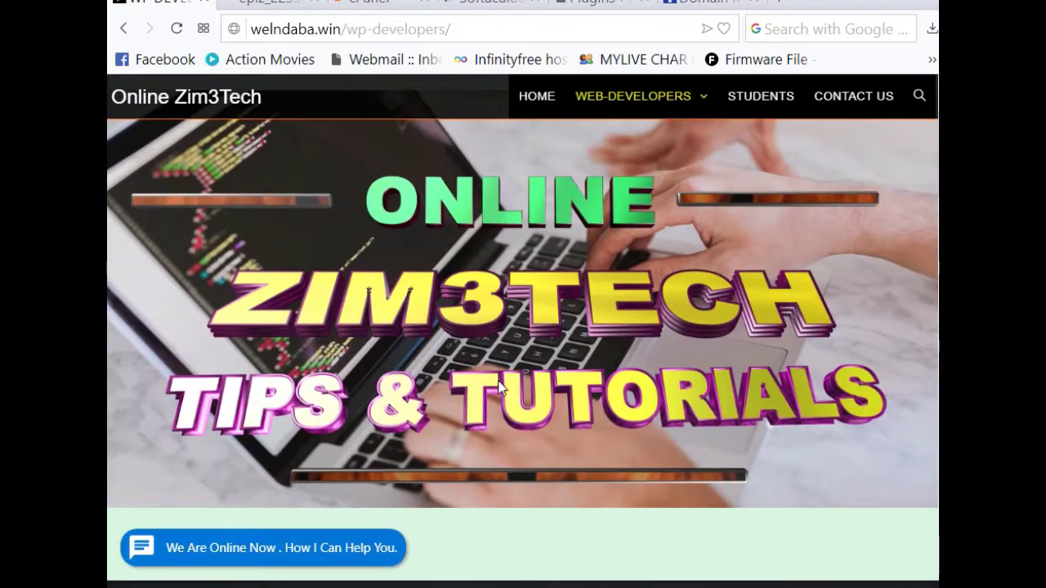
Step: Refresh the WP-Developers page so the EP 1 and EP 2 episodes appear, then scroll to STEP 2
scroll(501, 387, down, 5)
click(176, 30)
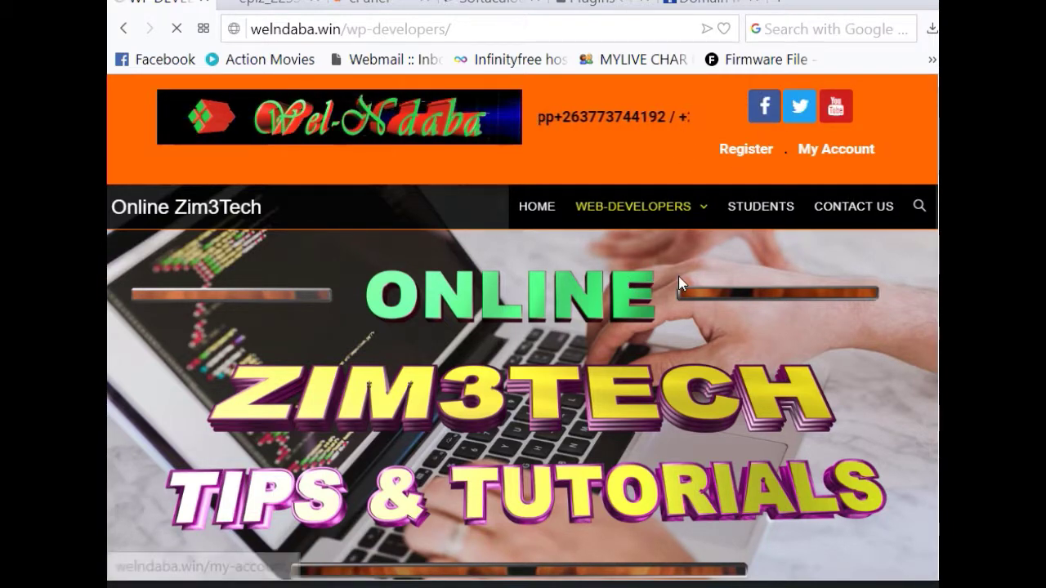
scroll(604, 306, down, 1)
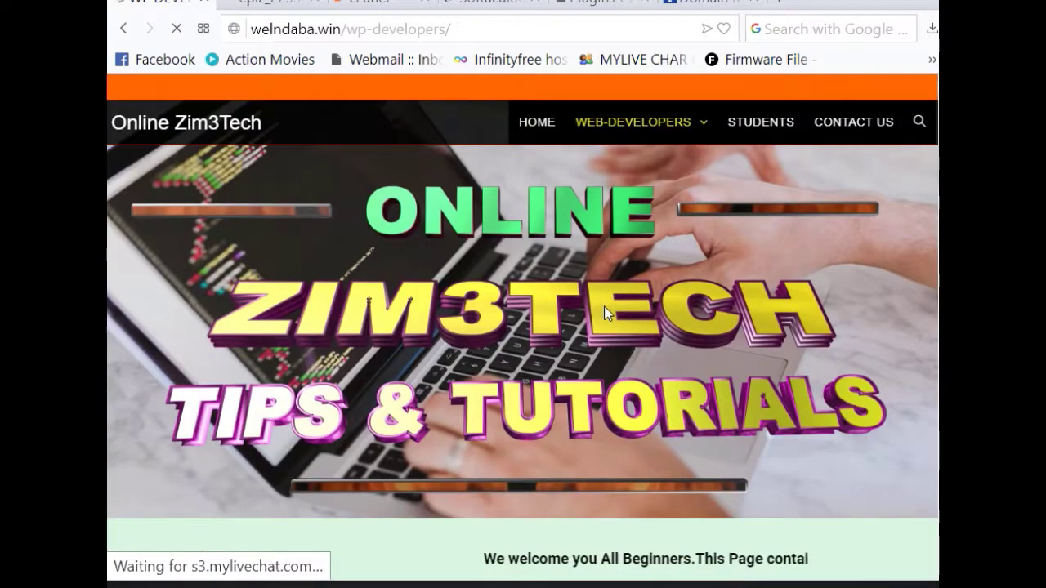
scroll(604, 306, down, 2)
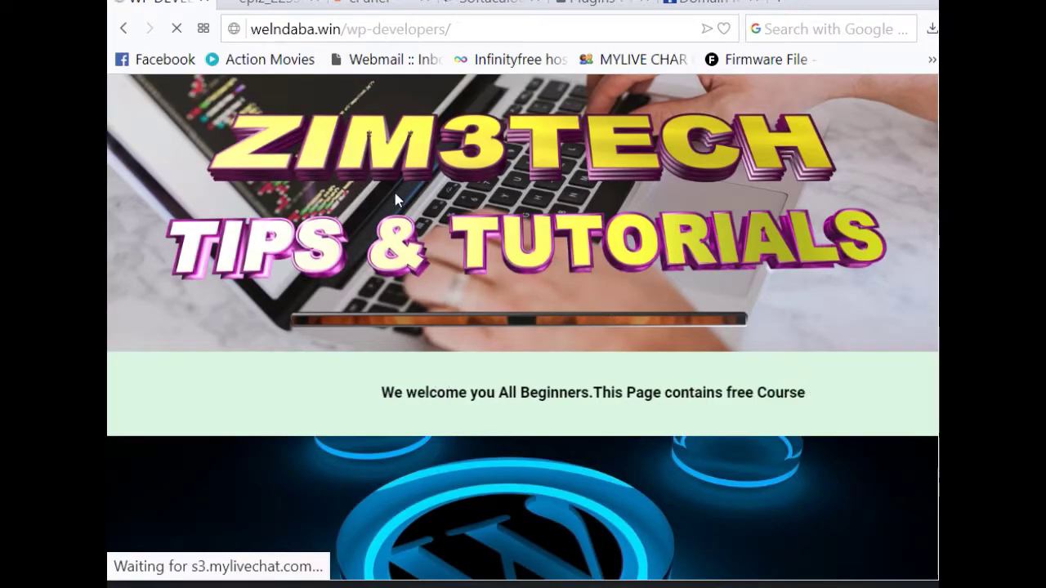
scroll(382, 211, up, 3)
scroll(448, 231, down, 5)
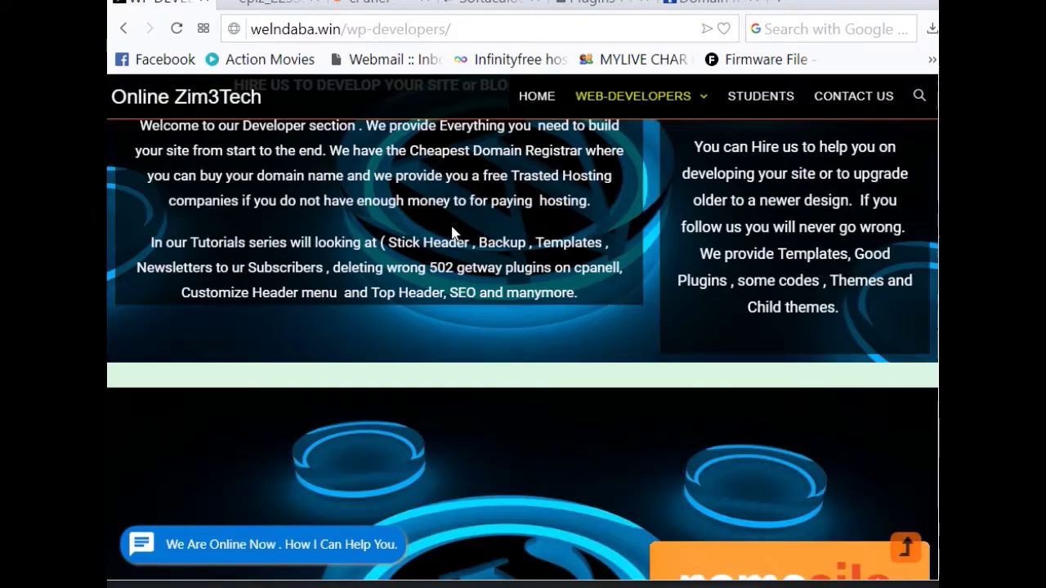
scroll(441, 234, down, 3)
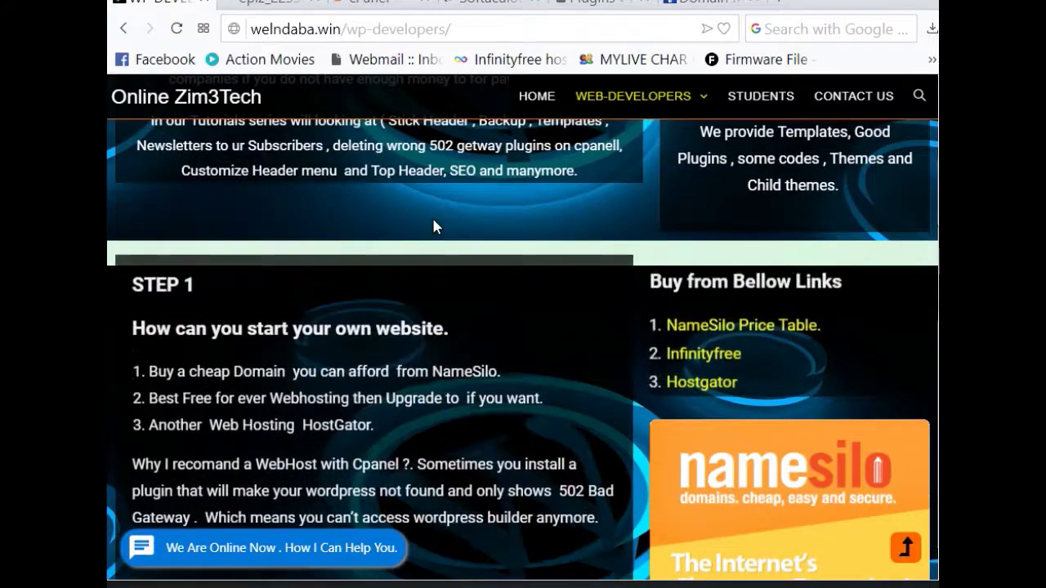
scroll(587, 270, down, 2)
scroll(560, 302, down, 2)
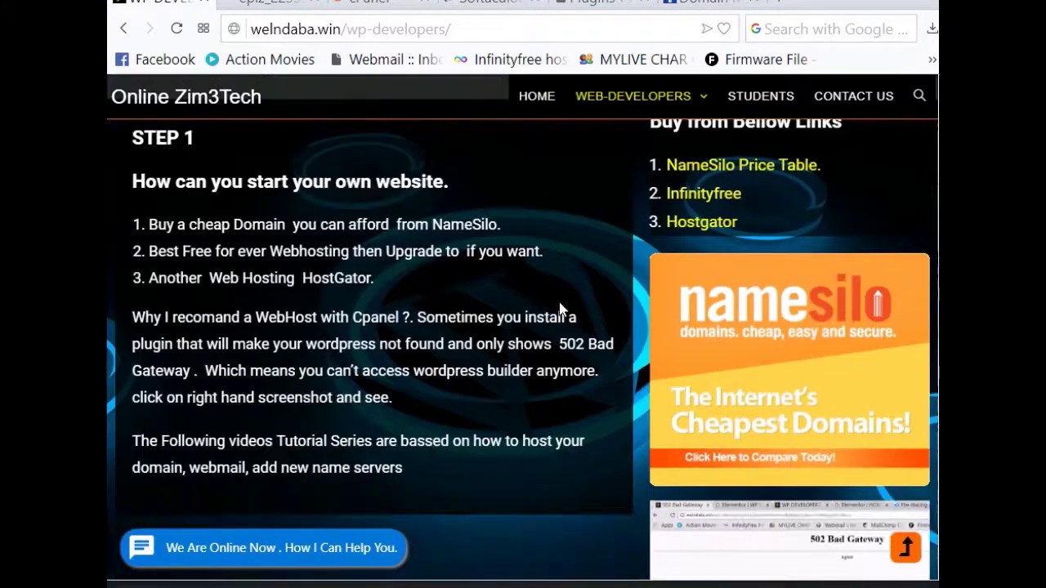
scroll(610, 276, down, 8)
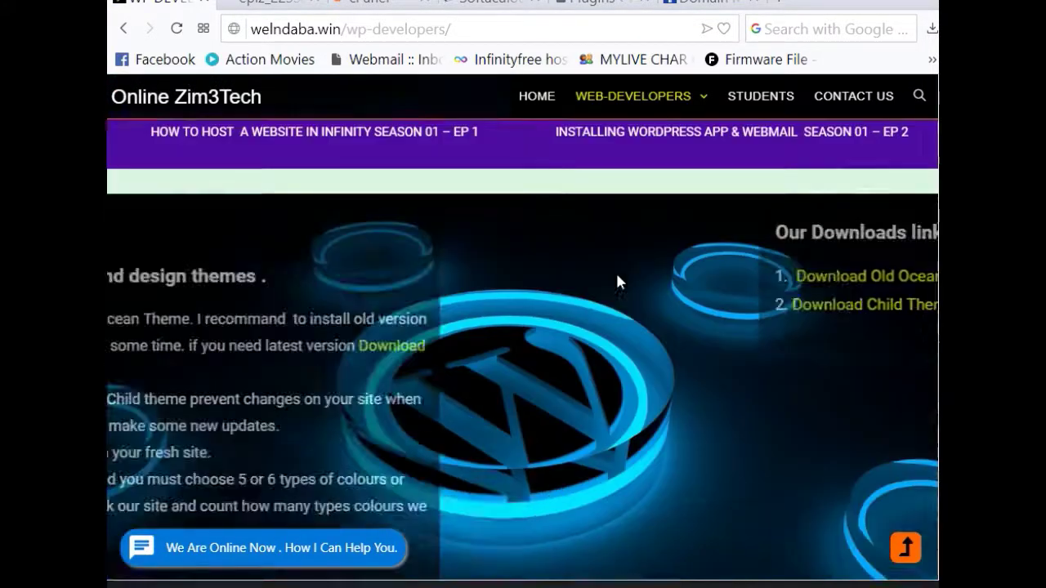